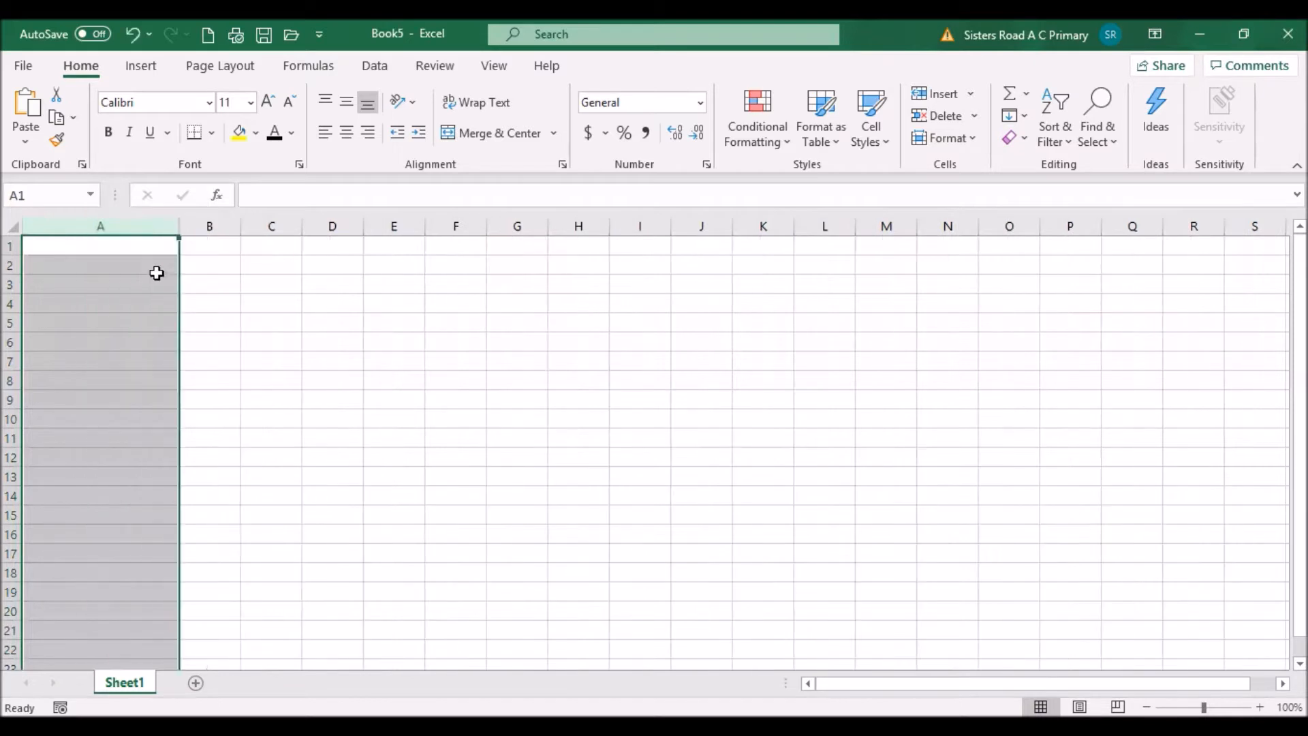
- Enter the heading "Names" in cell A5
{"action": "left_click", "coordinate": [145, 318]}
{"action": "left_click", "coordinate": [91, 302]}
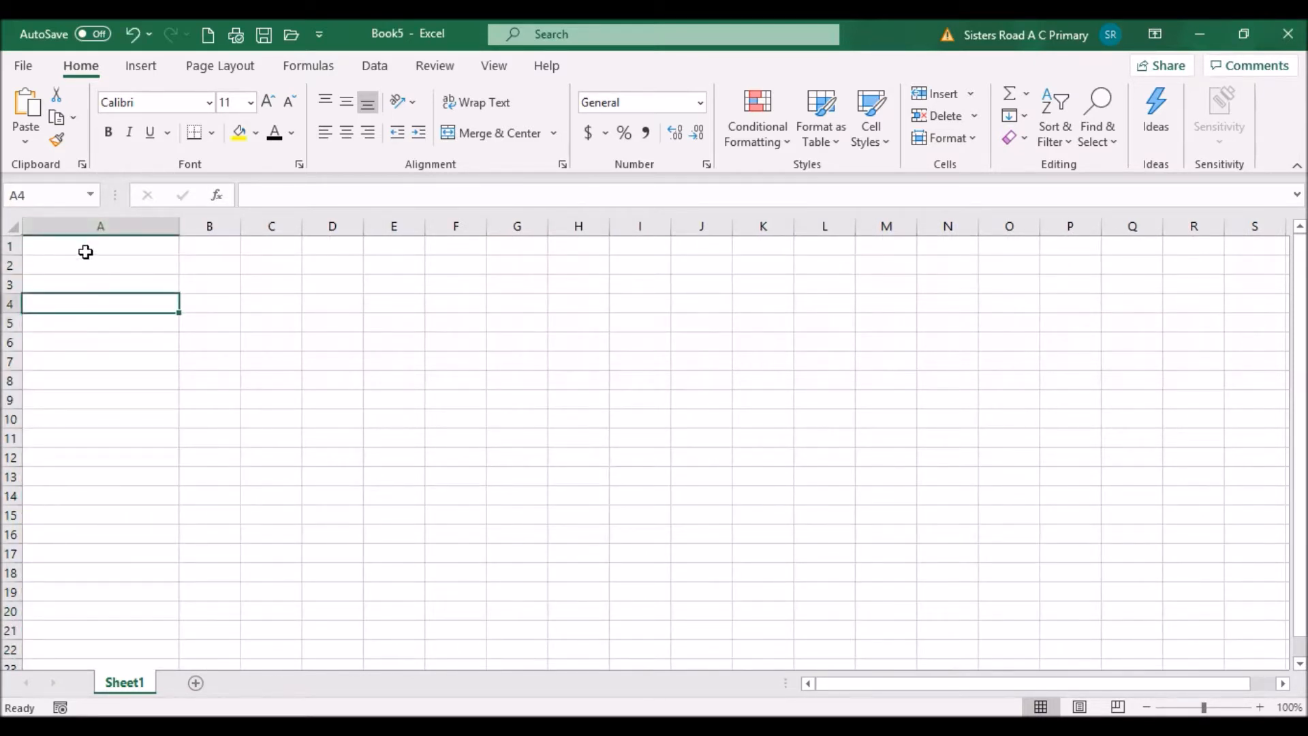
{"action": "left_click", "coordinate": [65, 321]}
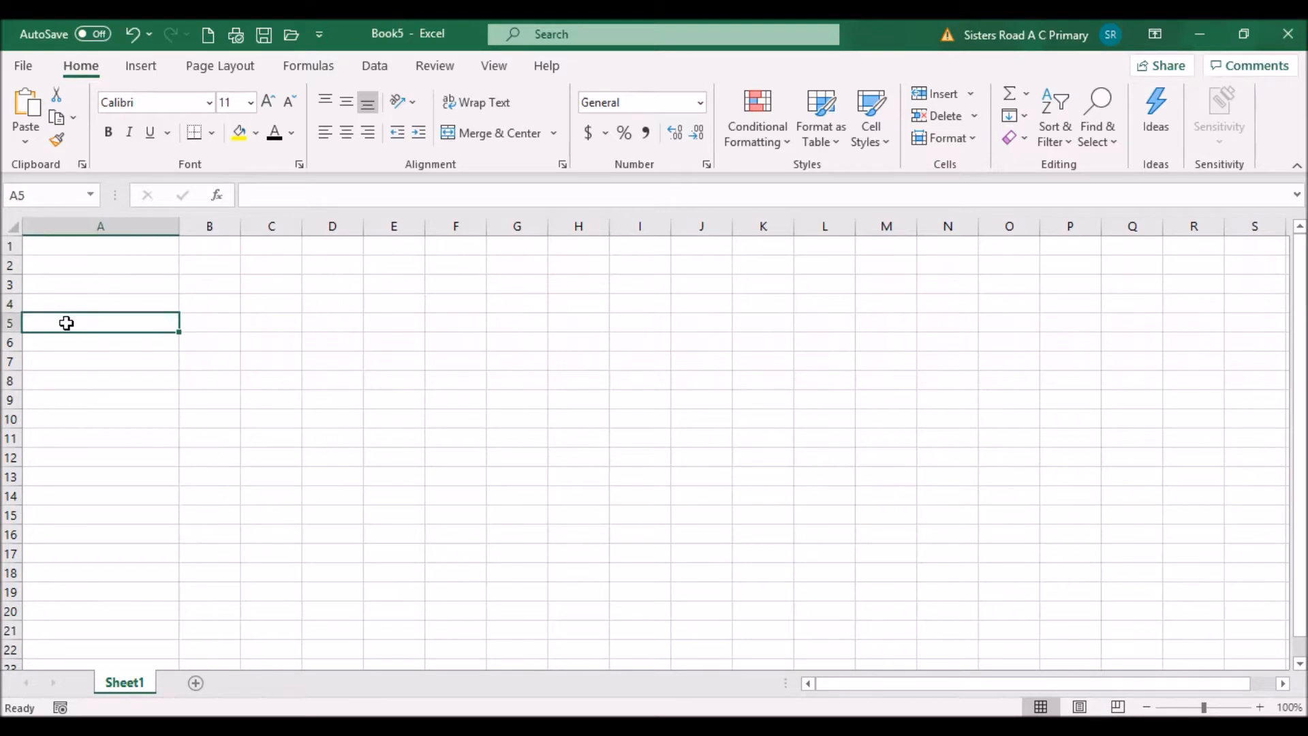
{"action": "type", "text": "Names"}
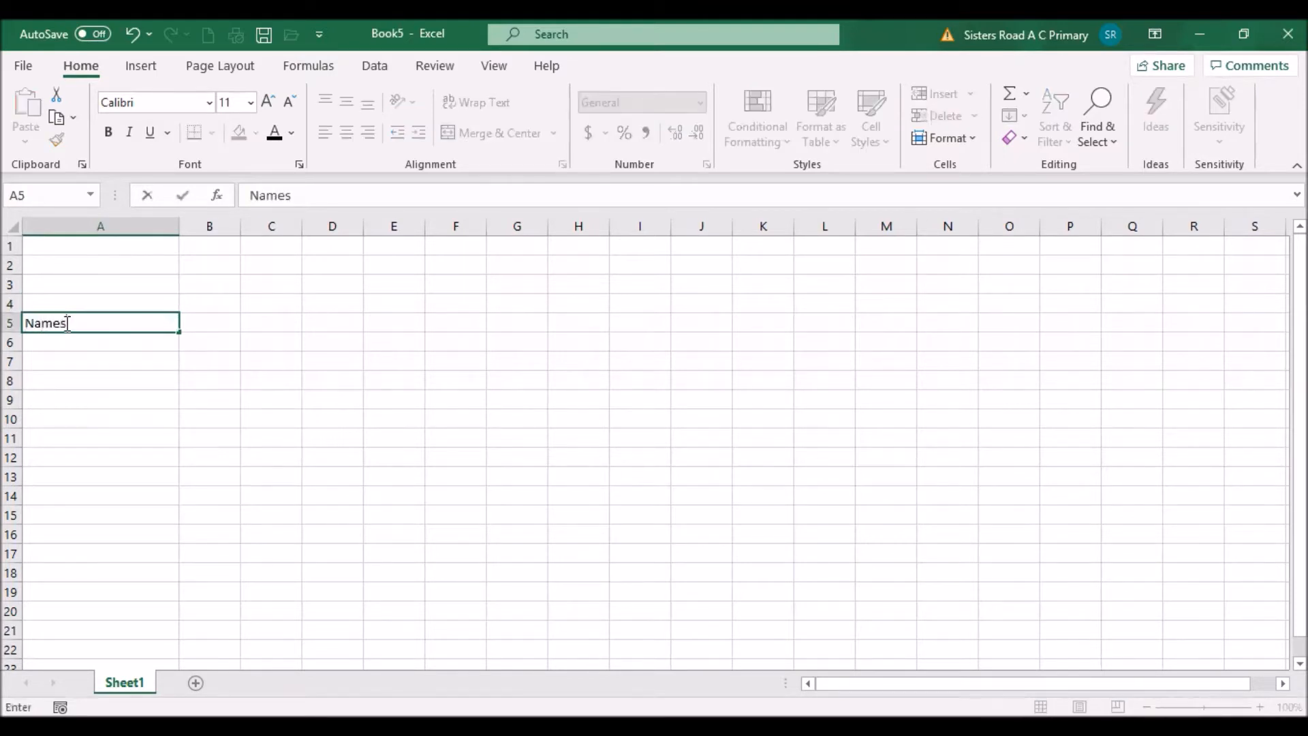
{"action": "left_click", "coordinate": [60, 339]}
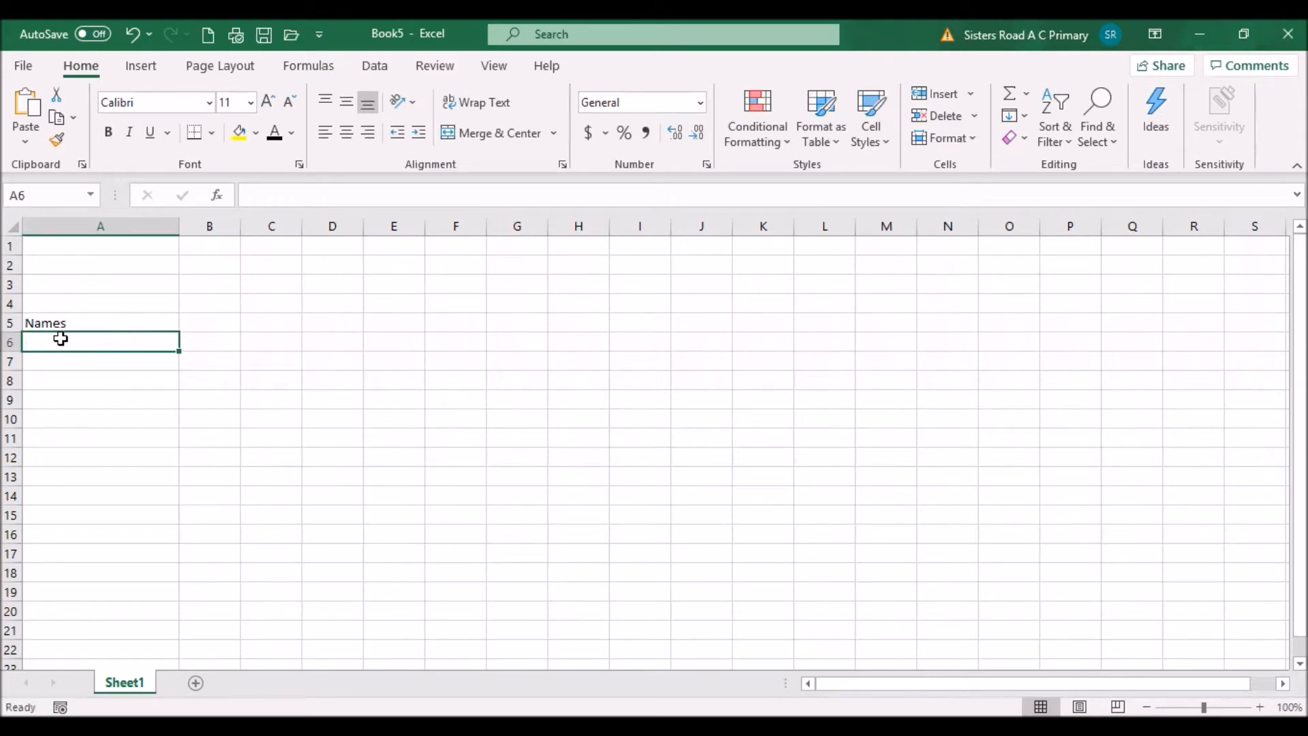
- Enter the first student's full name in cell A6, directly below the Names heading
{"action": "key", "text": "Down"}
{"action": "key", "text": "Down"}
{"action": "key", "text": "Down"}
{"action": "key", "text": "Down"}
{"action": "key", "text": "Up"}
{"action": "key", "text": "Up"}
{"action": "key", "text": "Up"}
{"action": "key", "text": "Up"}
{"action": "type", "text": "Joe Smith"}
{"action": "key", "text": "Return"}
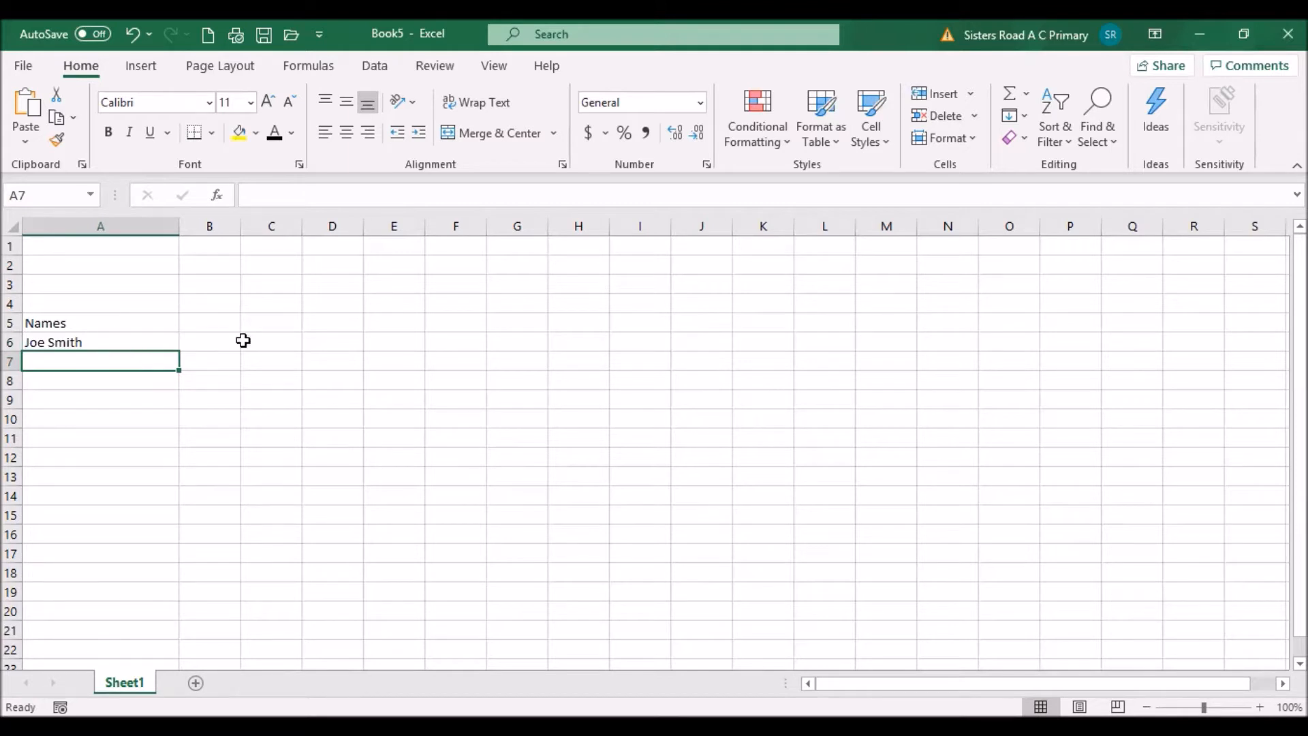
- Enter a title in cell A1 made of "Standard 2", the class teacher's surname and "Weekly Test Marks"
{"action": "left_click", "coordinate": [218, 327]}
{"action": "key", "text": "Up"}
{"action": "key", "text": "Up"}
{"action": "key", "text": "Up"}
{"action": "key", "text": "Up"}
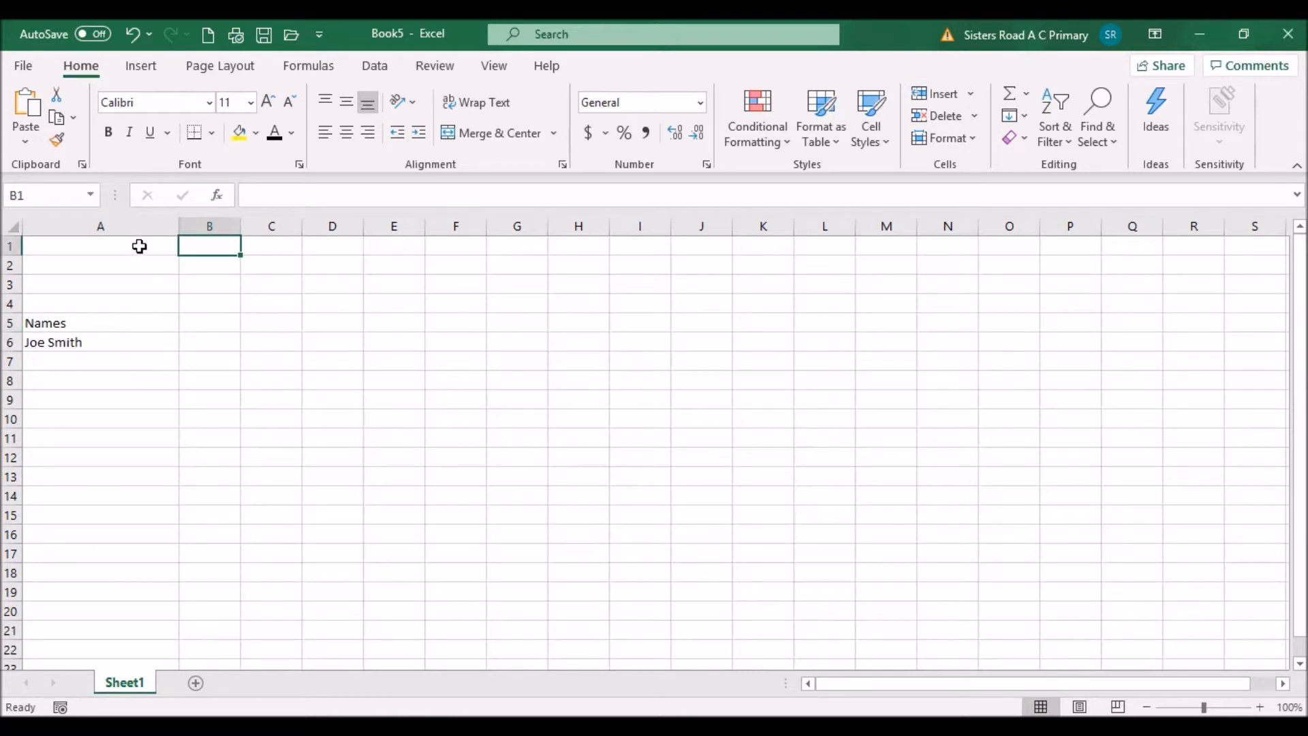
{"action": "left_click", "coordinate": [139, 247]}
{"action": "type", "text": "Stansda"}
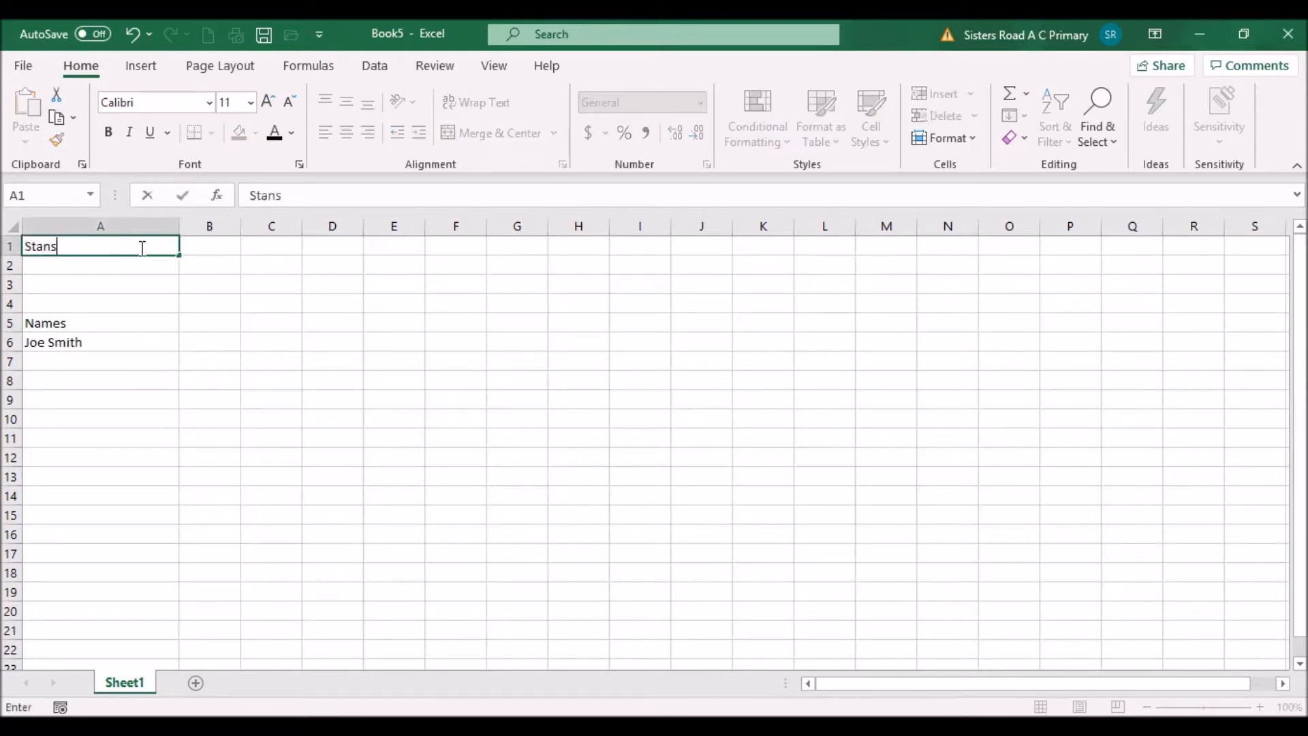
{"action": "key", "text": "BackSpace"}
{"action": "key", "text": "BackSpace"}
{"action": "key", "text": "BackSpace"}
{"action": "type", "text": "dard 2 Lee "}
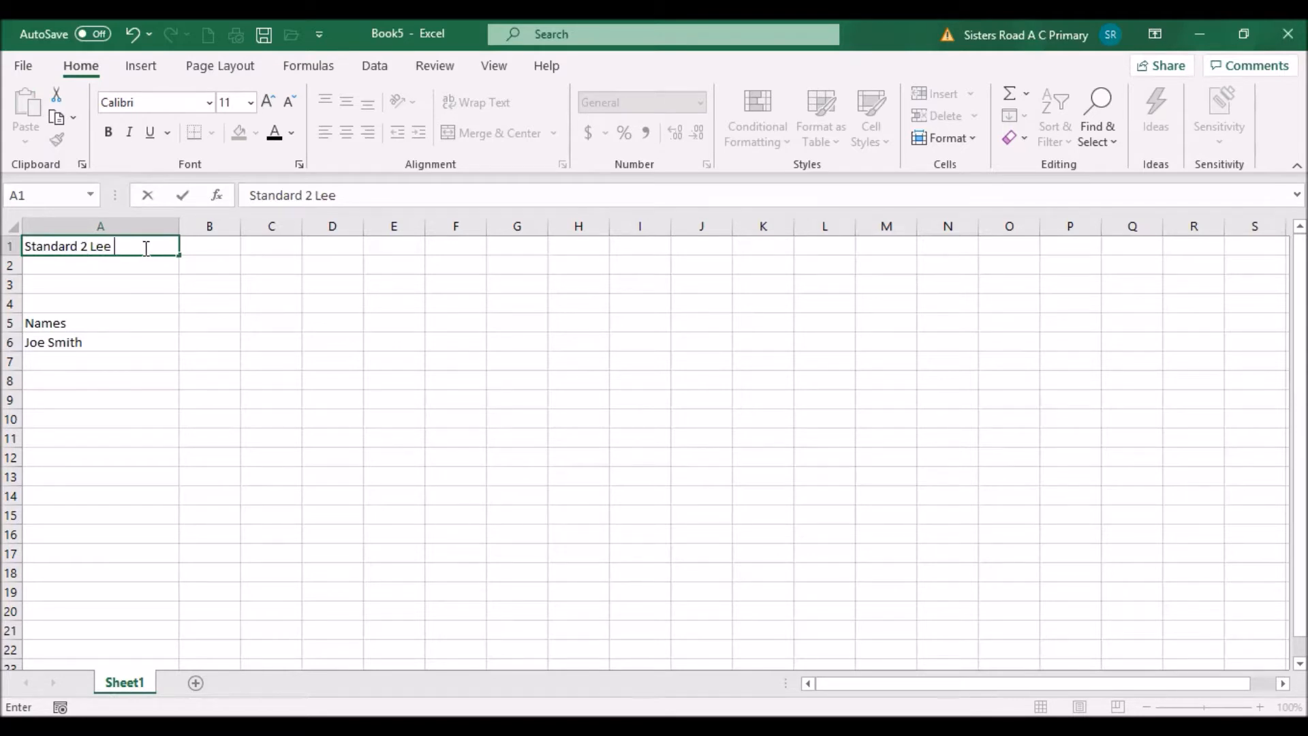
{"action": "type", "text": "Weekly T"}
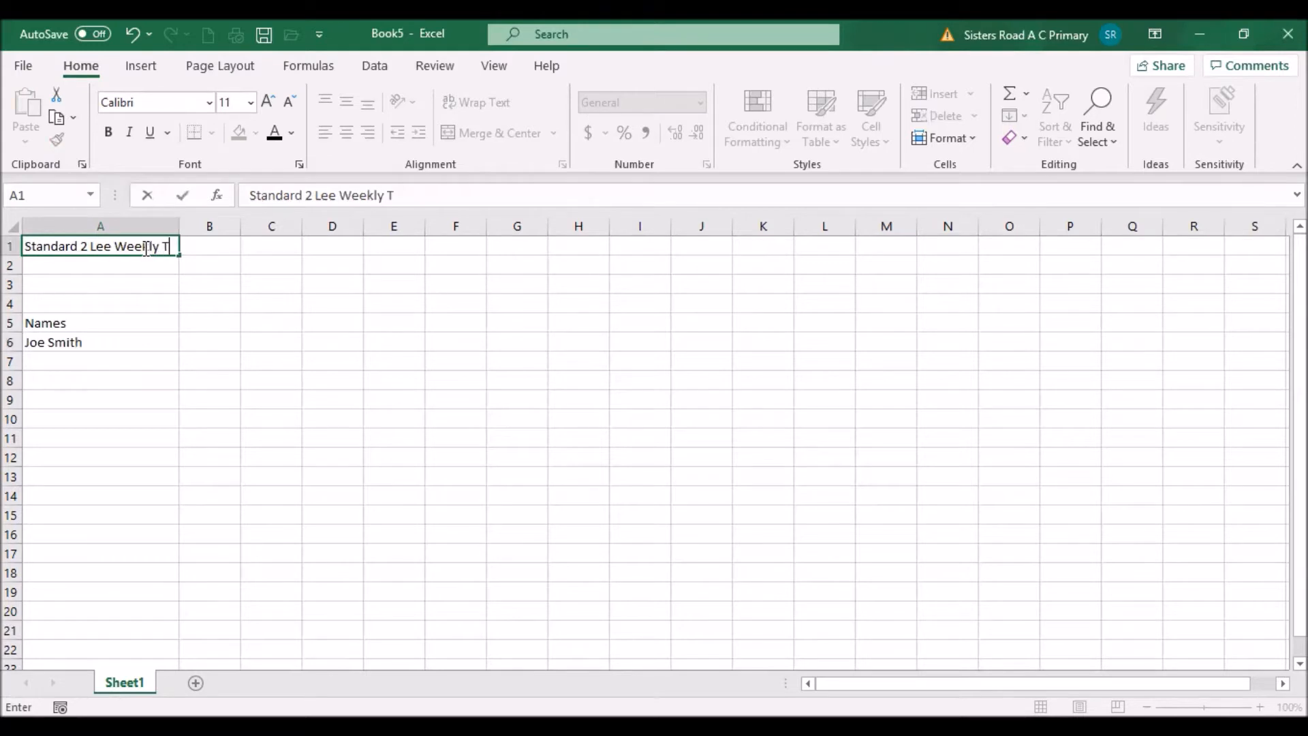
{"action": "type", "text": "est Mars"}
{"action": "type", "text": "h"}
{"action": "key", "text": "BackSpace"}
{"action": "key", "text": "BackSpace"}
{"action": "key", "text": "BackSpace"}
{"action": "type", "text": "rks"}
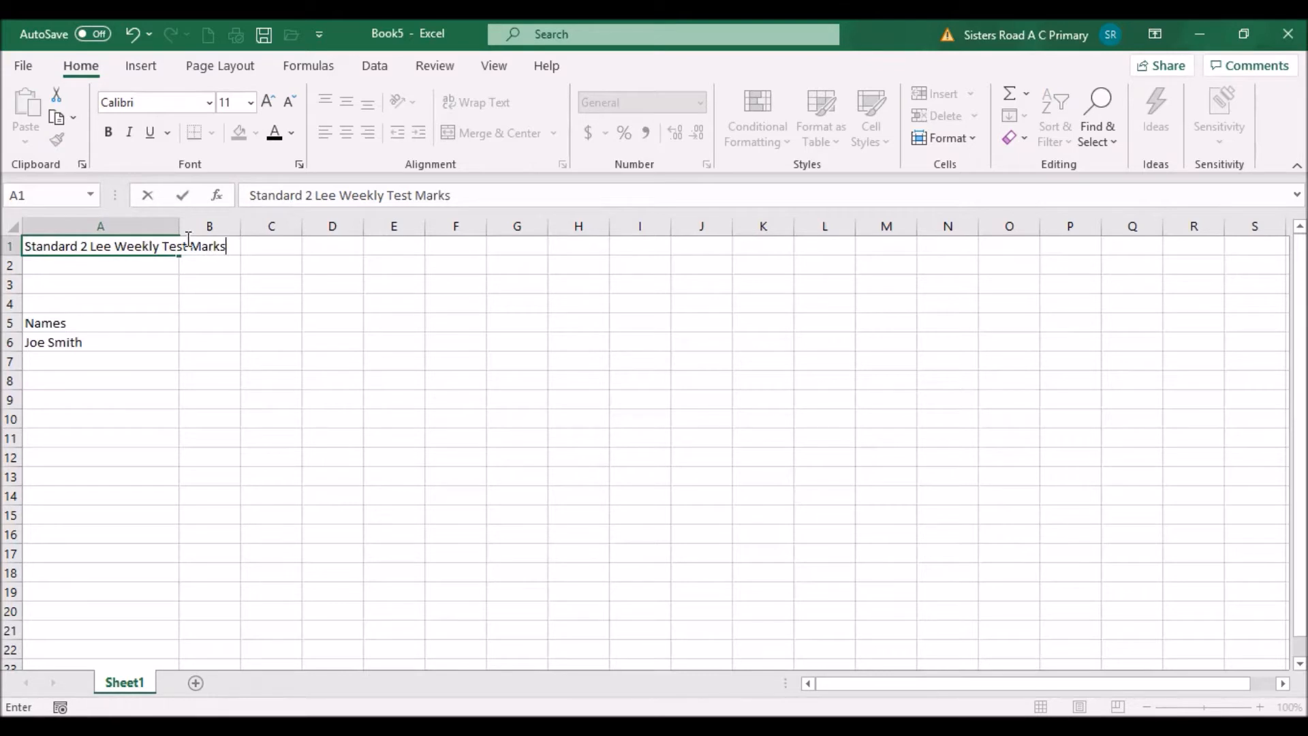
{"action": "left_click", "coordinate": [260, 251]}
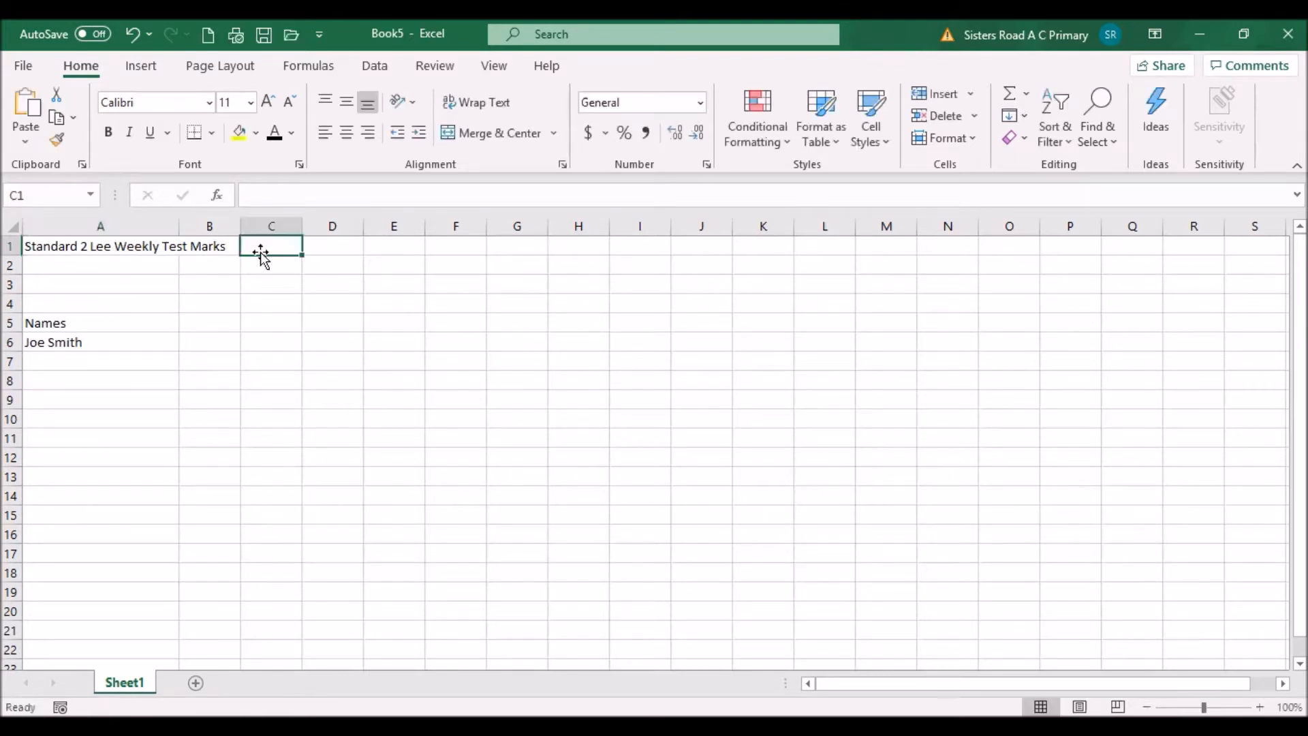
- Merge and center the title across cells A1 and B1
{"action": "left_click", "coordinate": [149, 247]}
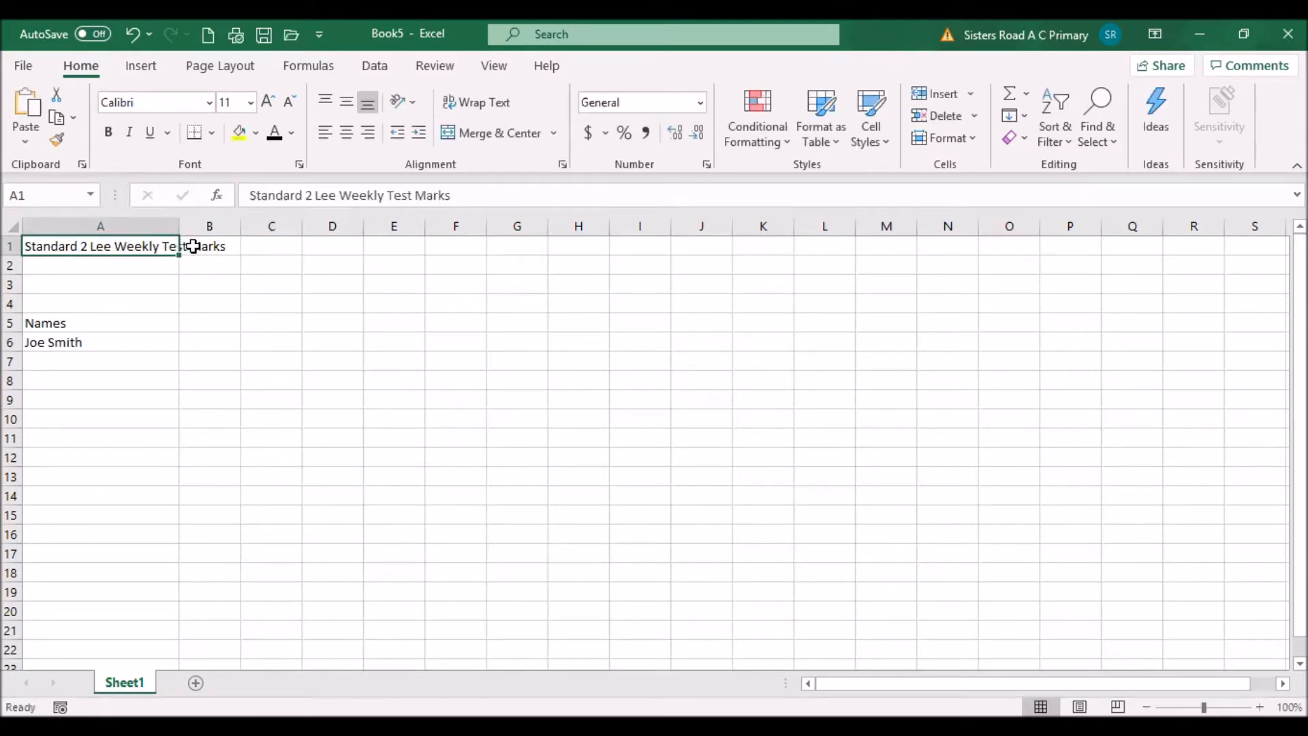
{"action": "left_click_drag", "start_coordinate": [177, 247], "coordinate": [217, 247]}
{"action": "left_click", "coordinate": [503, 135]}
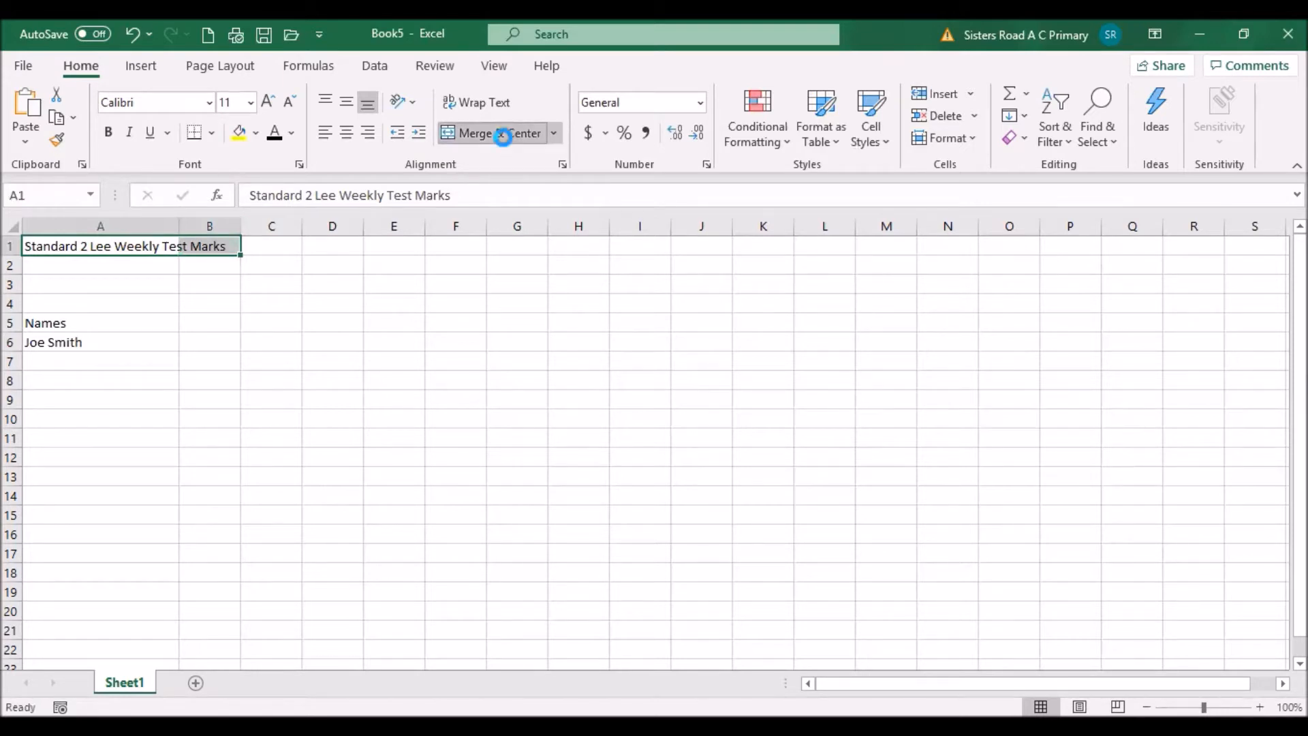
{"action": "left_click", "coordinate": [186, 265]}
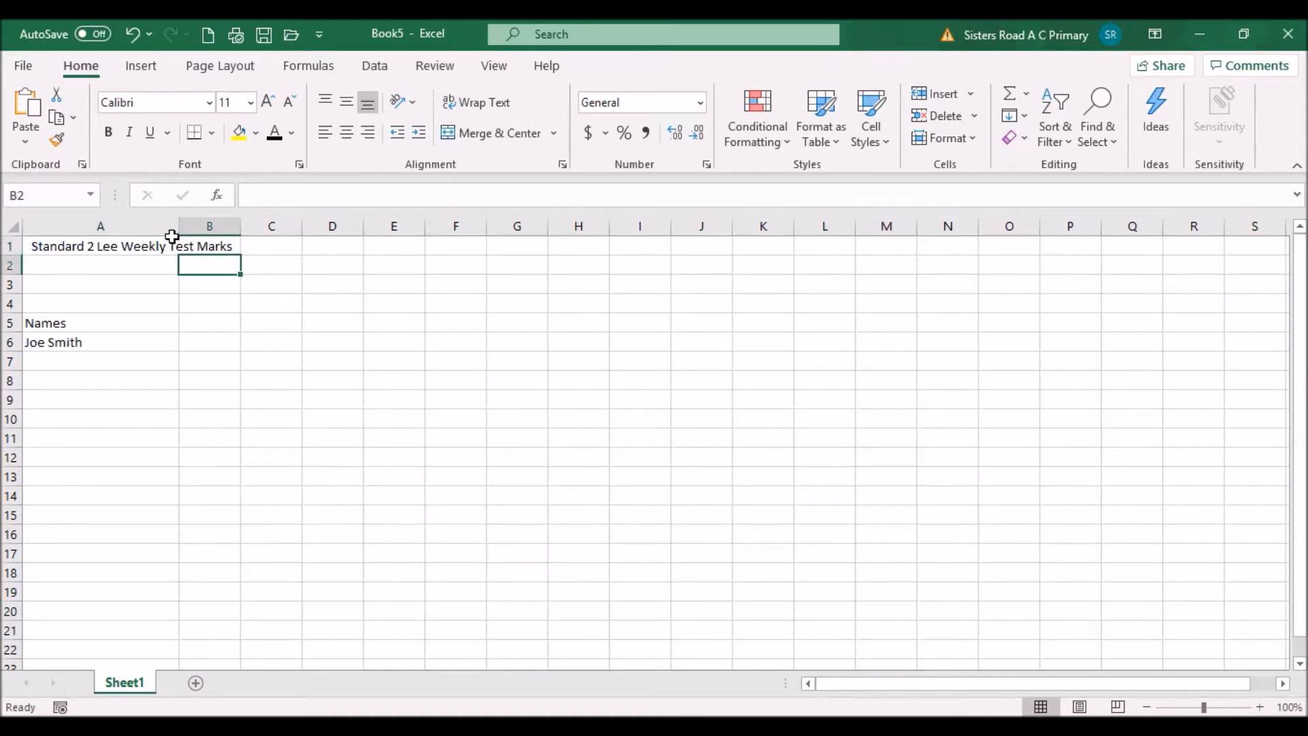
{"action": "left_click", "coordinate": [45, 246]}
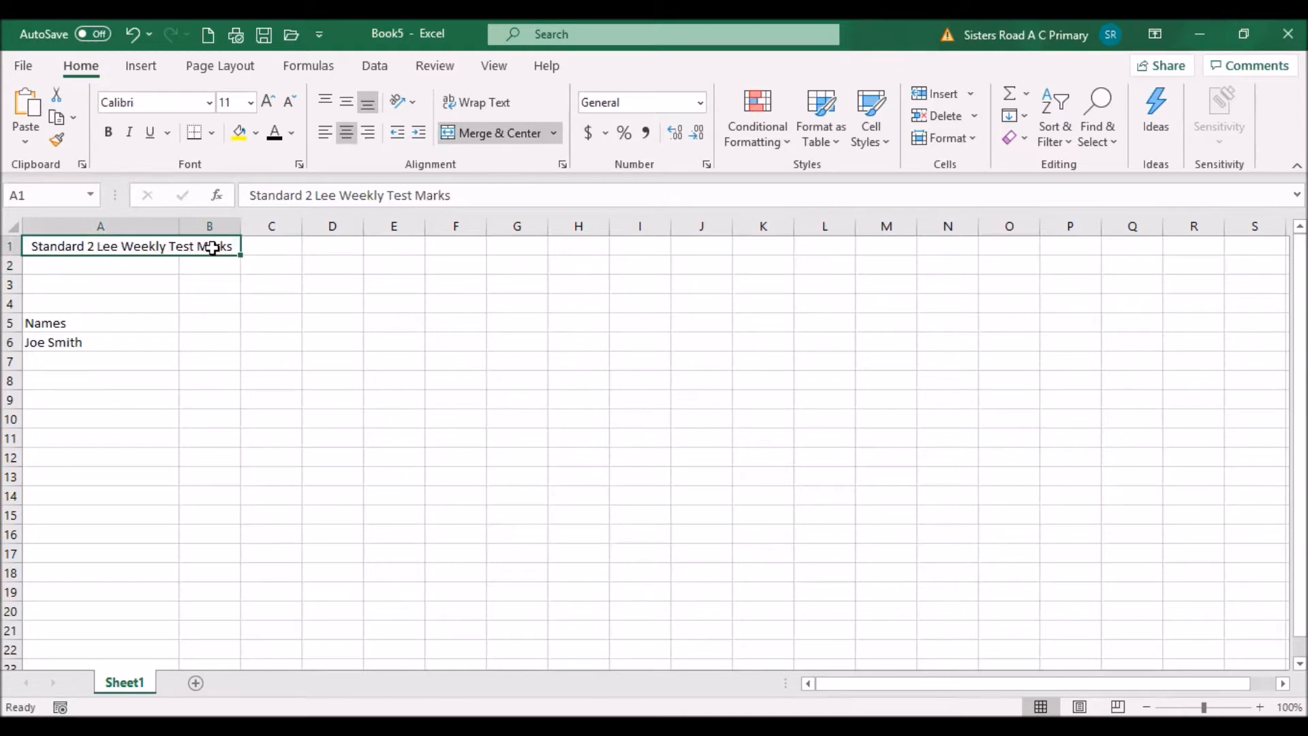
{"action": "left_click", "coordinate": [256, 248]}
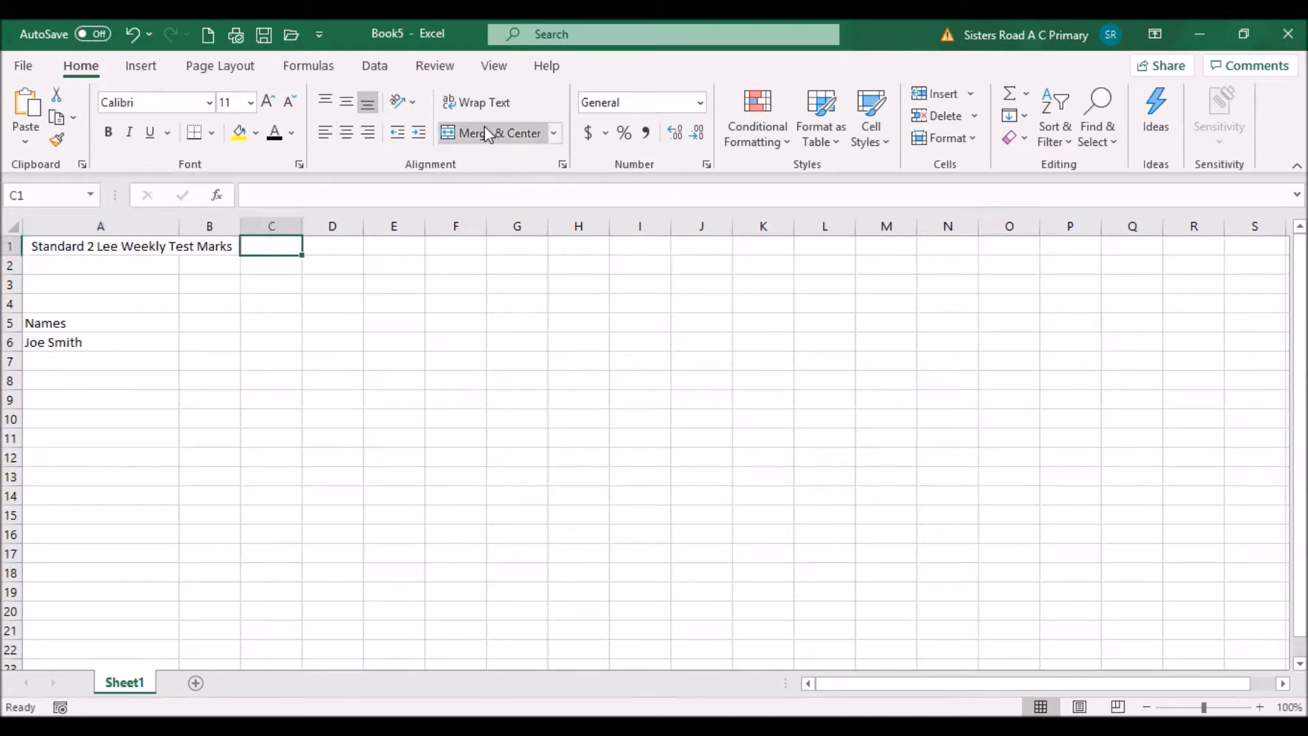
{"action": "left_click", "coordinate": [200, 320]}
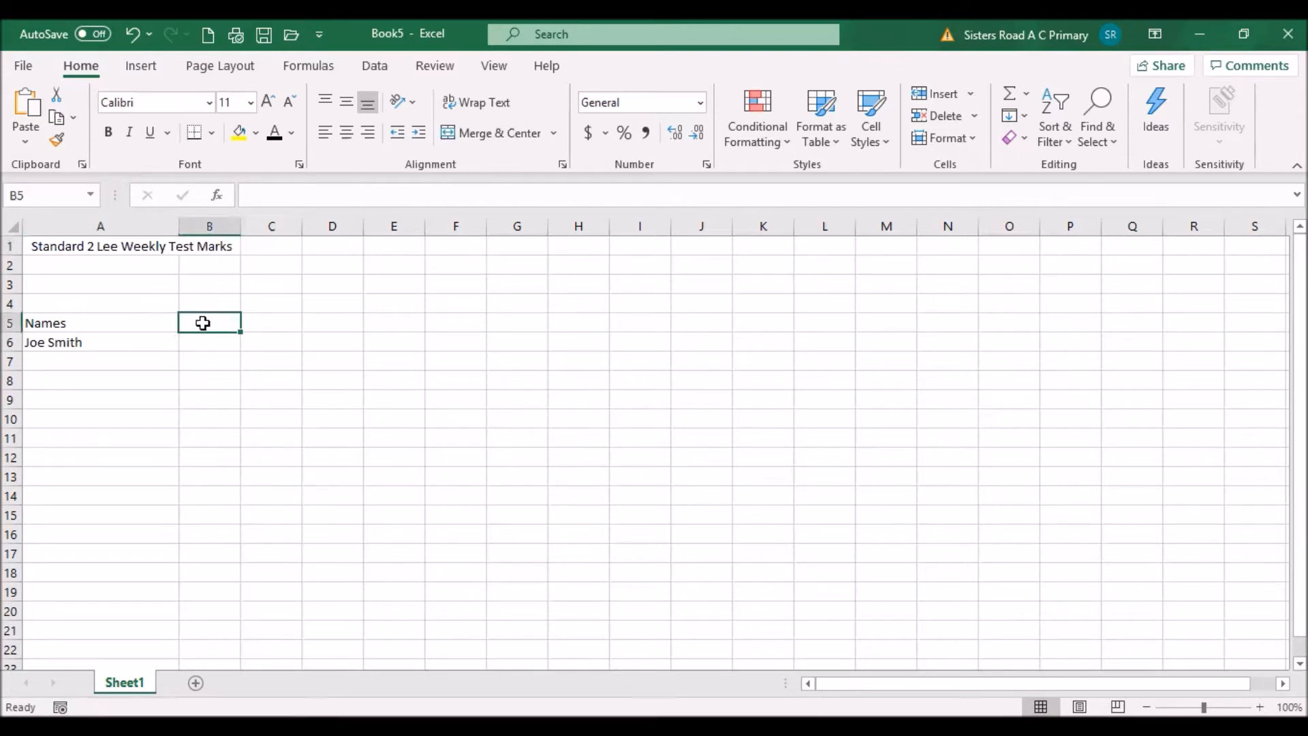
{"action": "key", "text": "Up"}
{"action": "key", "text": "Up"}
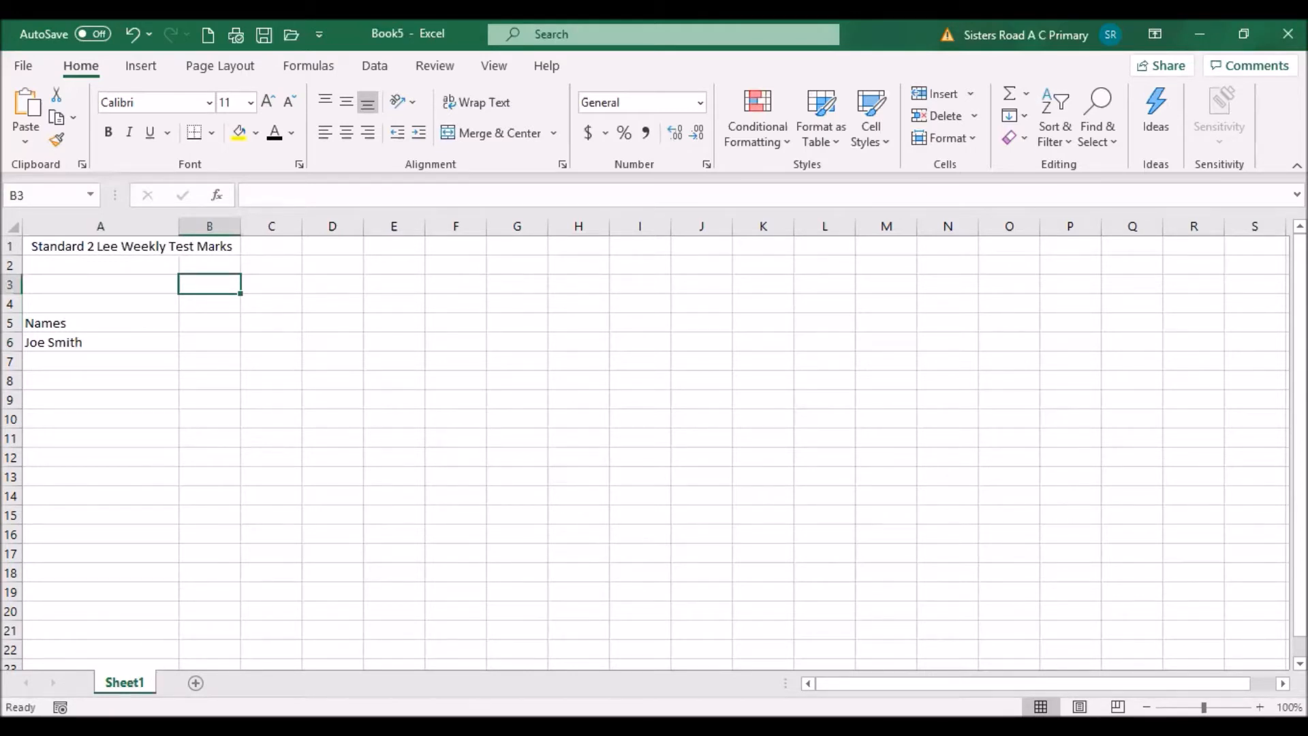
- Rename the Sheet1 worksheet as "Collated Weekly Test Scores"
{"action": "right_click", "coordinate": [127, 686]}
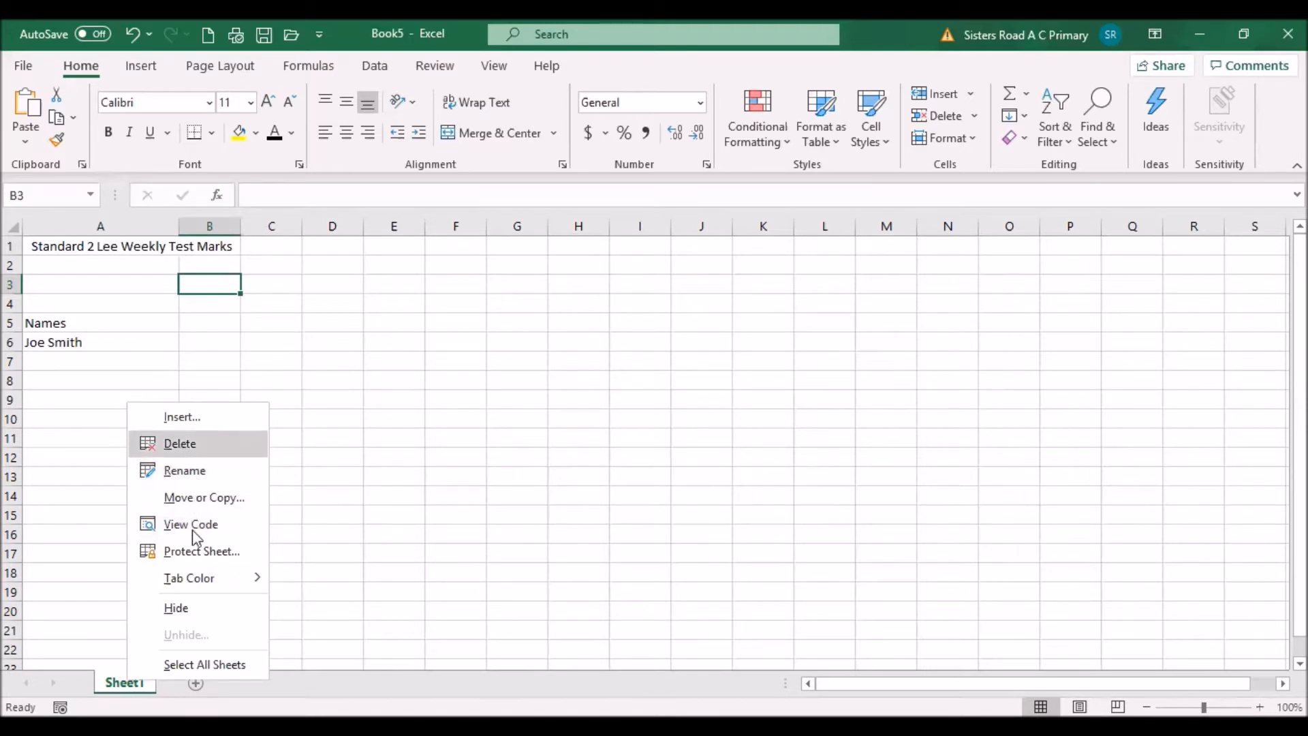
{"action": "left_click", "coordinate": [184, 471]}
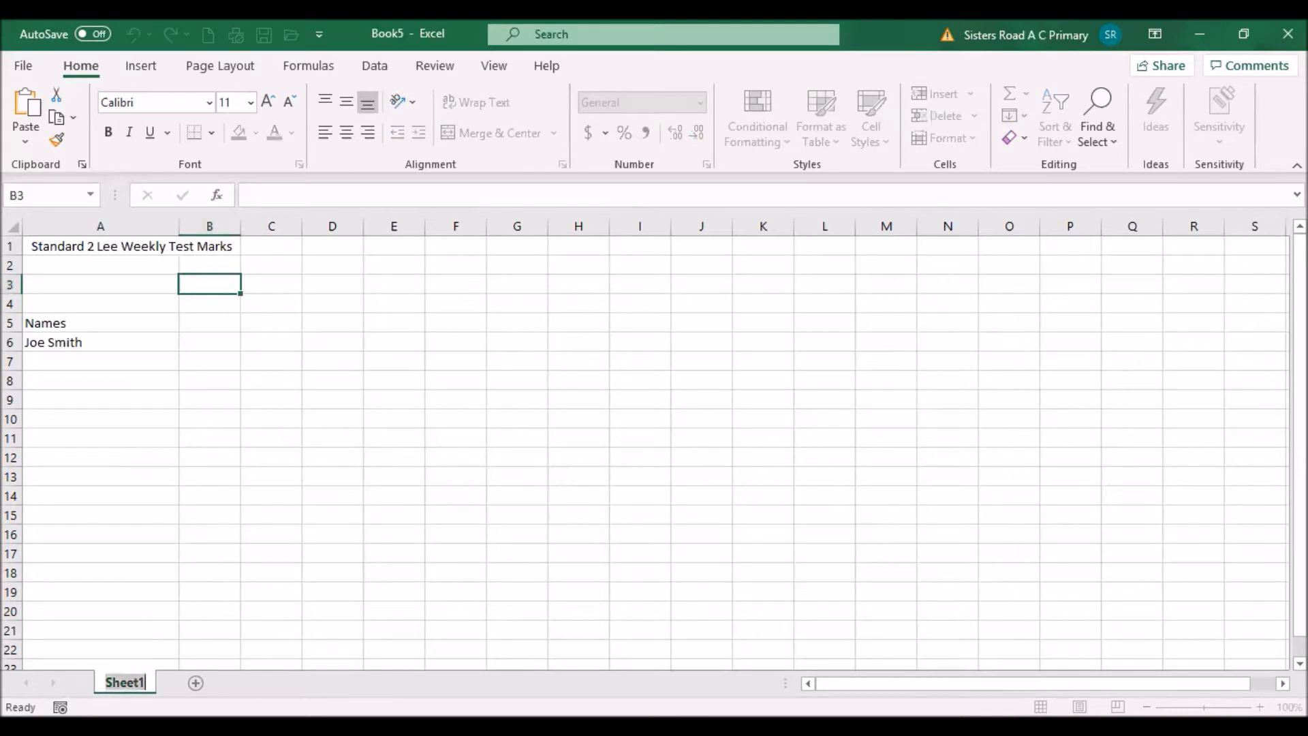
{"action": "key", "text": "BackSpace"}
{"action": "type", "text": "Collated Weekly Test Score"}
{"action": "key", "text": "Return"}
{"action": "type", "text": "s"}
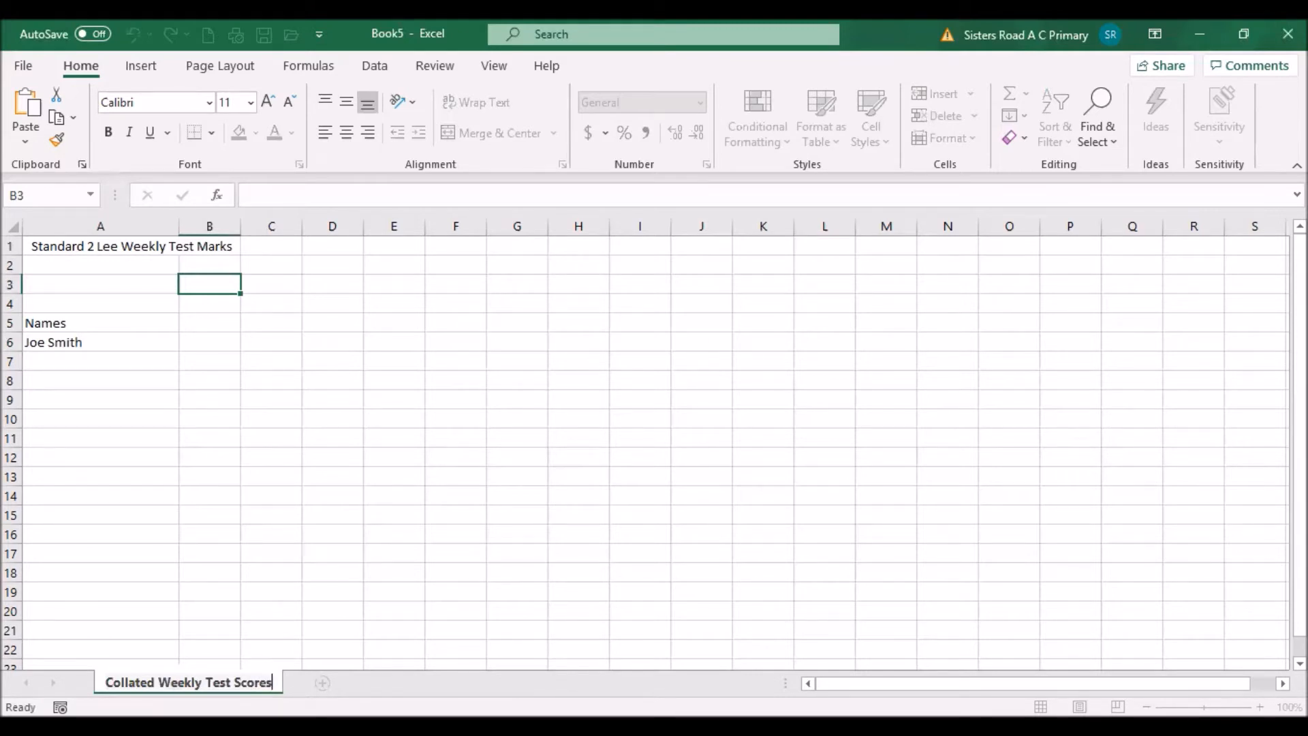
{"action": "left_click", "coordinate": [298, 617]}
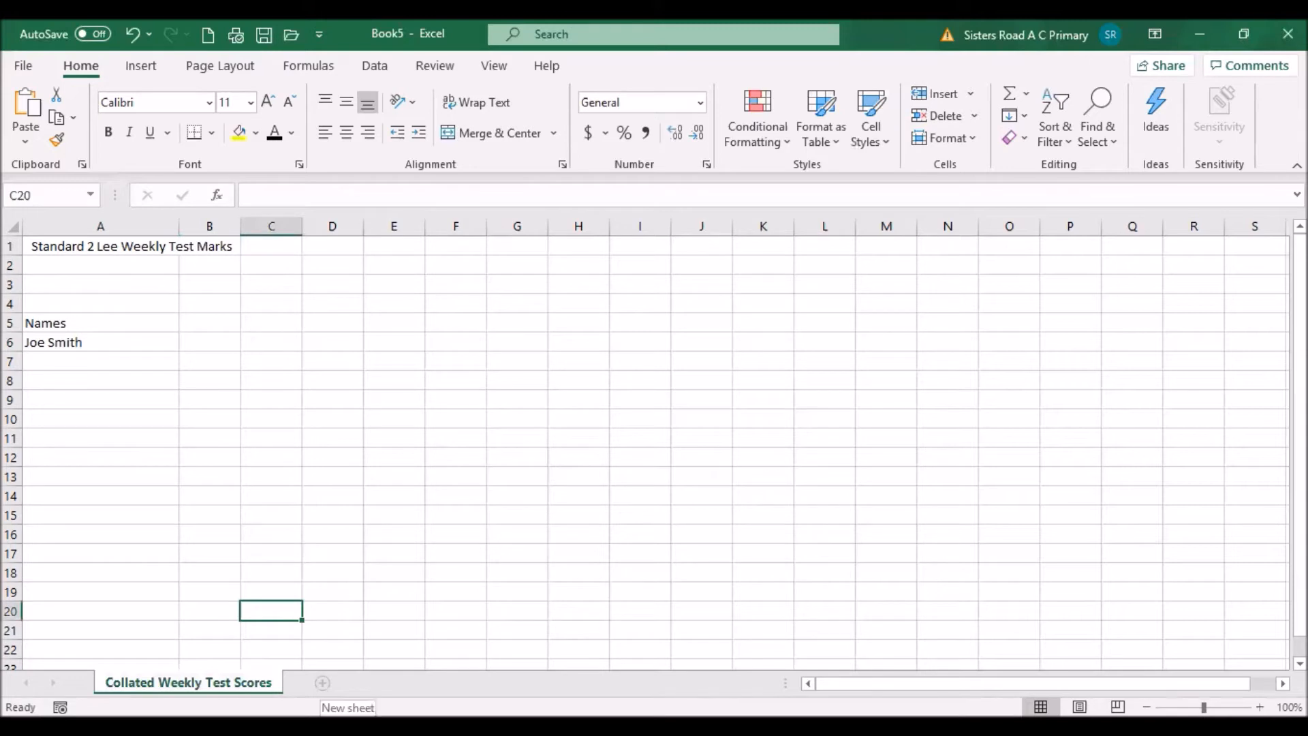
- Add a second worksheet and name it "Weekly Test#1"
{"action": "left_click", "coordinate": [323, 683]}
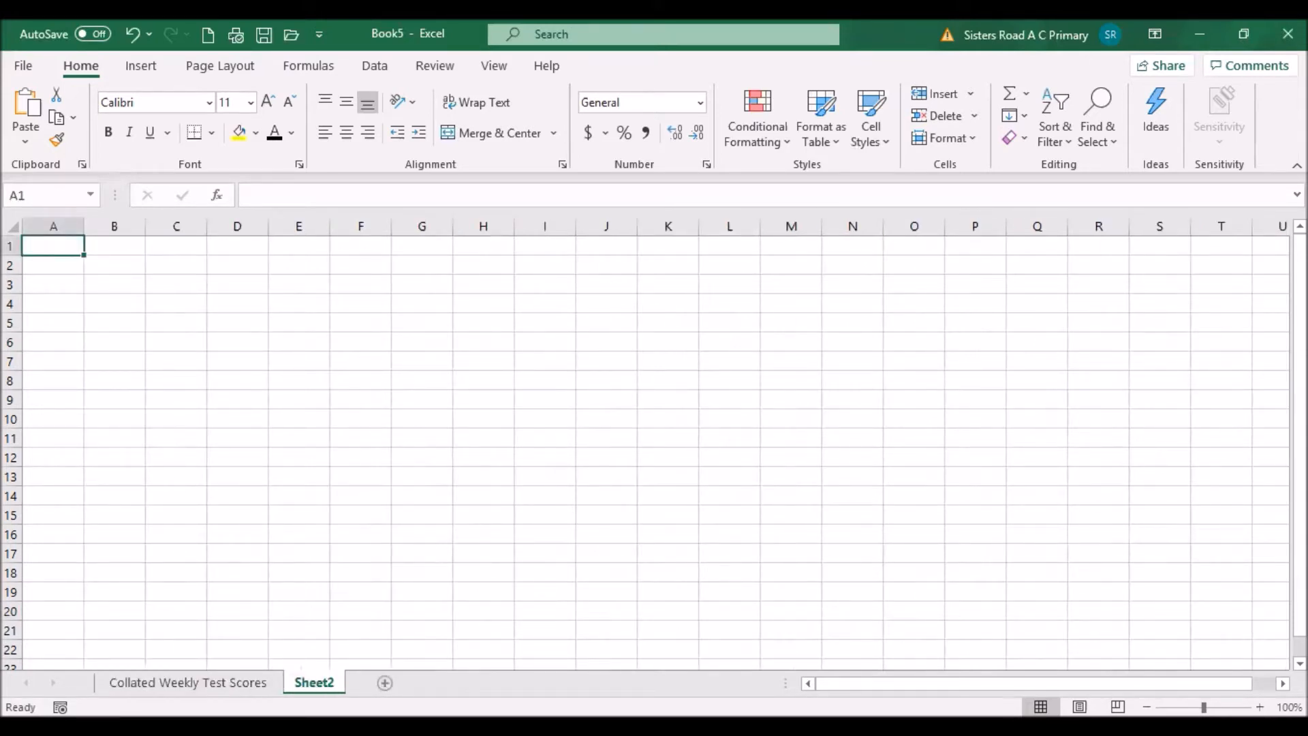
{"action": "right_click", "coordinate": [328, 687]}
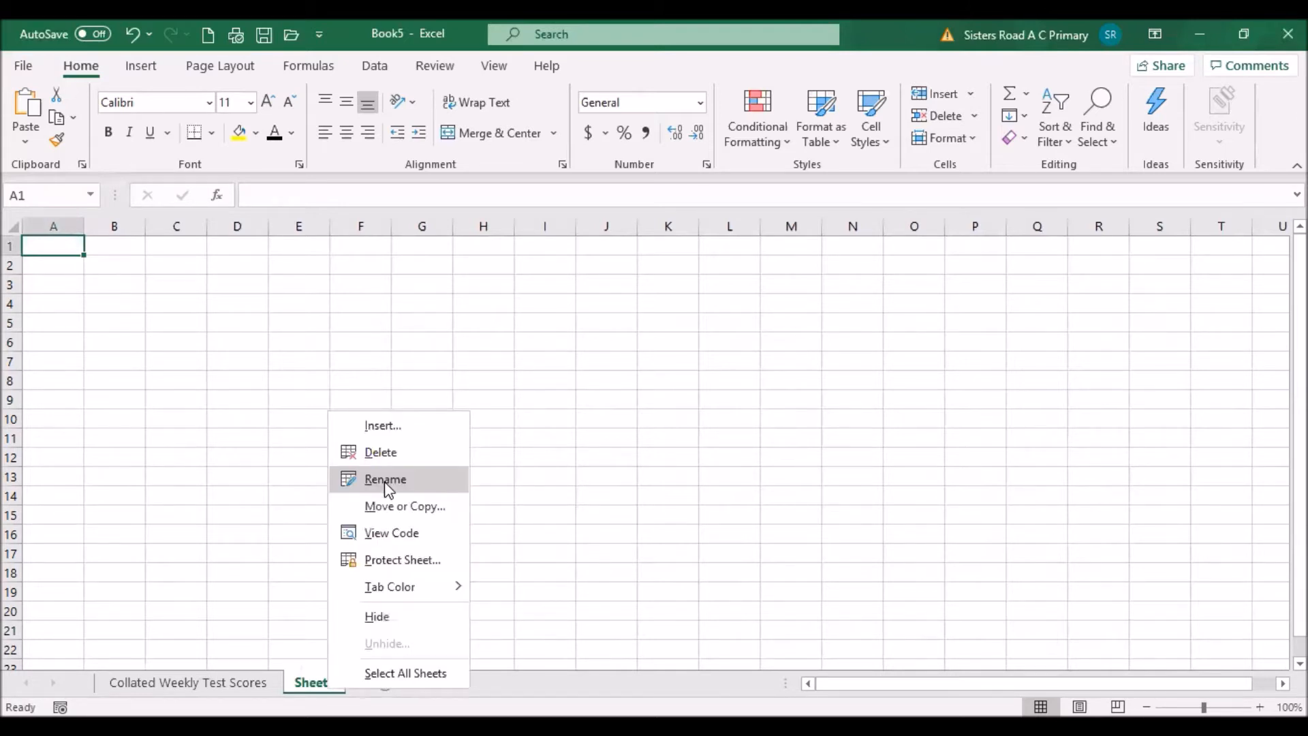
{"action": "left_click", "coordinate": [386, 480]}
{"action": "type", "text": "Weekly Test#1"}
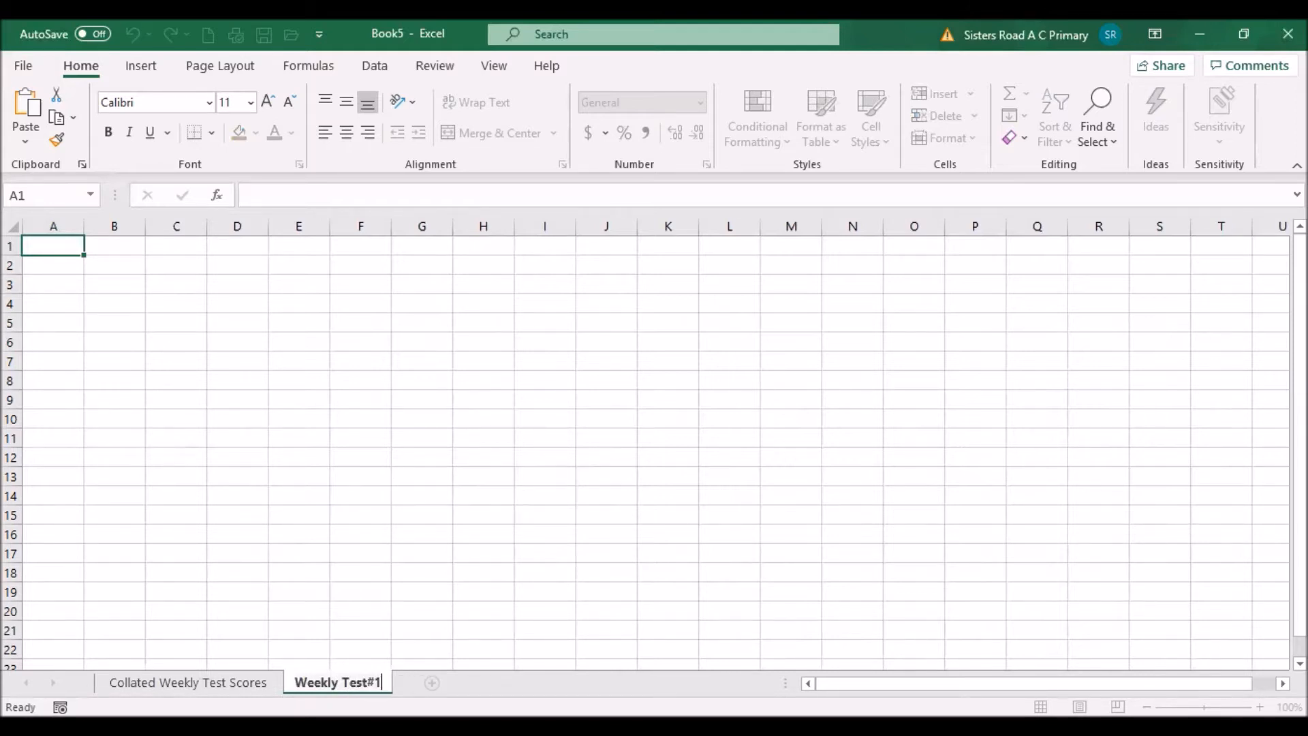
- Add a third worksheet and name it "2"
{"action": "left_click", "coordinate": [432, 682]}
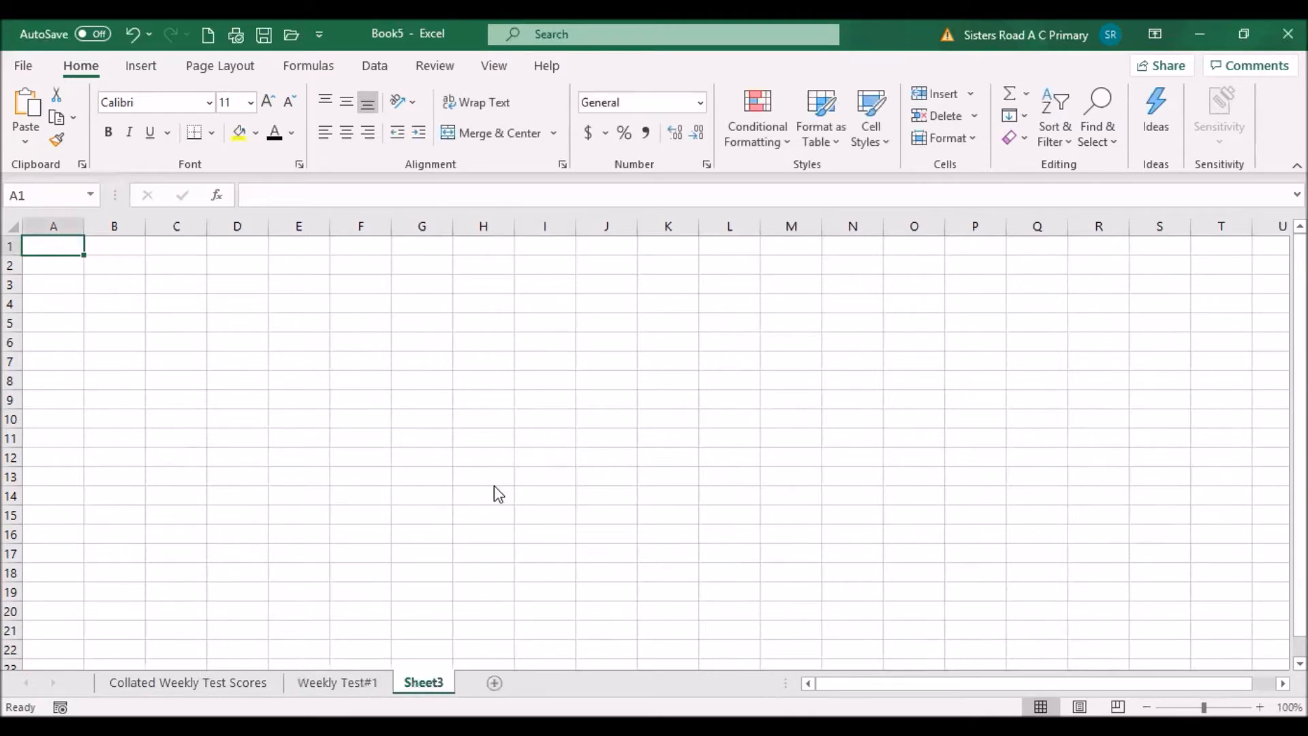
{"action": "double_click", "coordinate": [424, 683]}
{"action": "type", "text": "2"}
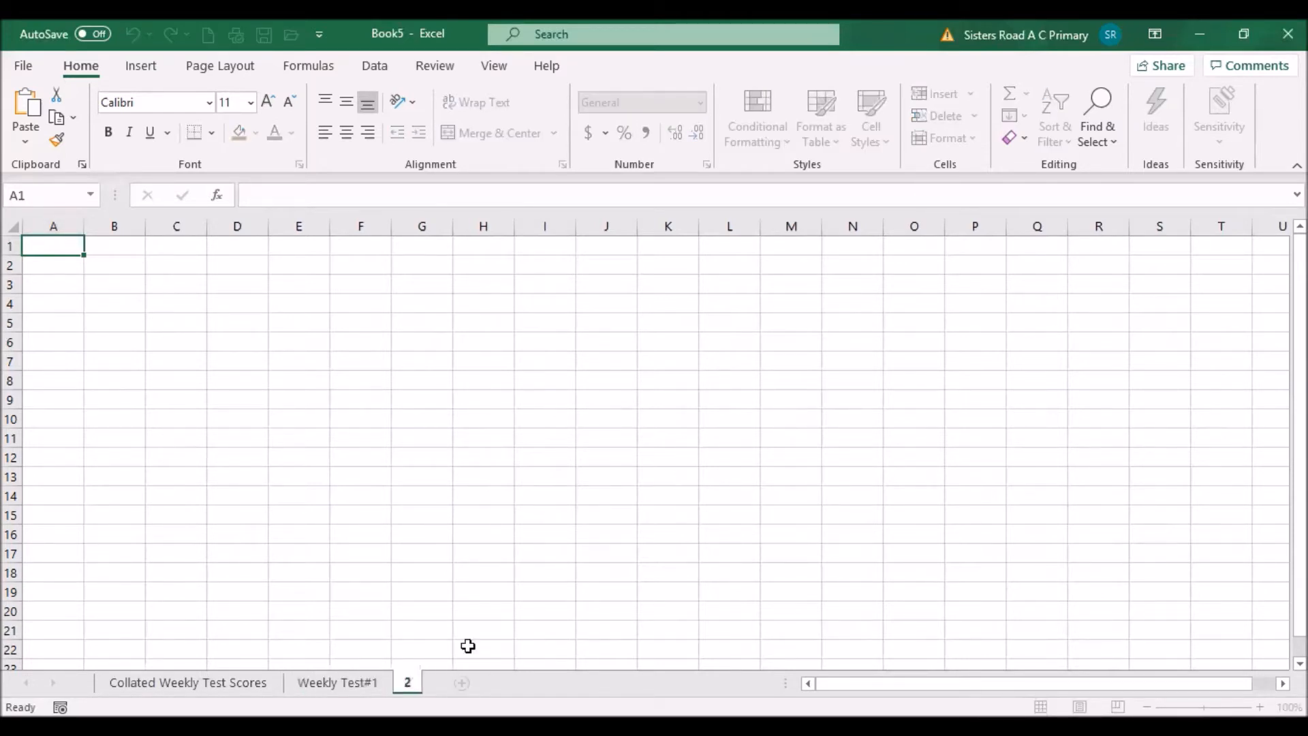
- Add a fourth worksheet and name it "EOTT Term 2"
{"action": "left_click", "coordinate": [462, 682]}
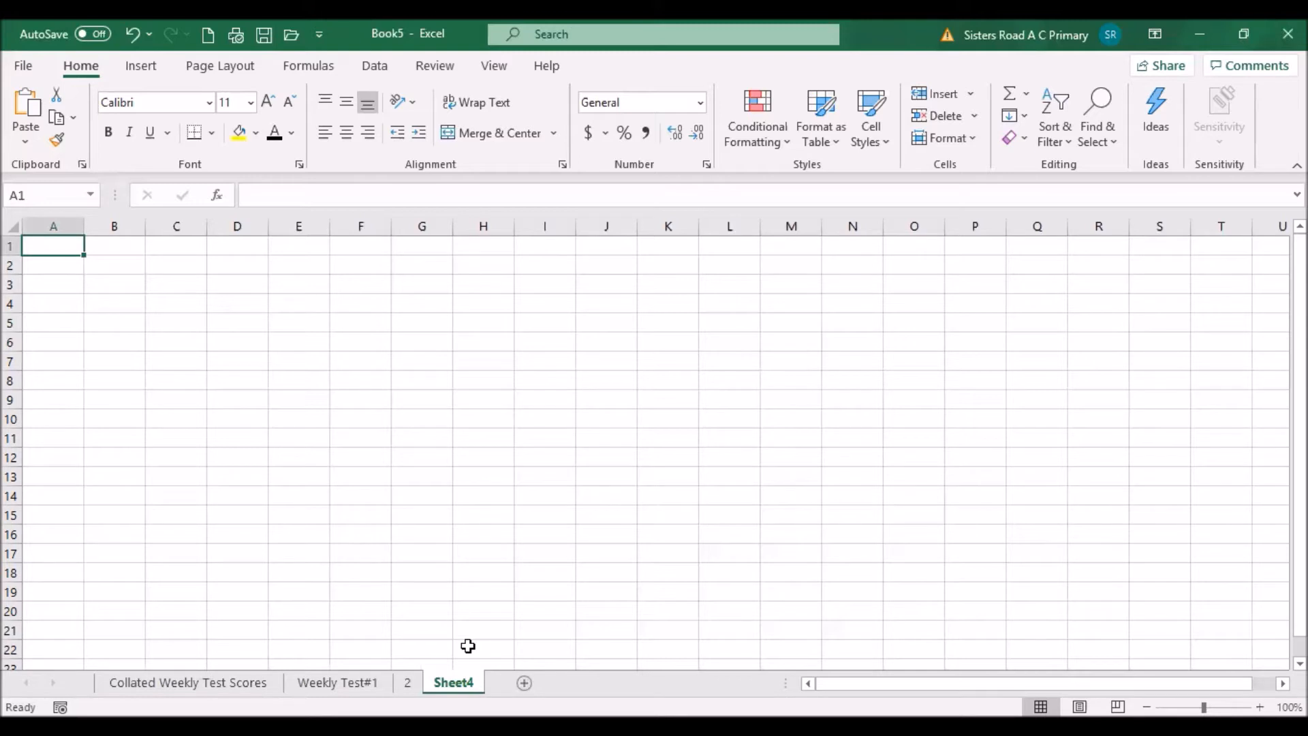
{"action": "right_click", "coordinate": [469, 683]}
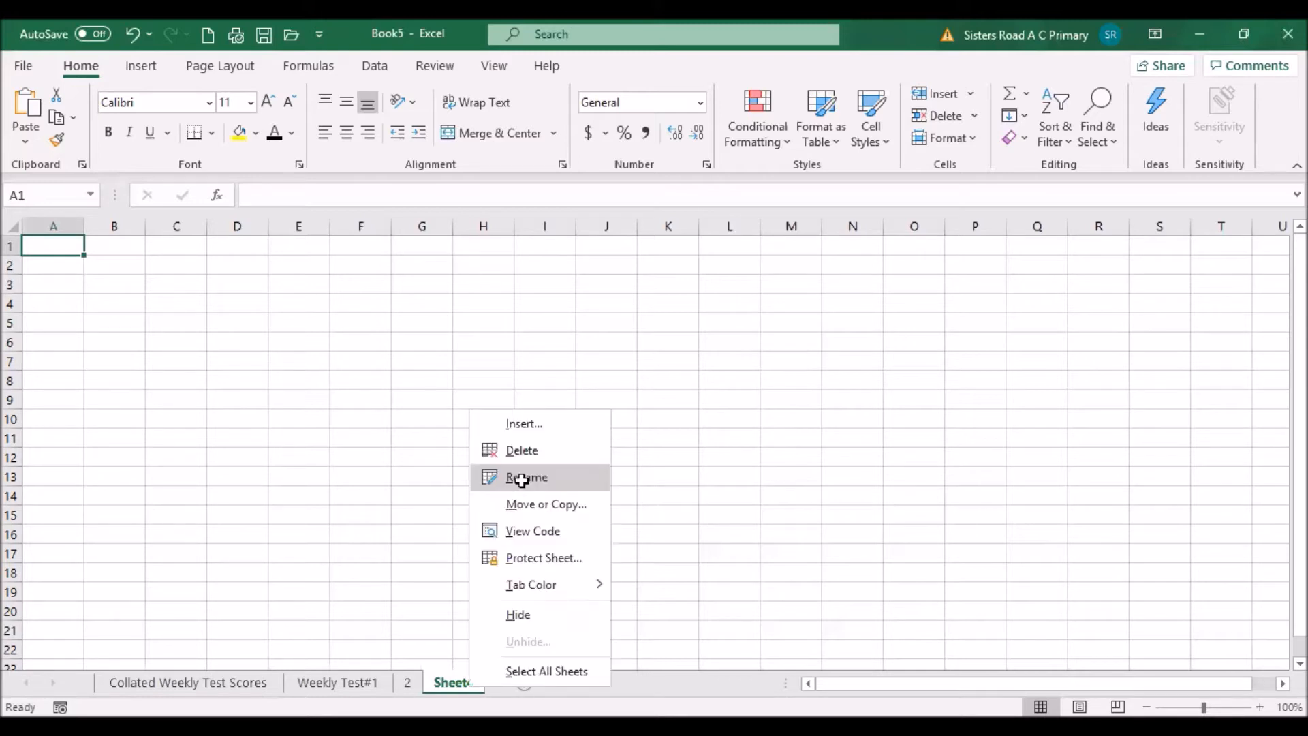
{"action": "left_click", "coordinate": [522, 480]}
{"action": "type", "text": "EOTT Term 2"}
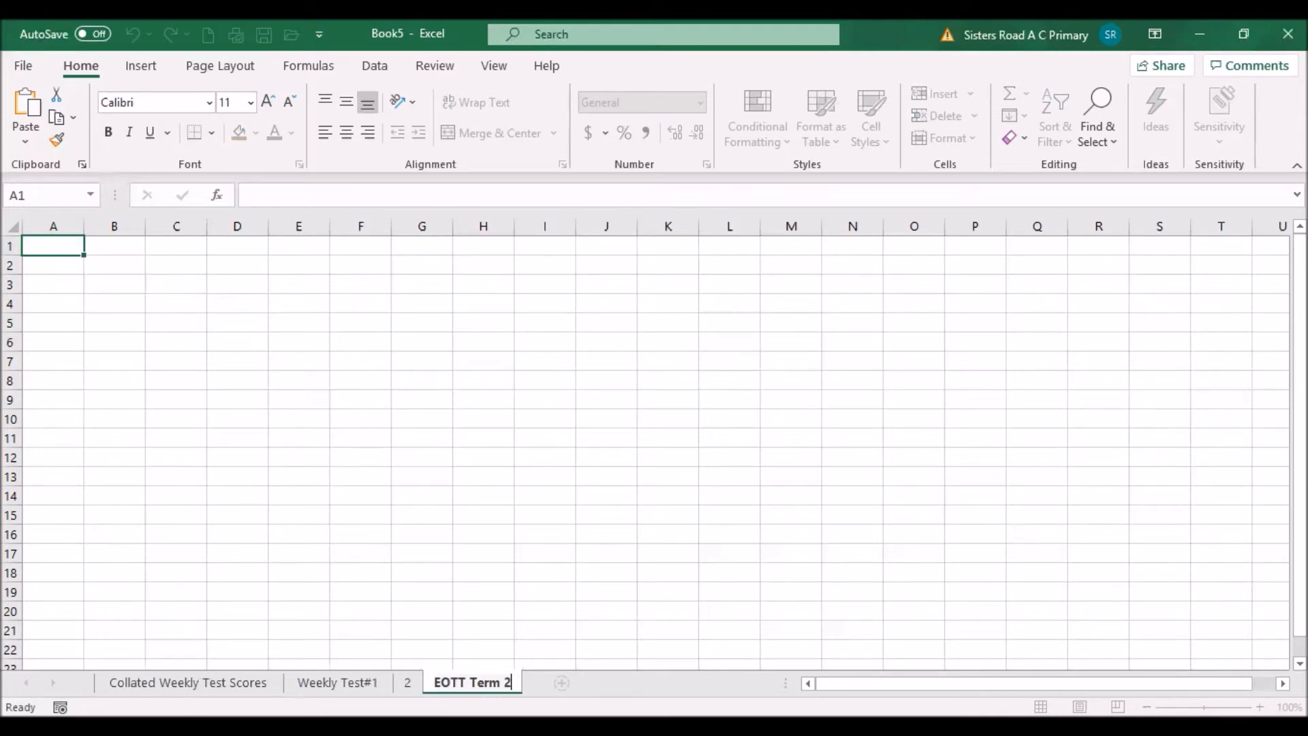
{"action": "key", "text": "Return"}
- Add an extra blank worksheet after the EOTT Term 2 sheet and delete it
{"action": "left_click", "coordinate": [561, 682]}
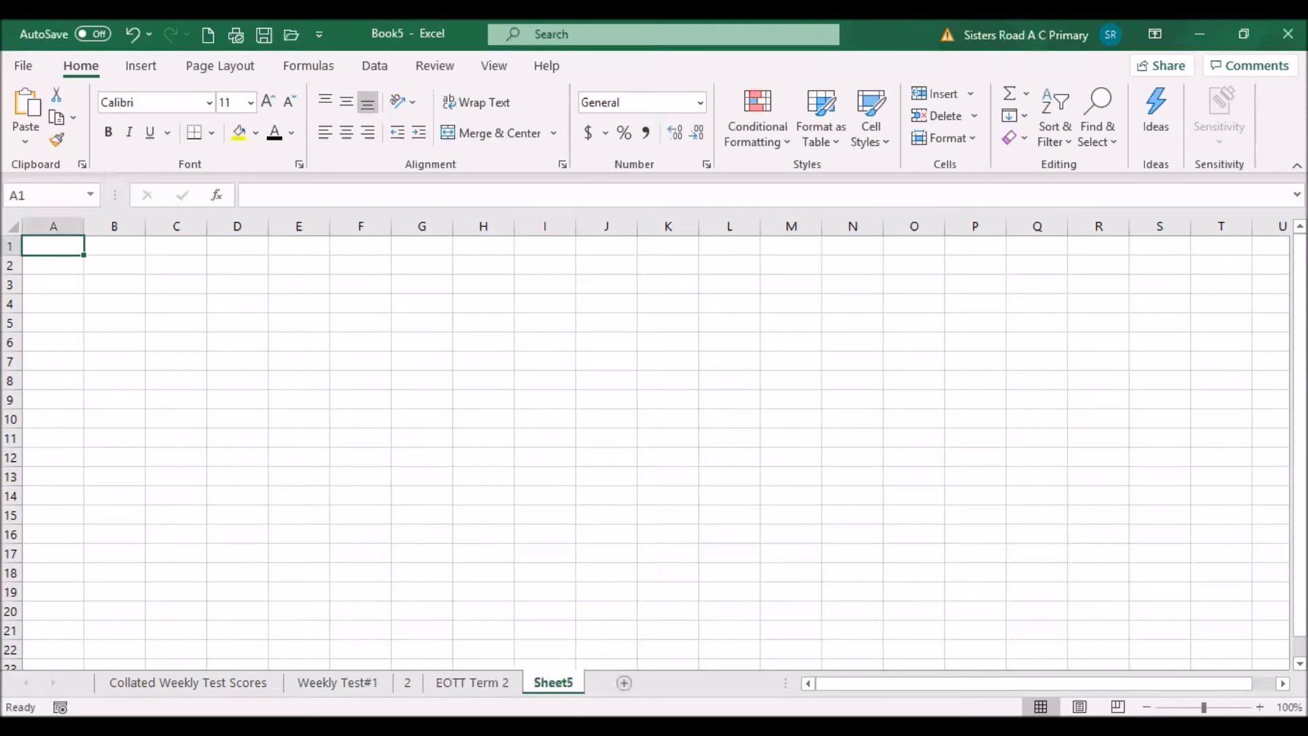
{"action": "right_click", "coordinate": [553, 679]}
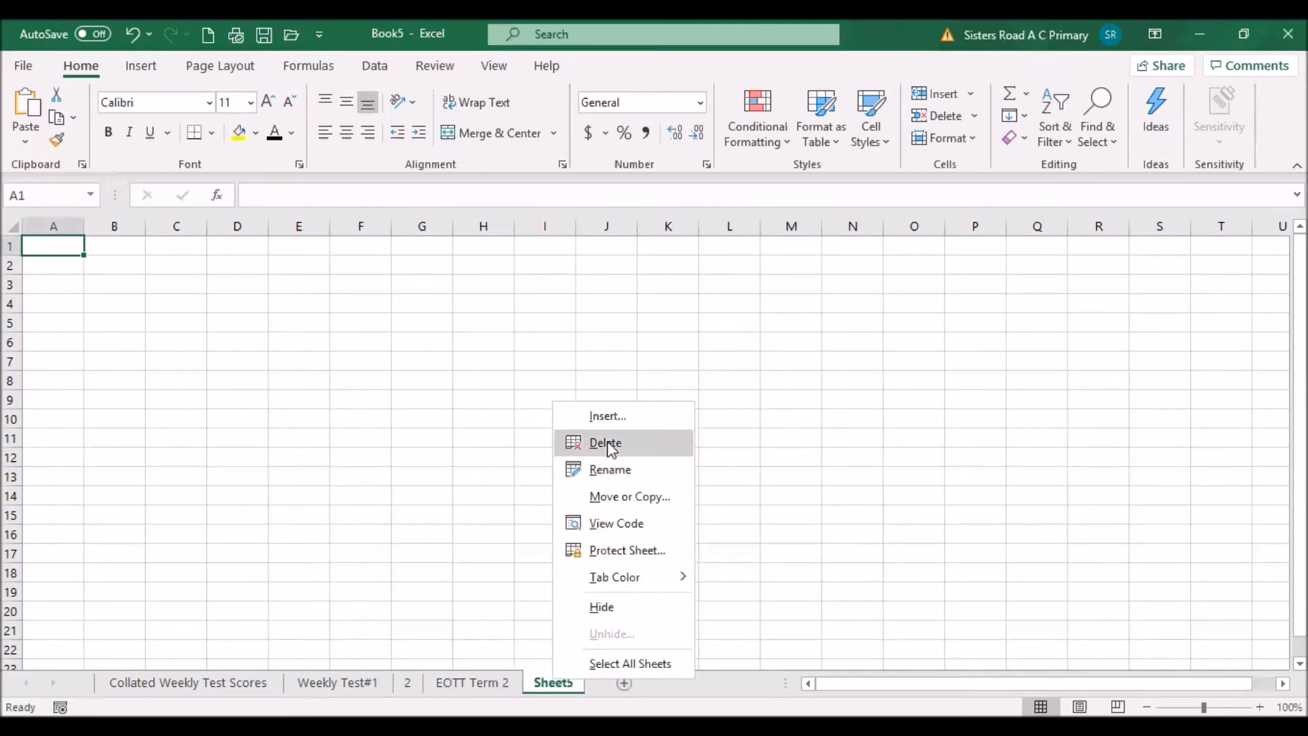
{"action": "left_click", "coordinate": [609, 444]}
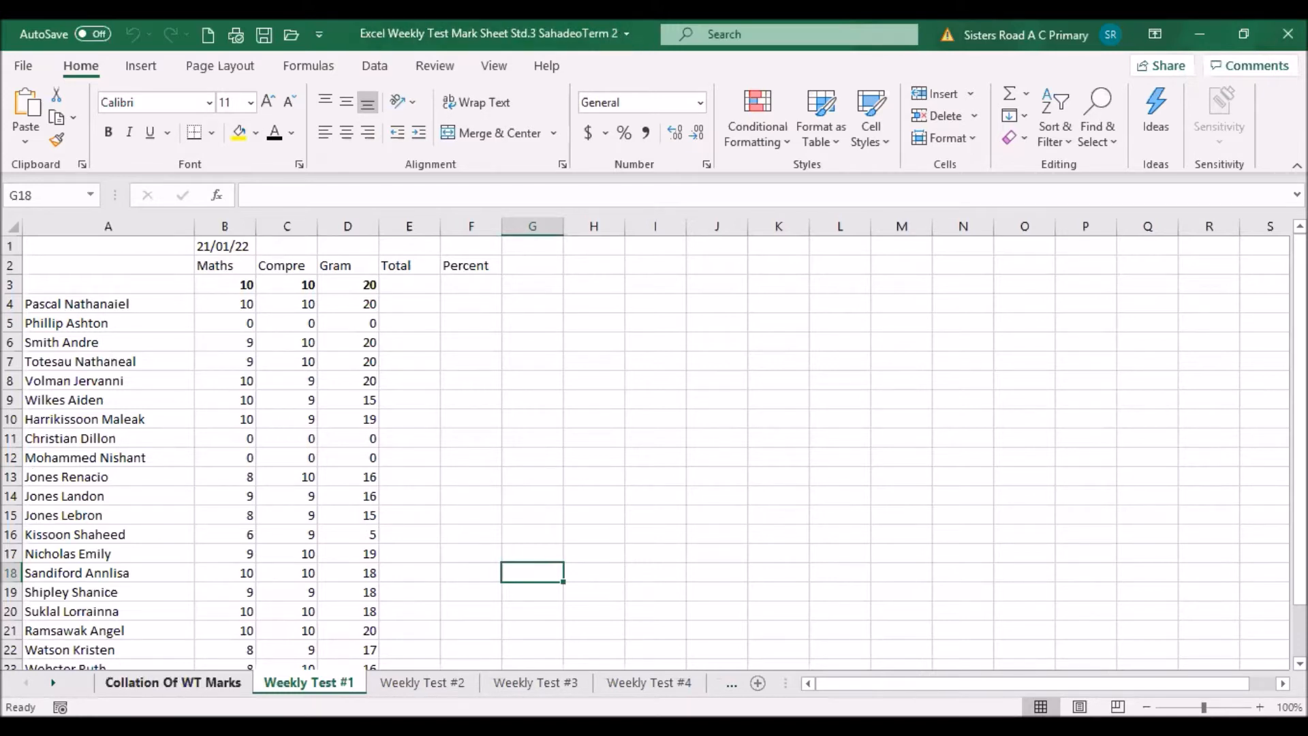
- Open the Collation Of WT Marks sheet and examine the maximum marks in row 4 under Test#1 to Test#4
{"action": "left_click", "coordinate": [173, 682]}
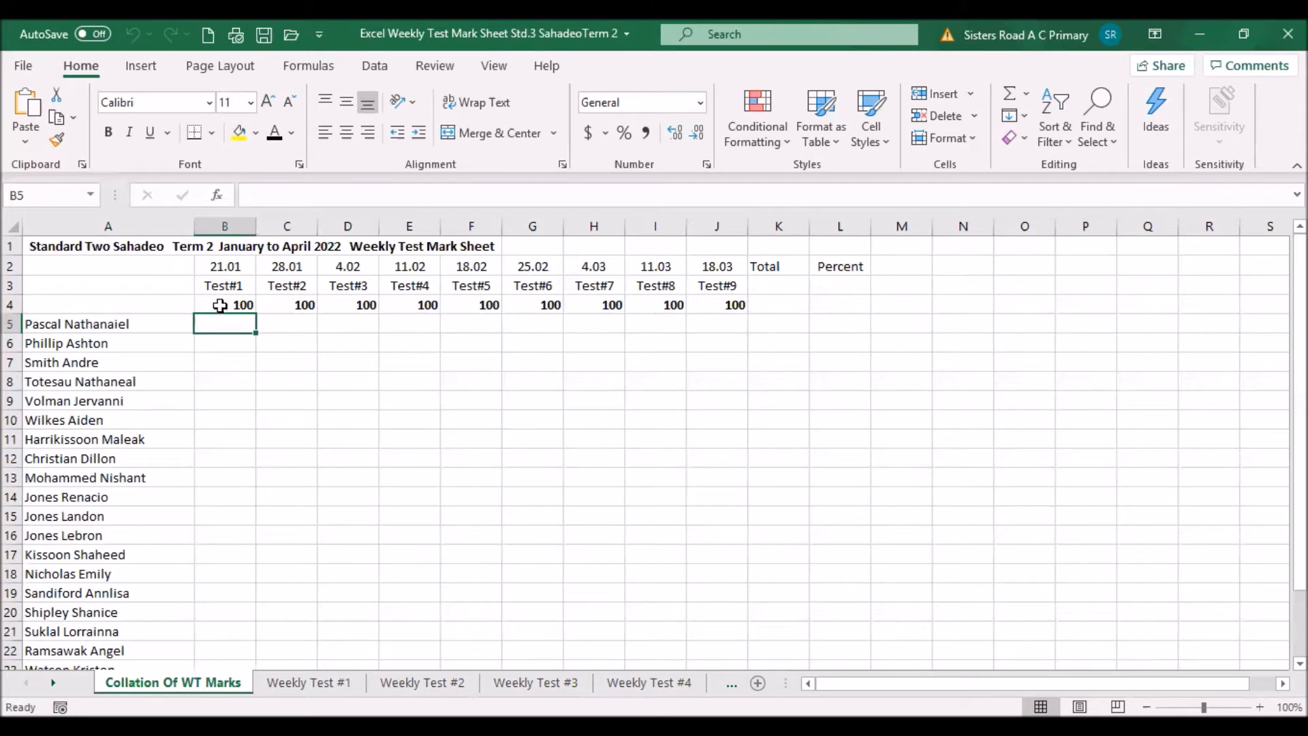
{"action": "left_click", "coordinate": [223, 307]}
{"action": "left_click", "coordinate": [299, 304]}
{"action": "left_click", "coordinate": [359, 310]}
{"action": "key", "text": "Right"}
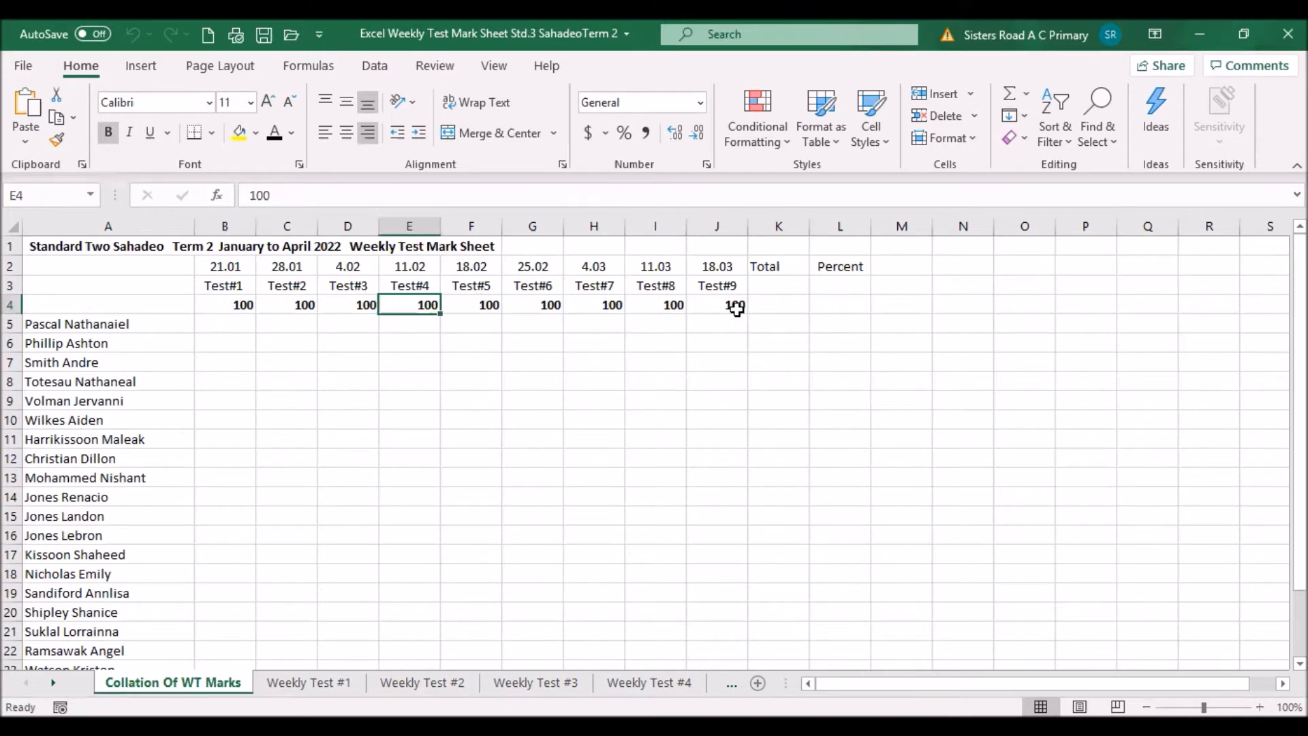
- Total the nine test marks in K4 with =SUM(B4:J4) and fill the formula down the Total column to K26
{"action": "left_click", "coordinate": [779, 306]}
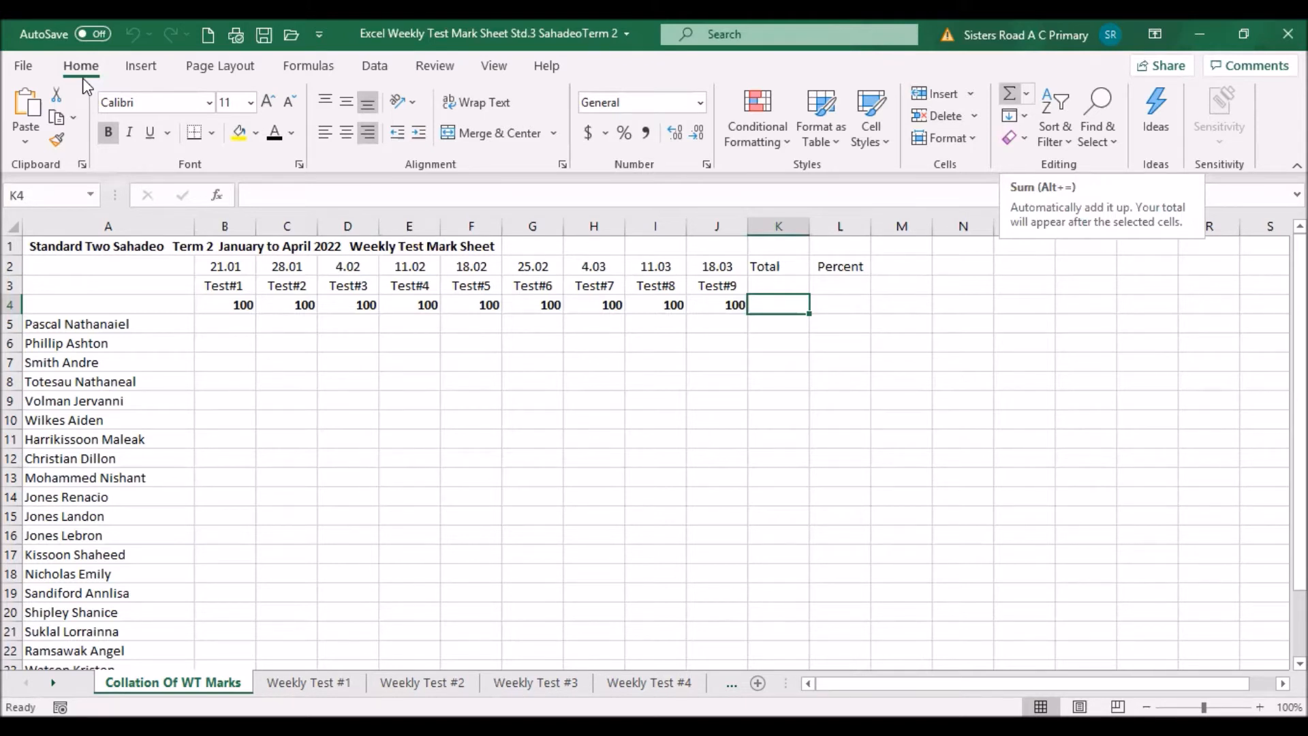
{"action": "key", "text": "alt+equal"}
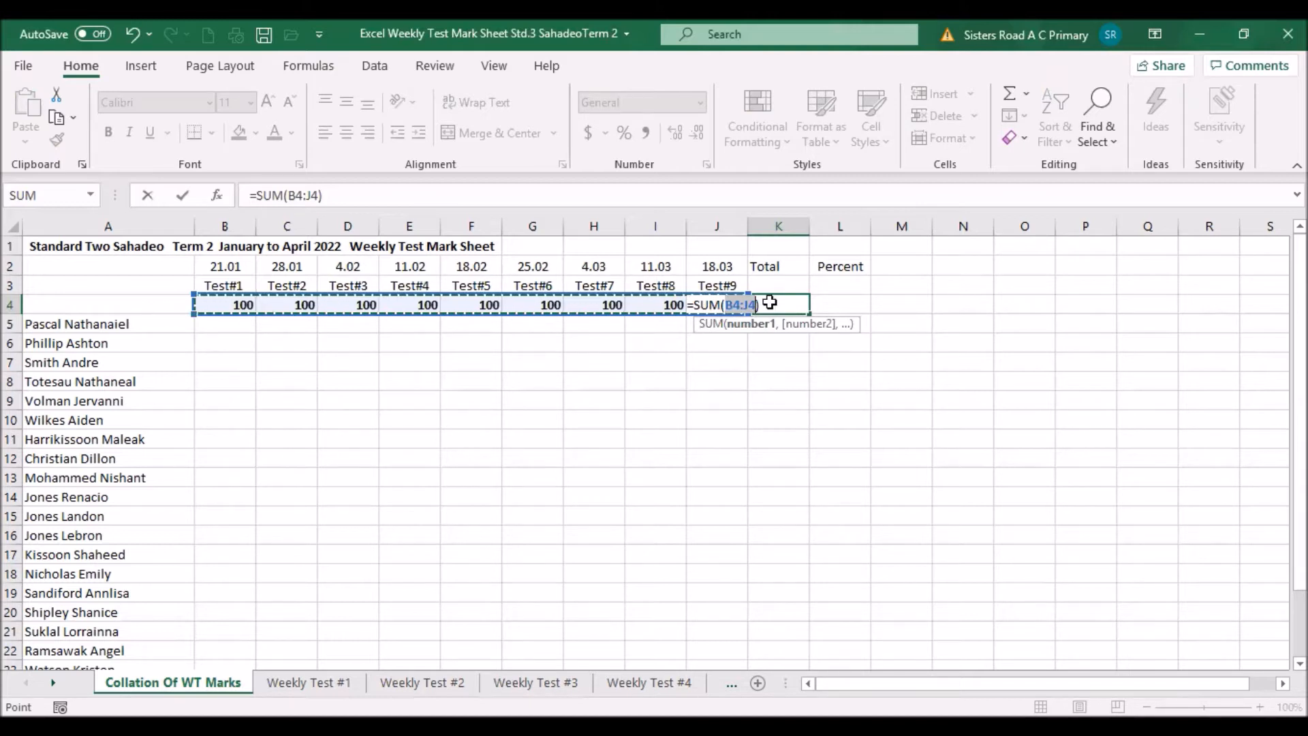
{"action": "key", "text": "Return"}
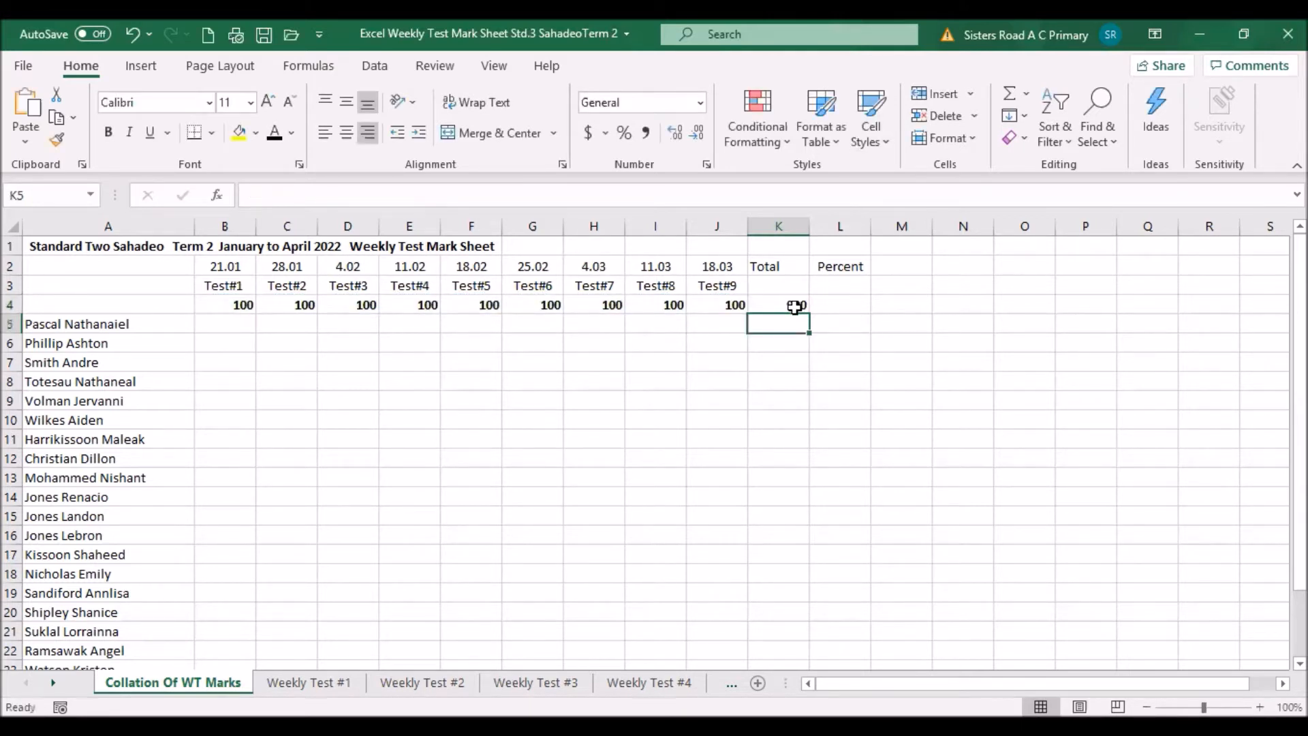
{"action": "key", "text": "Up"}
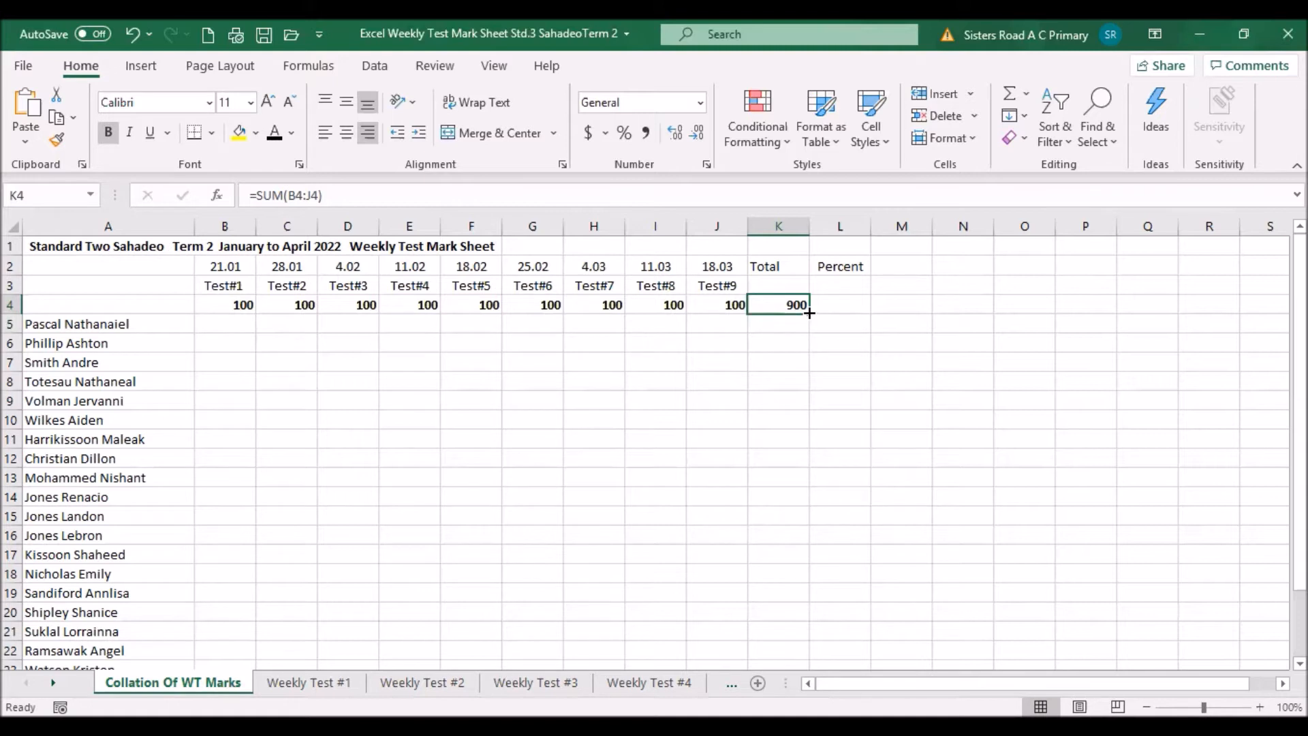
{"action": "left_click_drag", "start_coordinate": [809, 313], "coordinate": [799, 641]}
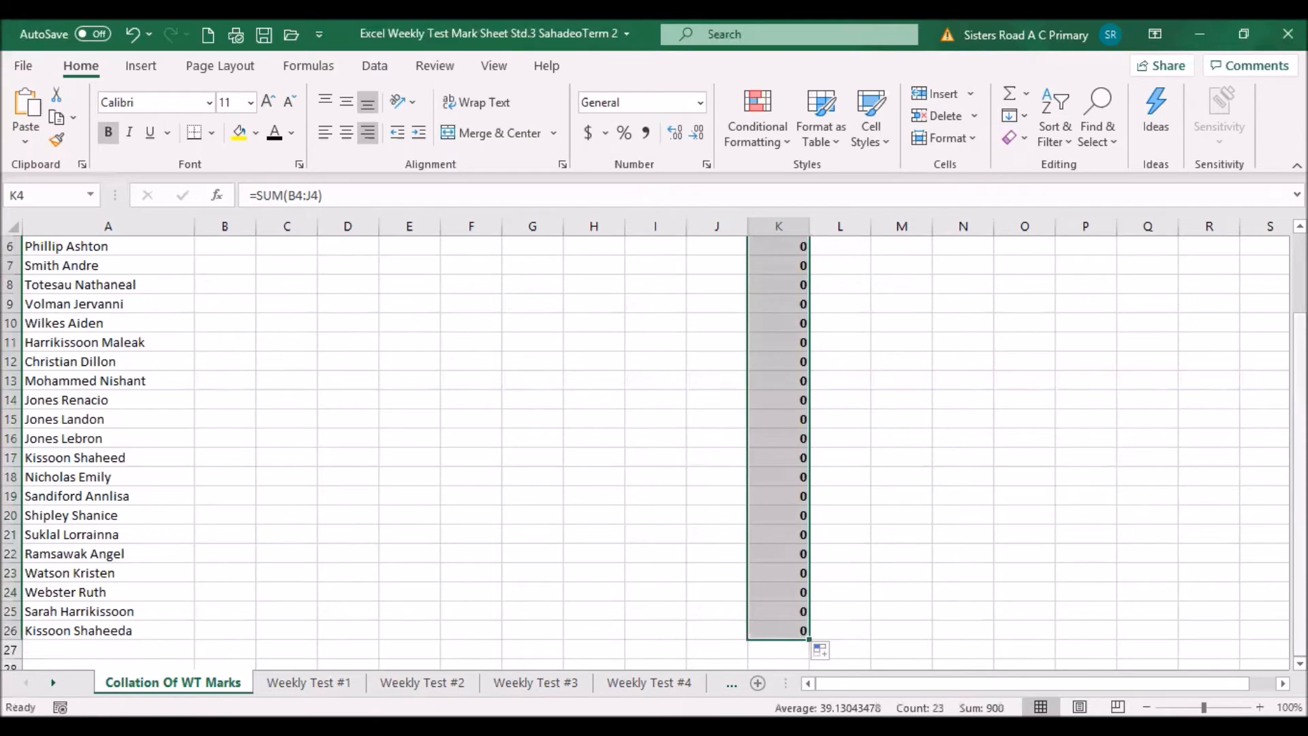
{"action": "left_click_drag", "start_coordinate": [1300, 545], "coordinate": [1300, 510]}
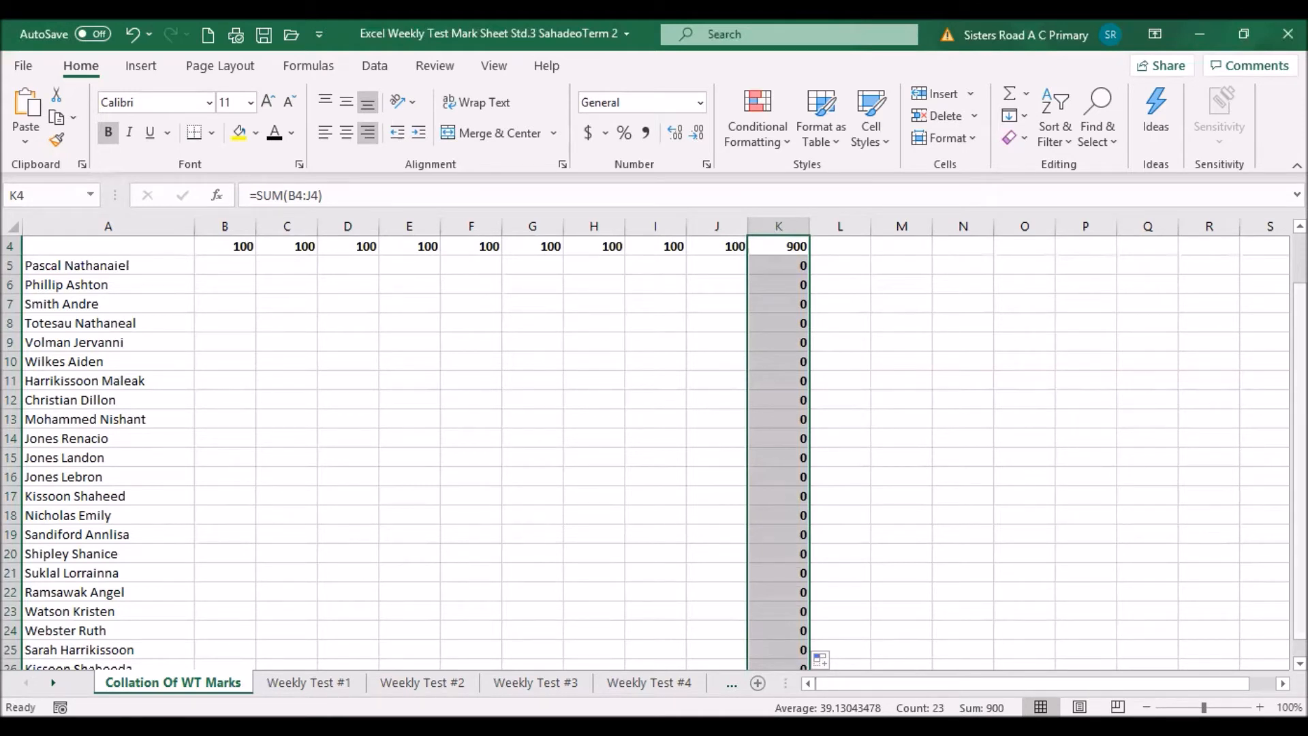
{"action": "left_click_drag", "start_coordinate": [1299, 388], "coordinate": [1299, 354]}
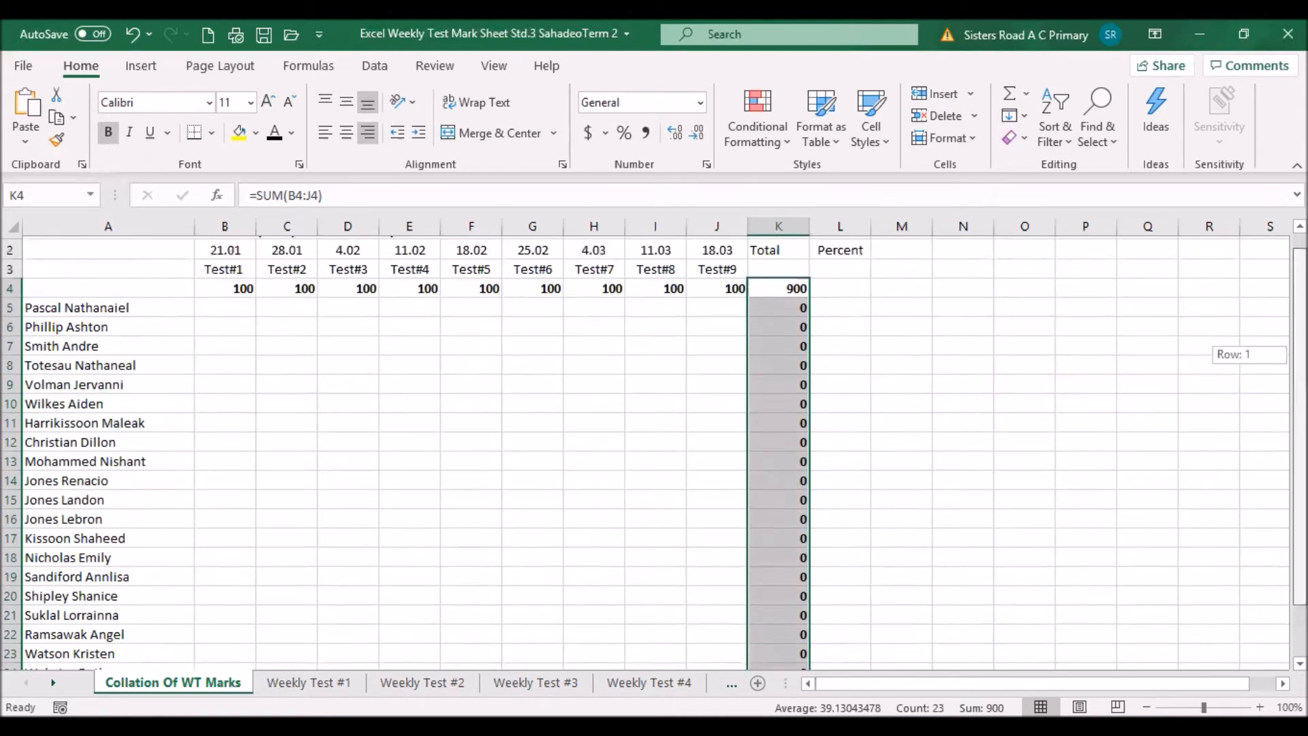
- Enter the formula =k4/$k$4 in L4 under the Percent heading
{"action": "left_click", "coordinate": [850, 287]}
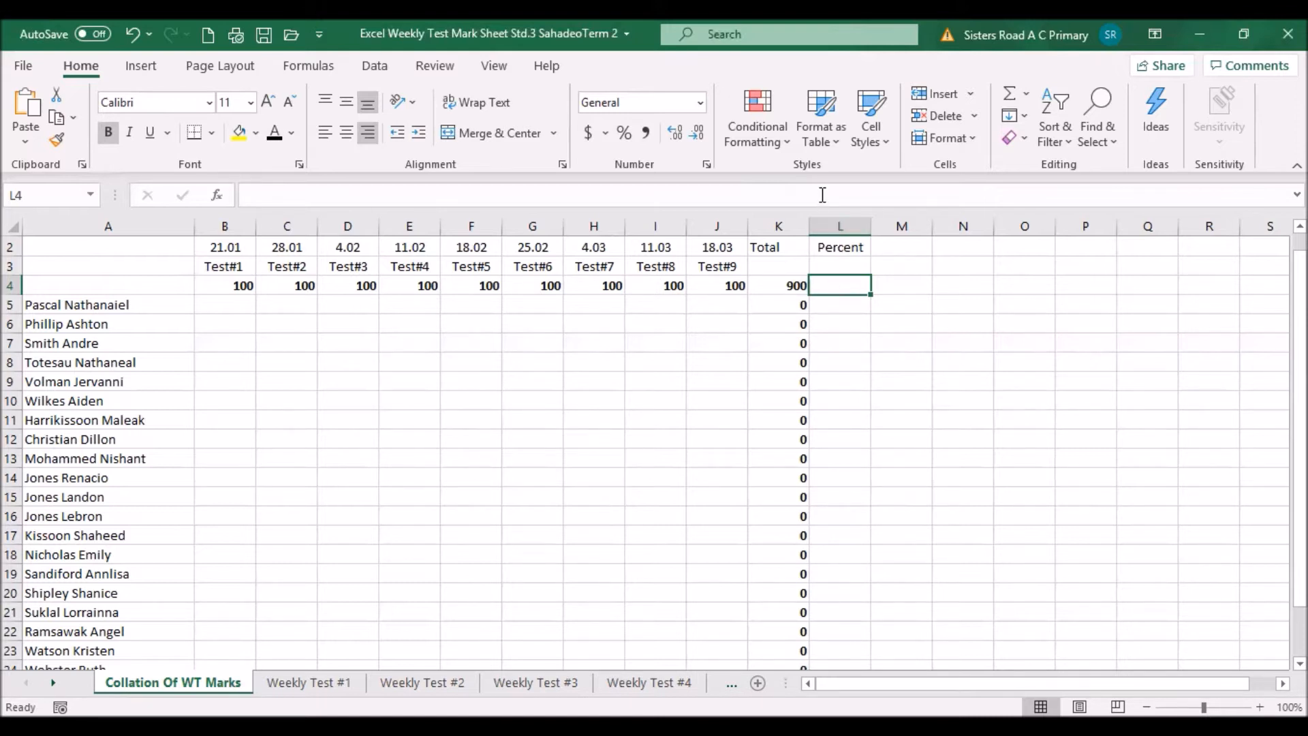
{"action": "left_click", "coordinate": [276, 196]}
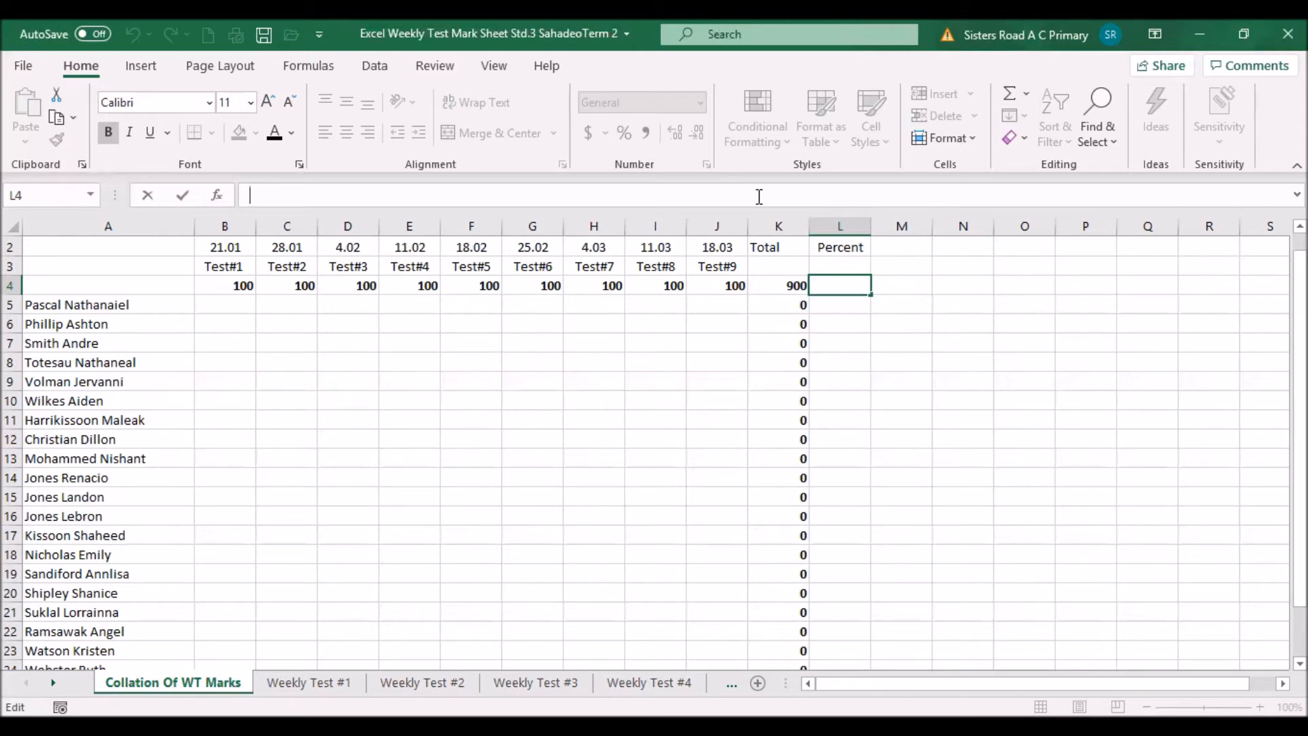
{"action": "type", "text": "+"}
{"action": "key", "text": "BackSpace"}
{"action": "type", "text": "="}
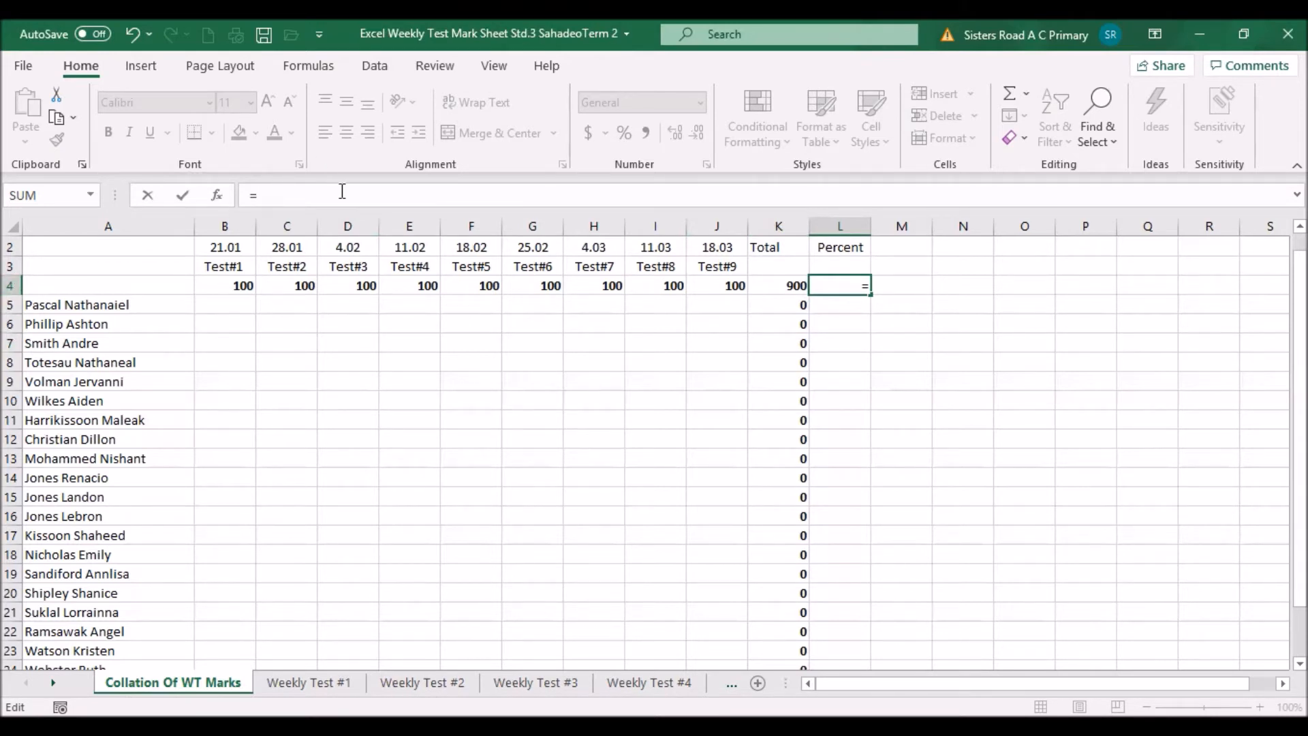
{"action": "type", "text": "k4"}
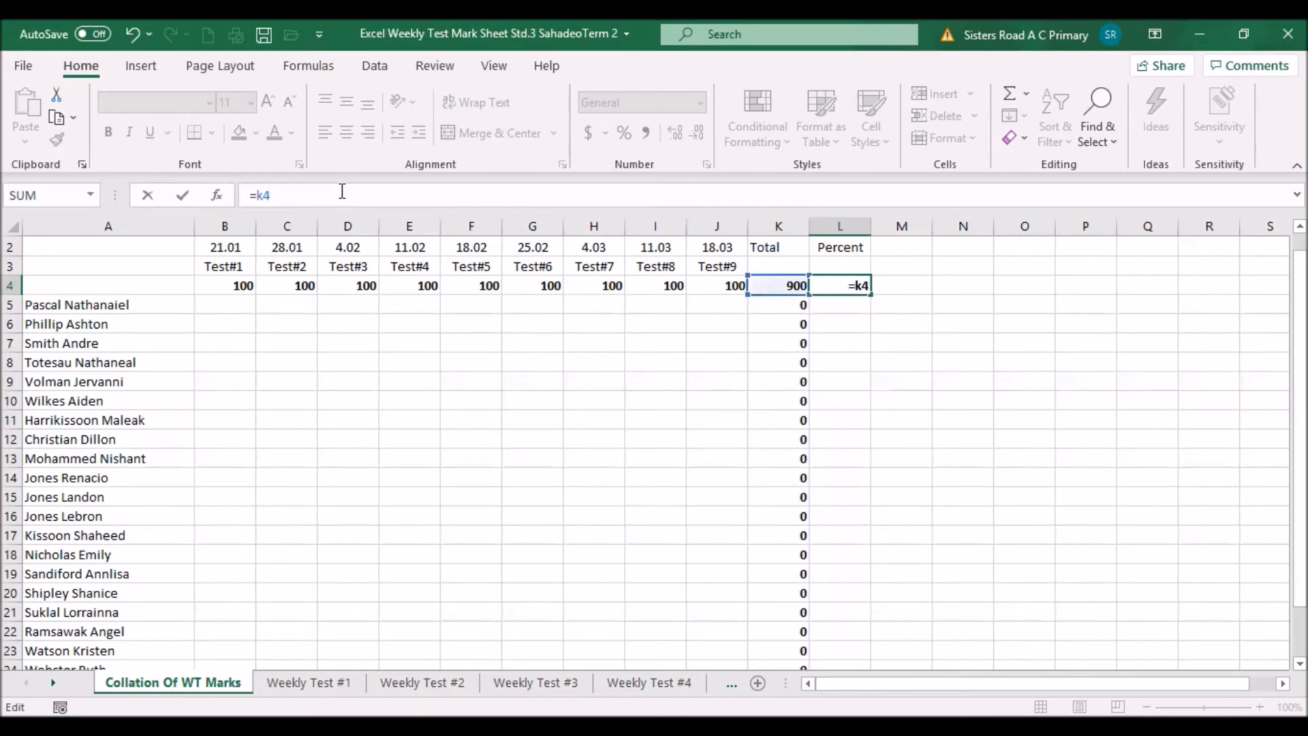
{"action": "type", "text": "/$k$4"}
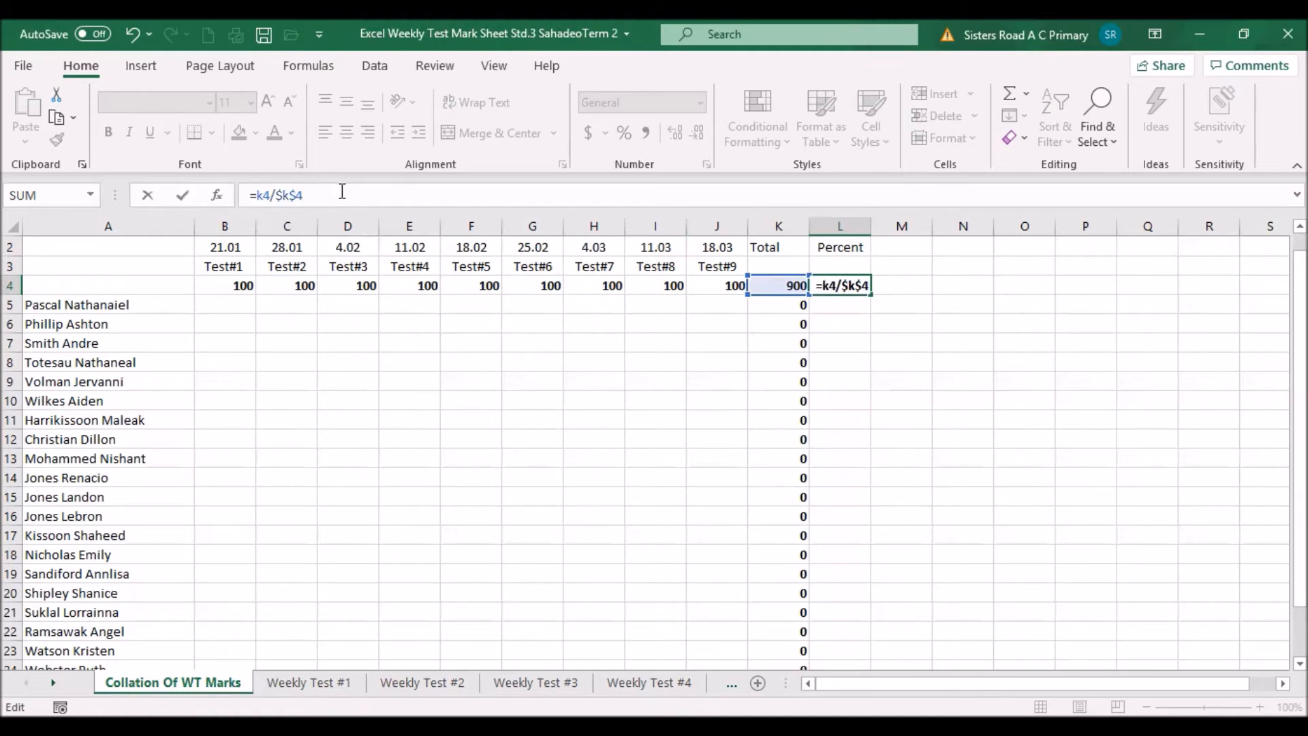
{"action": "key", "text": "Return"}
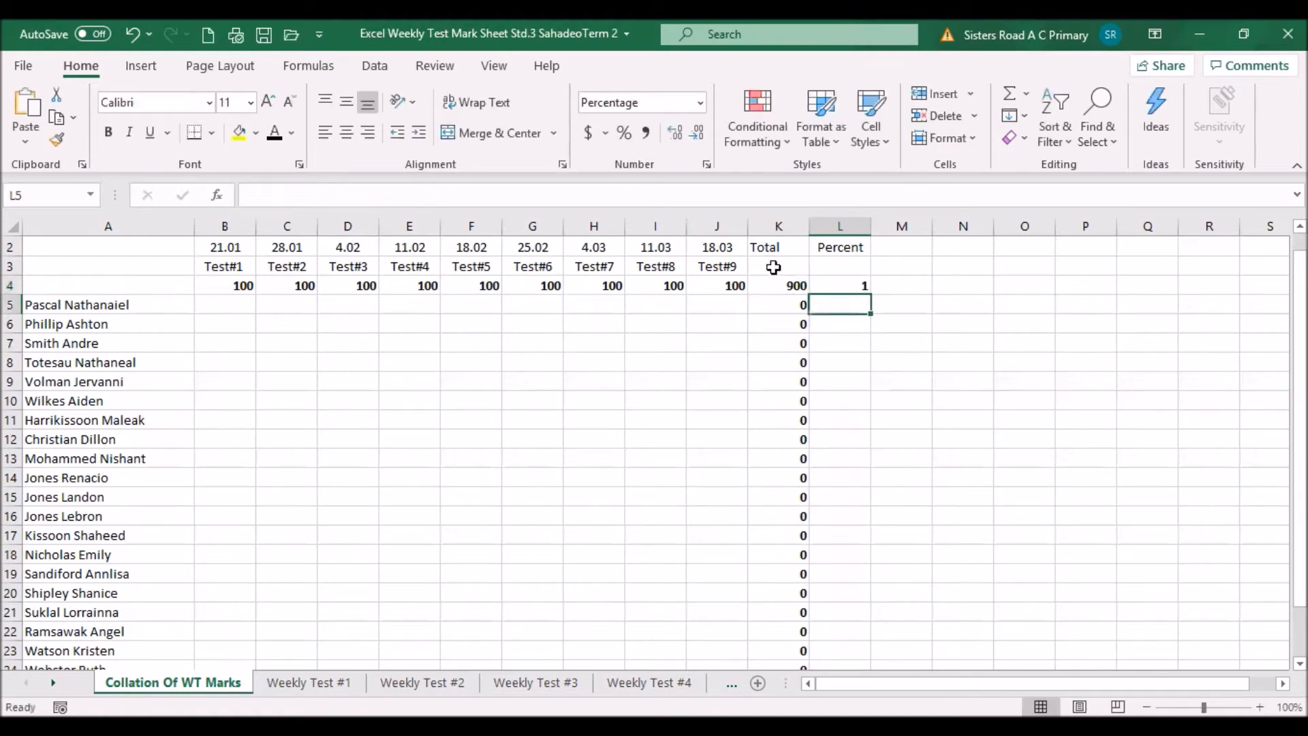
- Format L4 as Percentage with 0 decimal places
{"action": "left_click", "coordinate": [837, 283]}
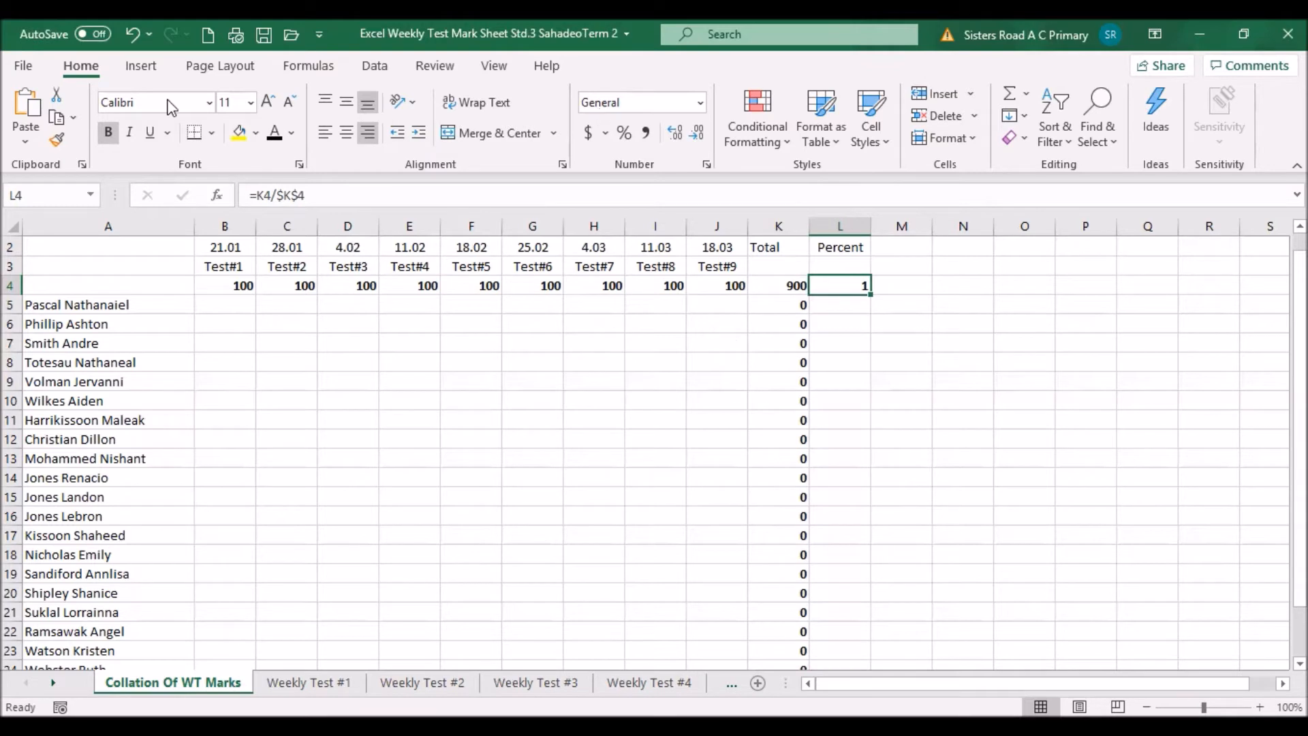
{"action": "left_click", "coordinate": [76, 71]}
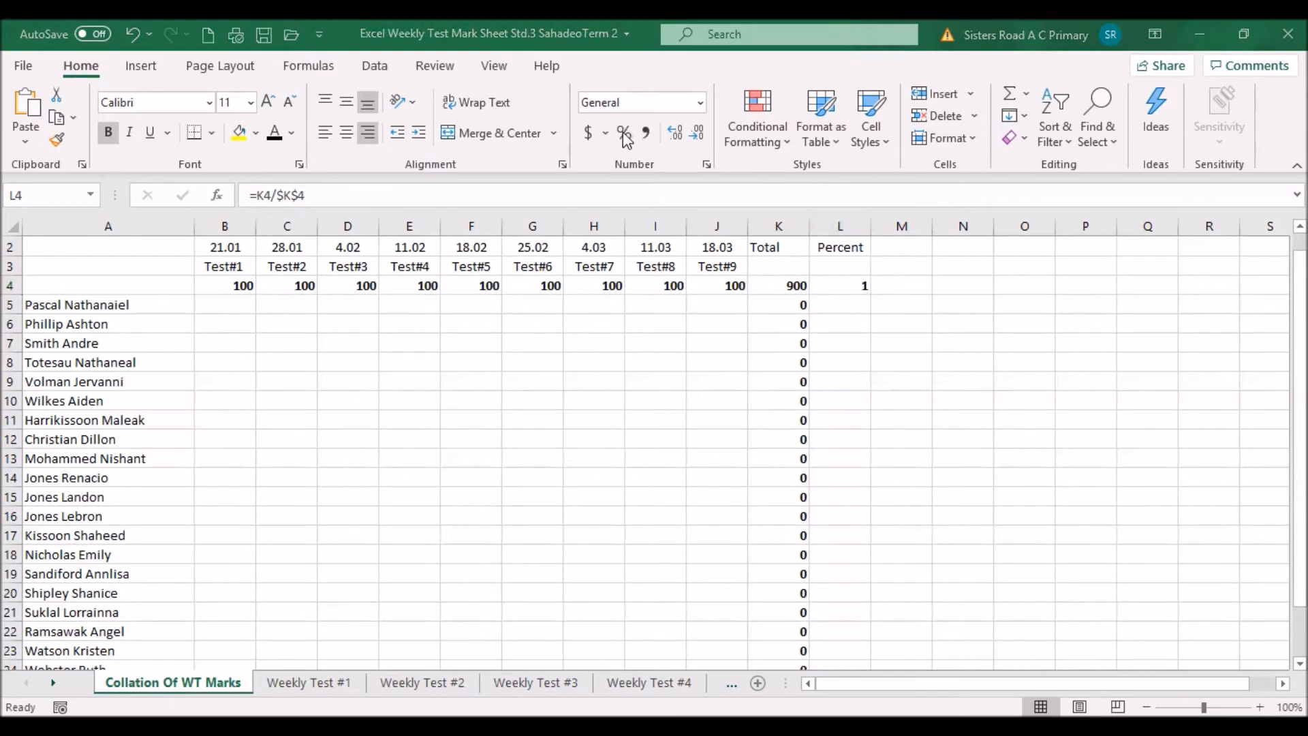
{"action": "left_click", "coordinate": [707, 165]}
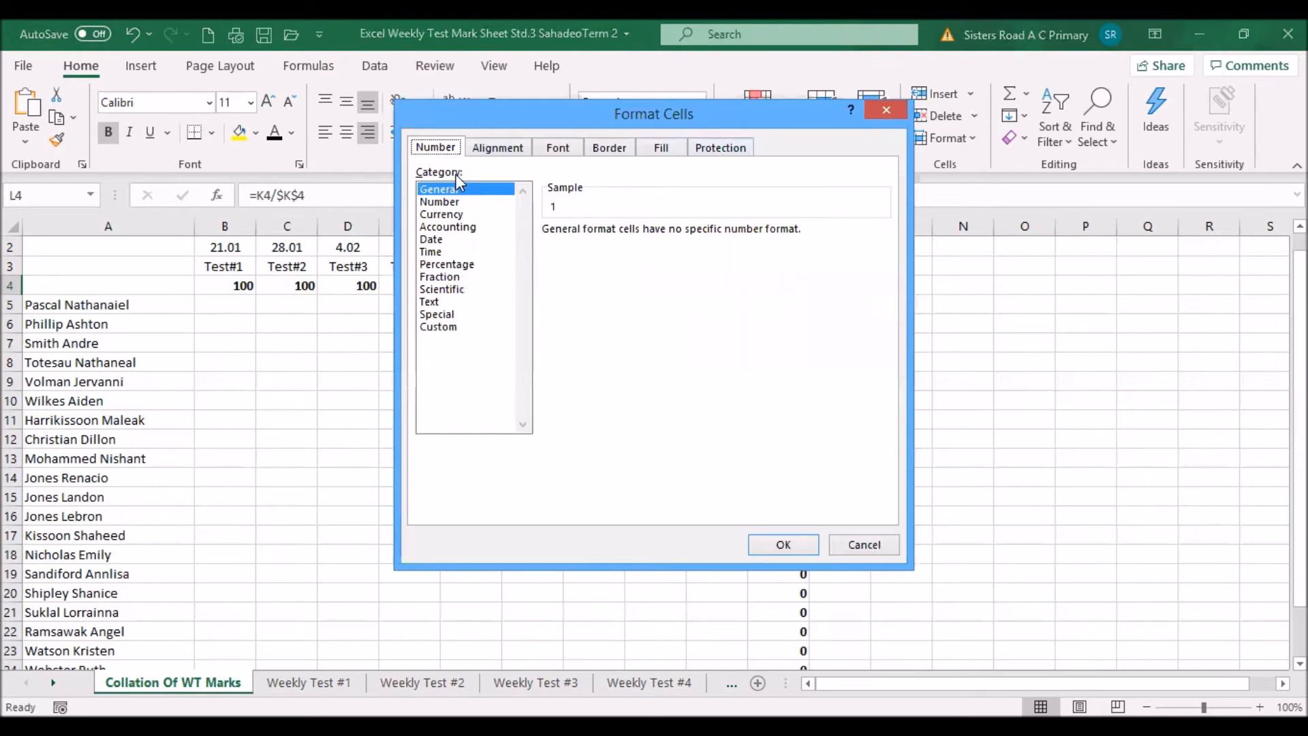
{"action": "left_click", "coordinate": [465, 266]}
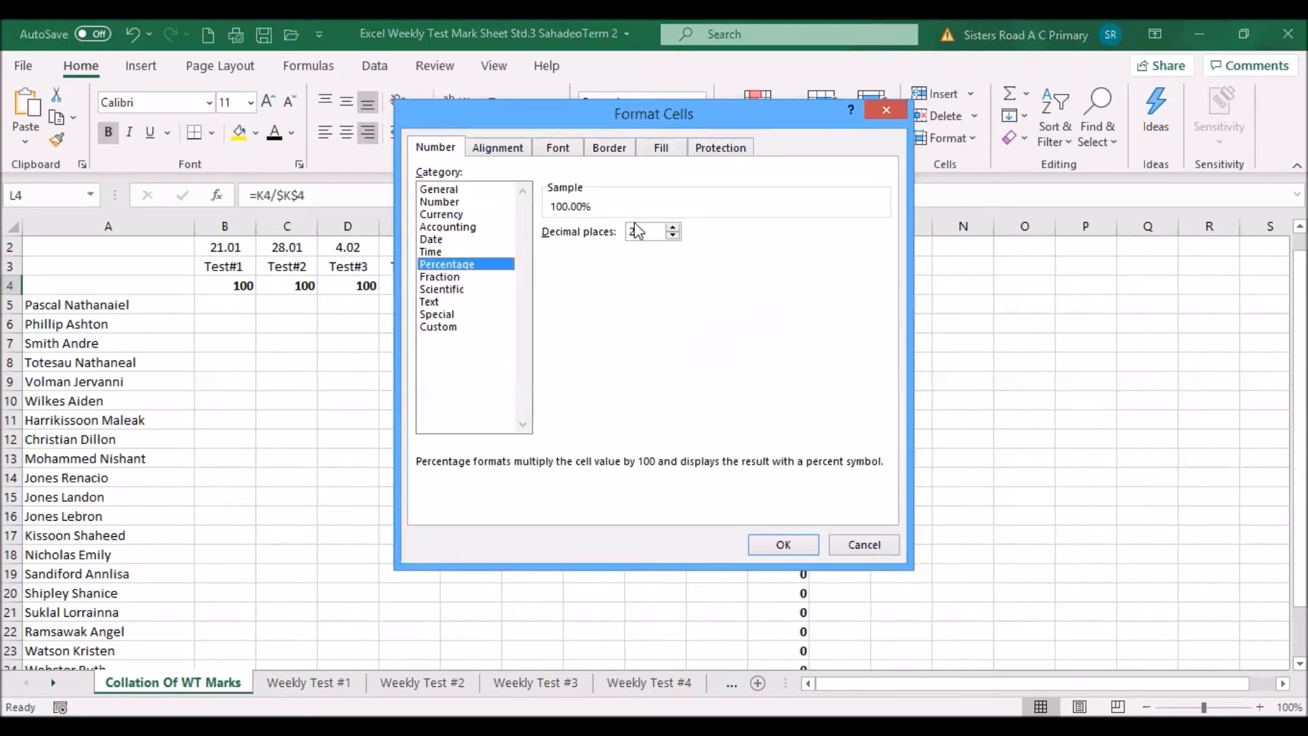
{"action": "left_click", "coordinate": [673, 235]}
{"action": "left_click", "coordinate": [672, 236]}
{"action": "left_click", "coordinate": [801, 540]}
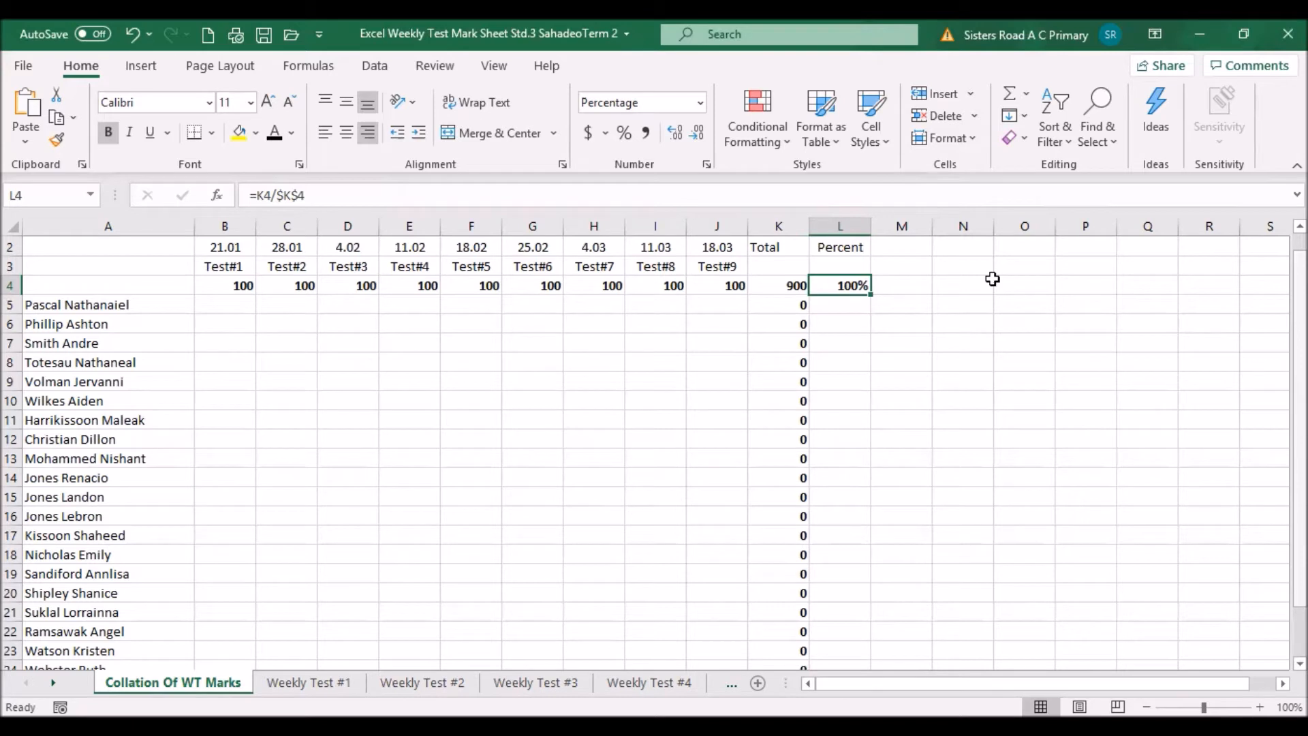
- Fill the percentage formula from L4 down the Percent column to L26
{"action": "scroll", "coordinate": [867, 280], "scroll_direction": "down", "scroll_amount": 1}
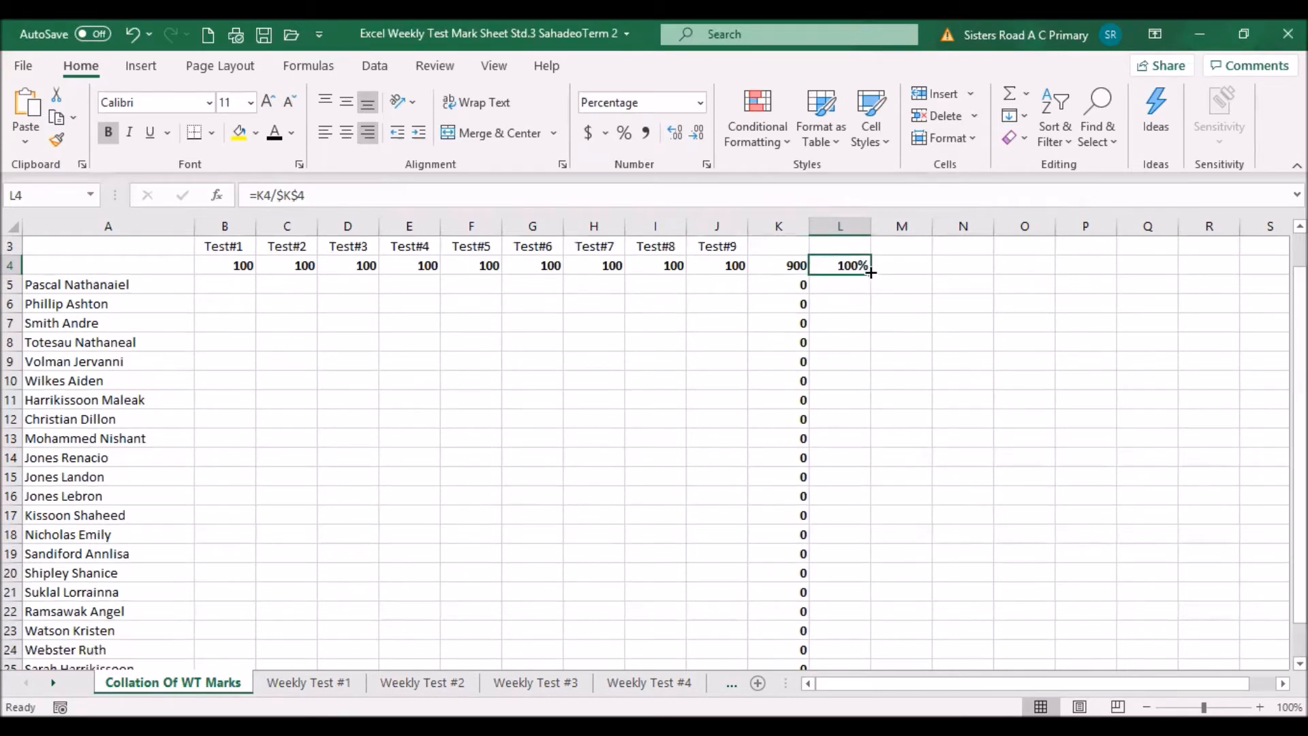
{"action": "left_click_drag", "start_coordinate": [871, 272], "coordinate": [859, 640]}
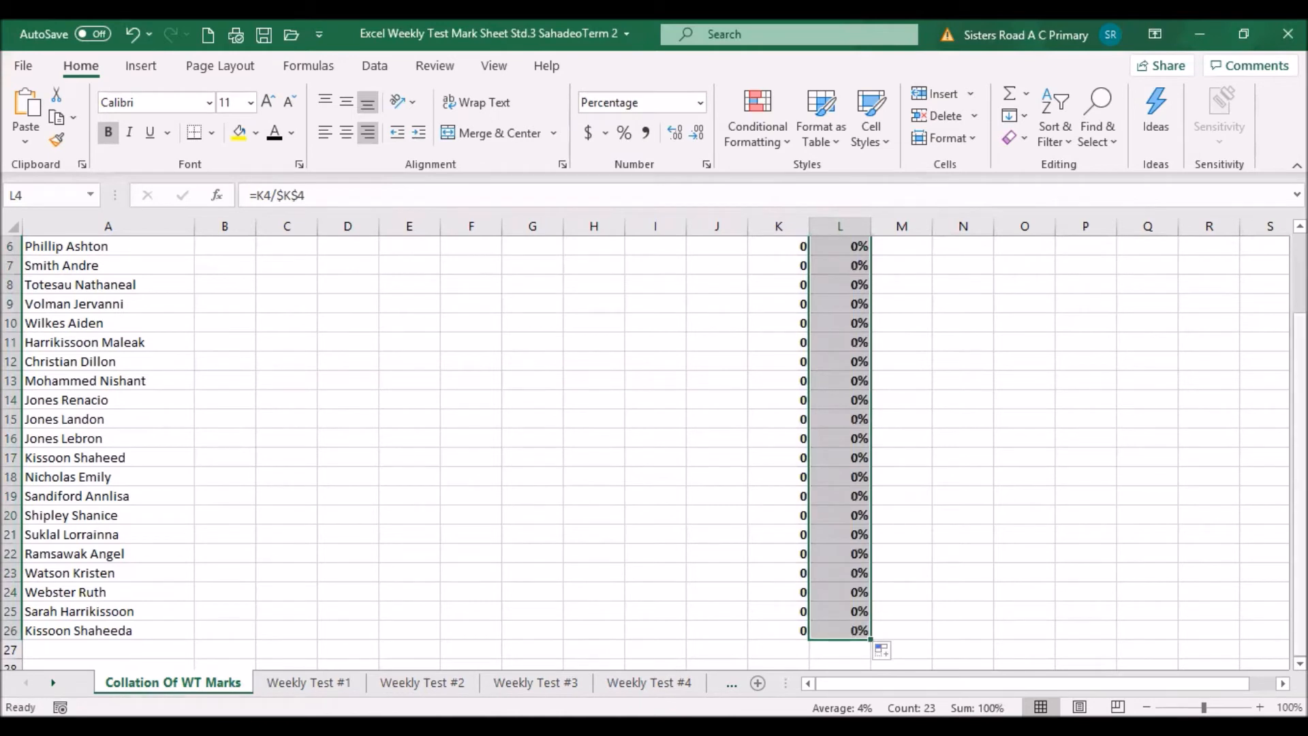
{"action": "left_click_drag", "start_coordinate": [1300, 500], "coordinate": [1299, 475]}
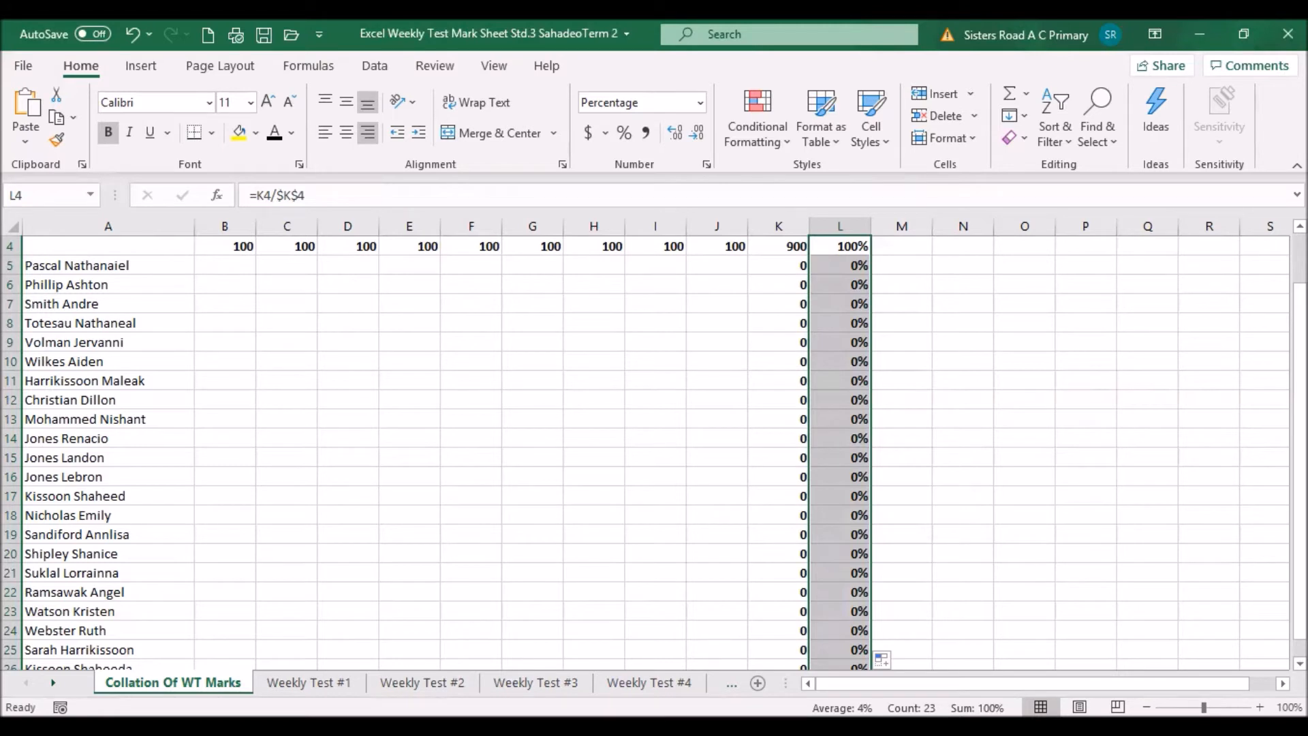
- Look through the sheets up to EOTT Term 2, checking the student list on each, and return to Weekly Test #1
{"action": "key", "text": "ctrl+Page_Down"}
{"action": "key", "text": "ctrl+Page_Down"}
{"action": "key", "text": "ctrl+Page_Down"}
{"action": "key", "text": "ctrl+Page_Down"}
{"action": "key", "text": "ctrl+Page_Down"}
{"action": "key", "text": "ctrl+Page_Down"}
{"action": "key", "text": "ctrl+Page_Down"}
{"action": "key", "text": "ctrl+Page_Down"}
{"action": "key", "text": "ctrl+Page_Down"}
{"action": "key", "text": "ctrl+shift+Page_Up"}
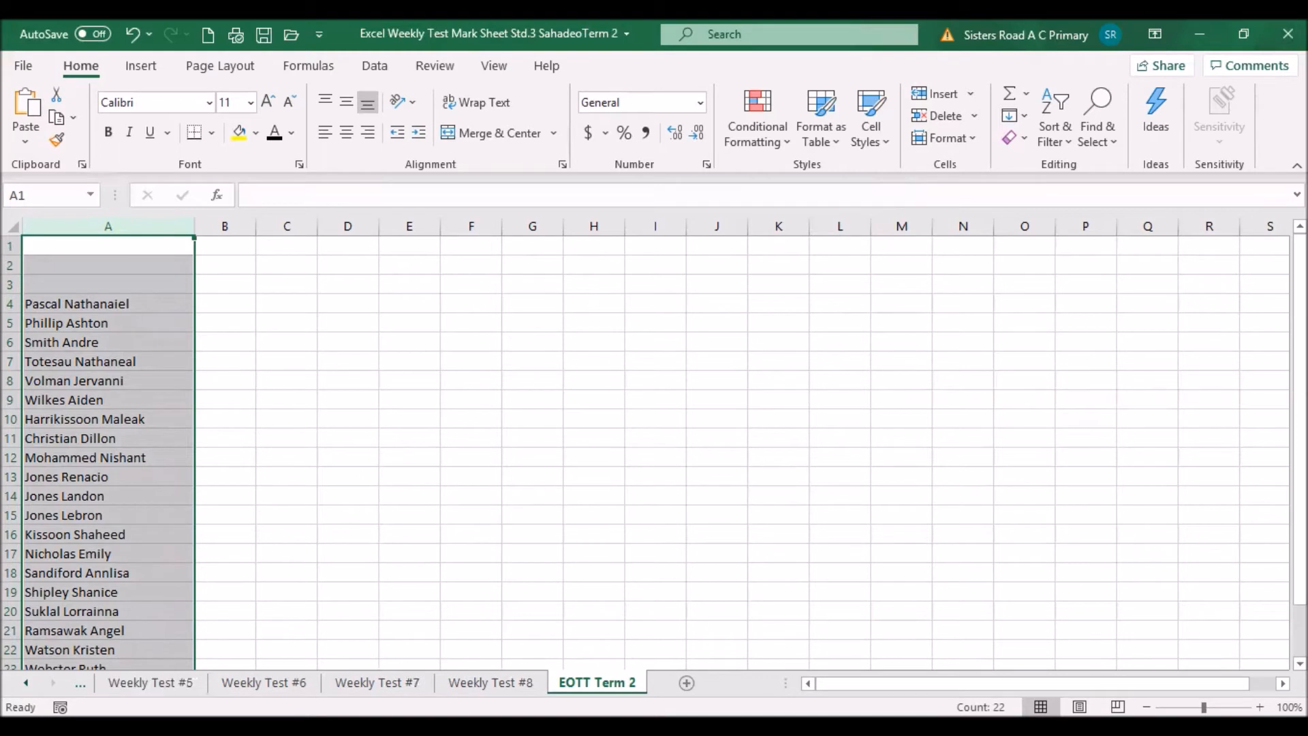
{"action": "left_click", "coordinate": [81, 684]}
{"action": "left_click", "coordinate": [81, 684]}
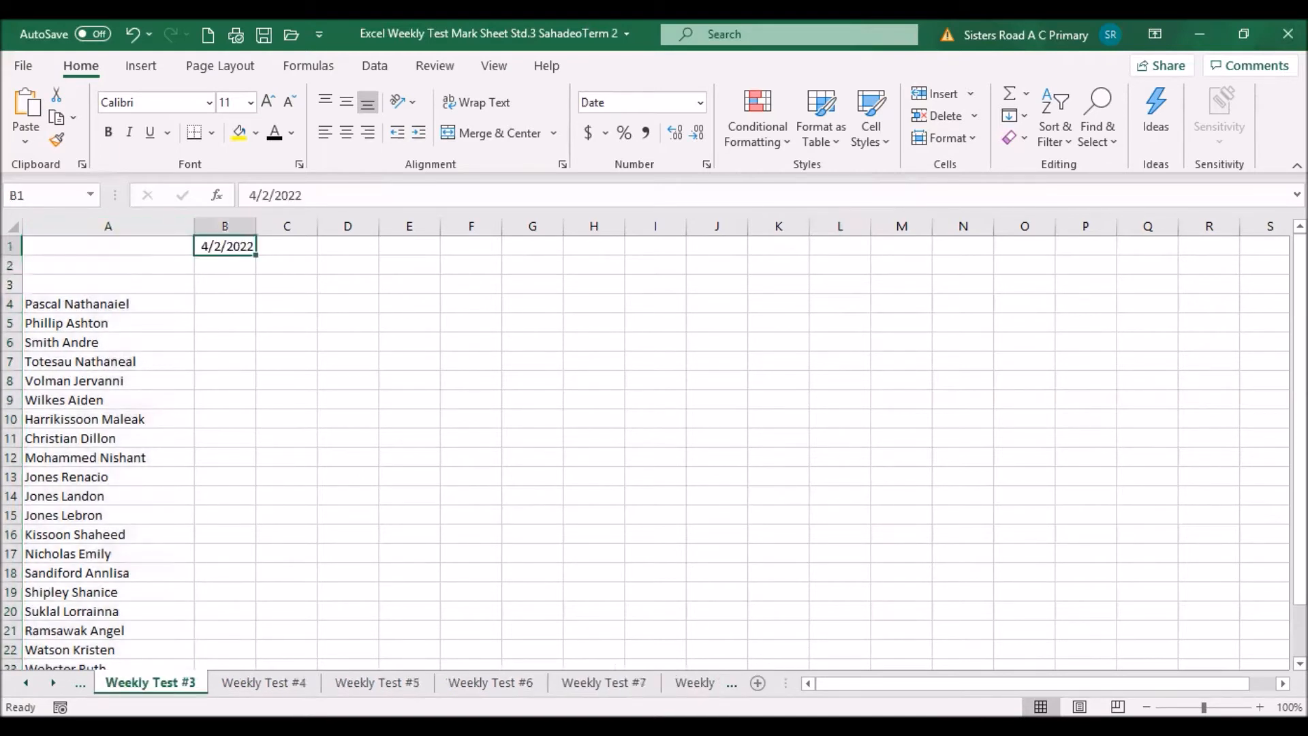
{"action": "left_click", "coordinate": [81, 683]}
{"action": "left_click", "coordinate": [80, 683]}
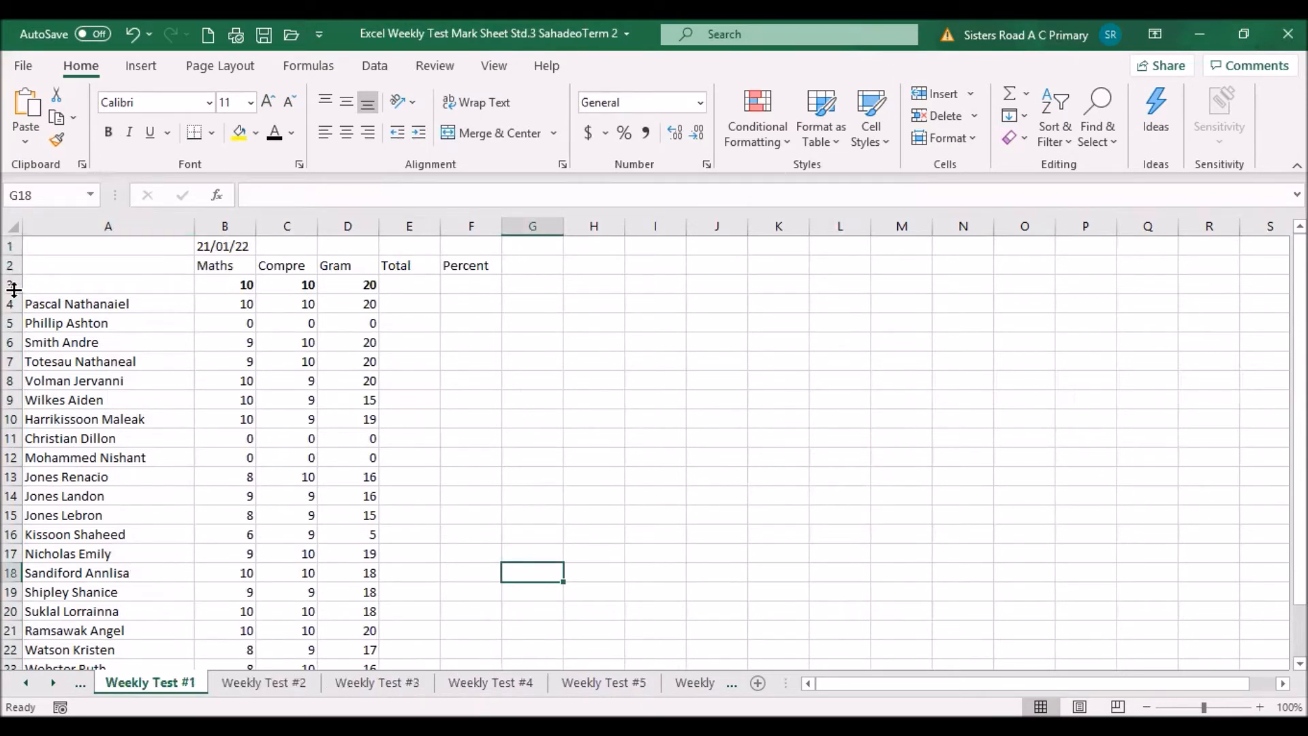
{"action": "left_click", "coordinate": [64, 225]}
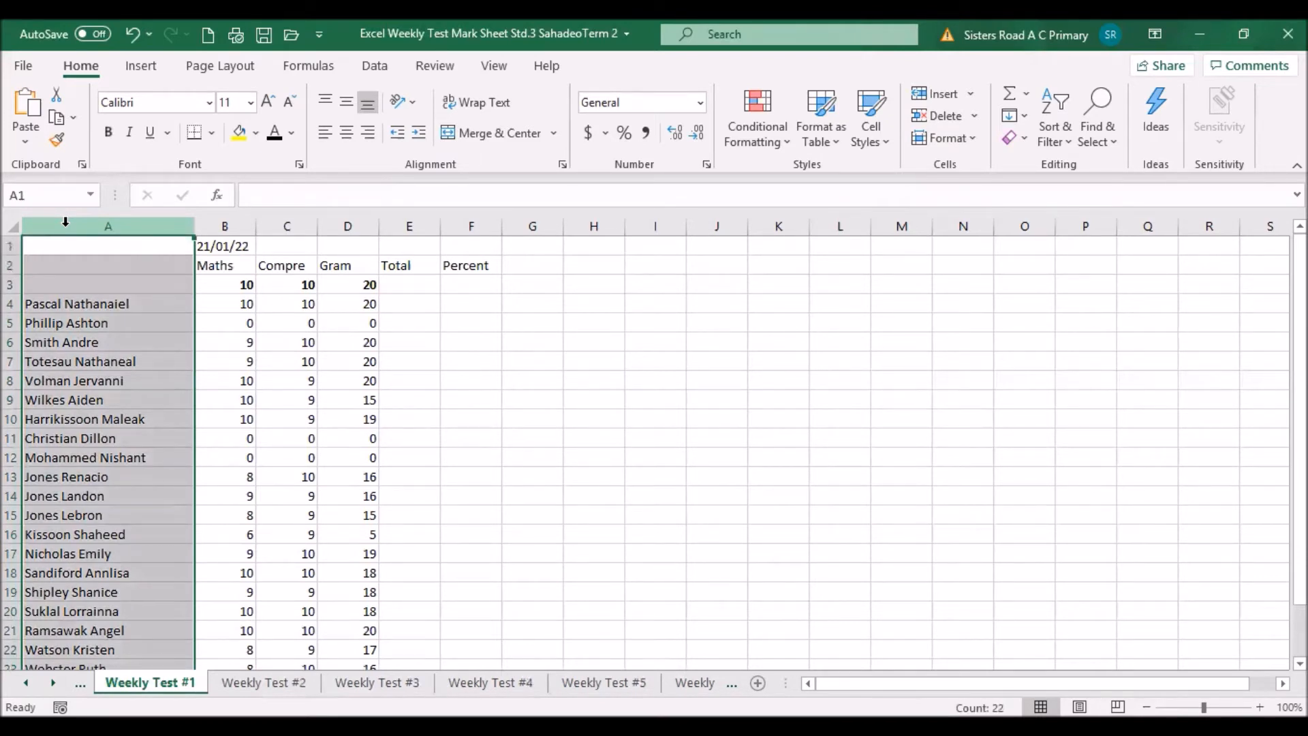
{"action": "key", "text": "ctrl+c"}
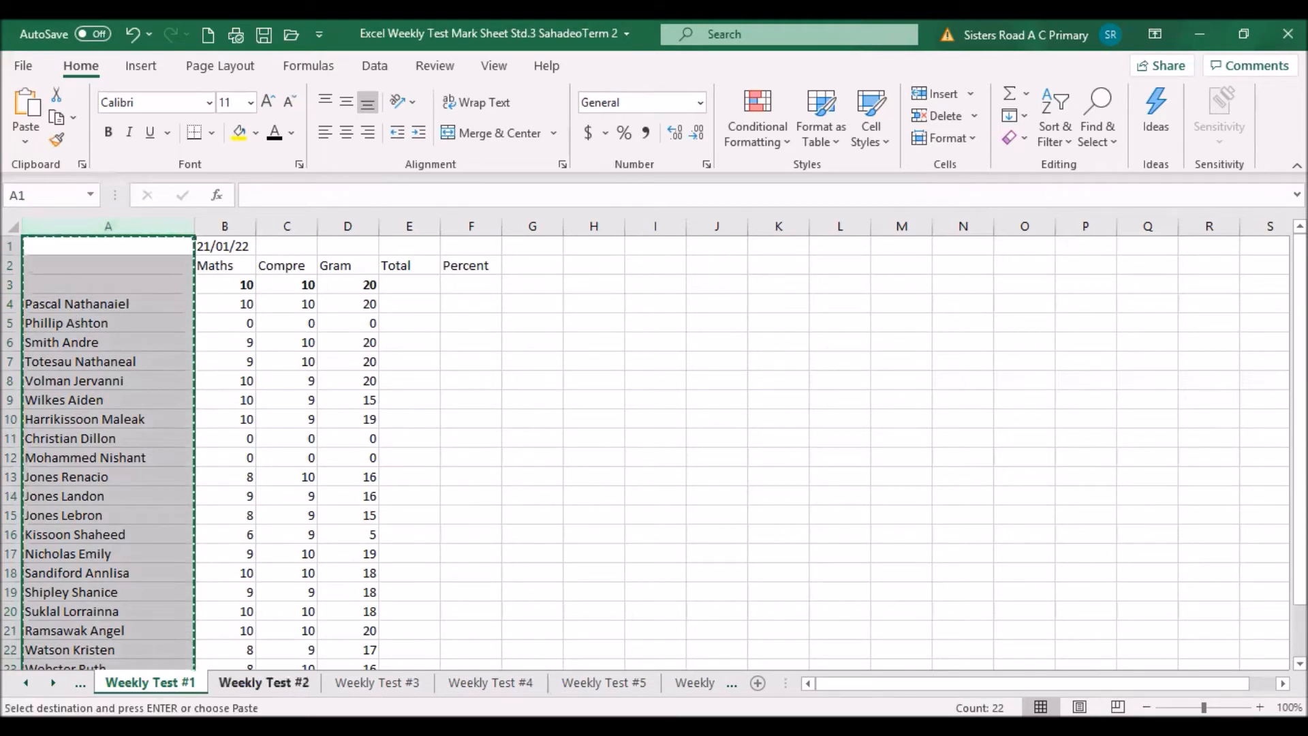
{"action": "left_click", "coordinate": [263, 682]}
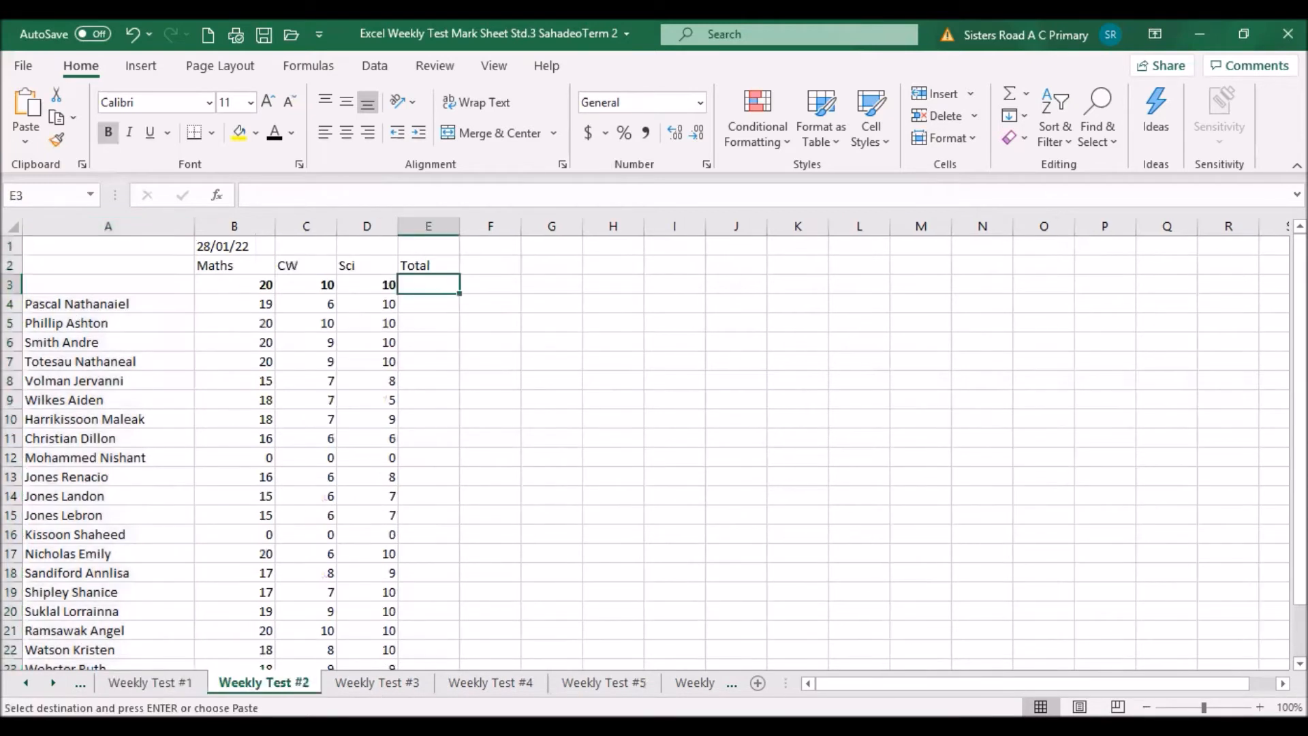
{"action": "left_click", "coordinate": [108, 227]}
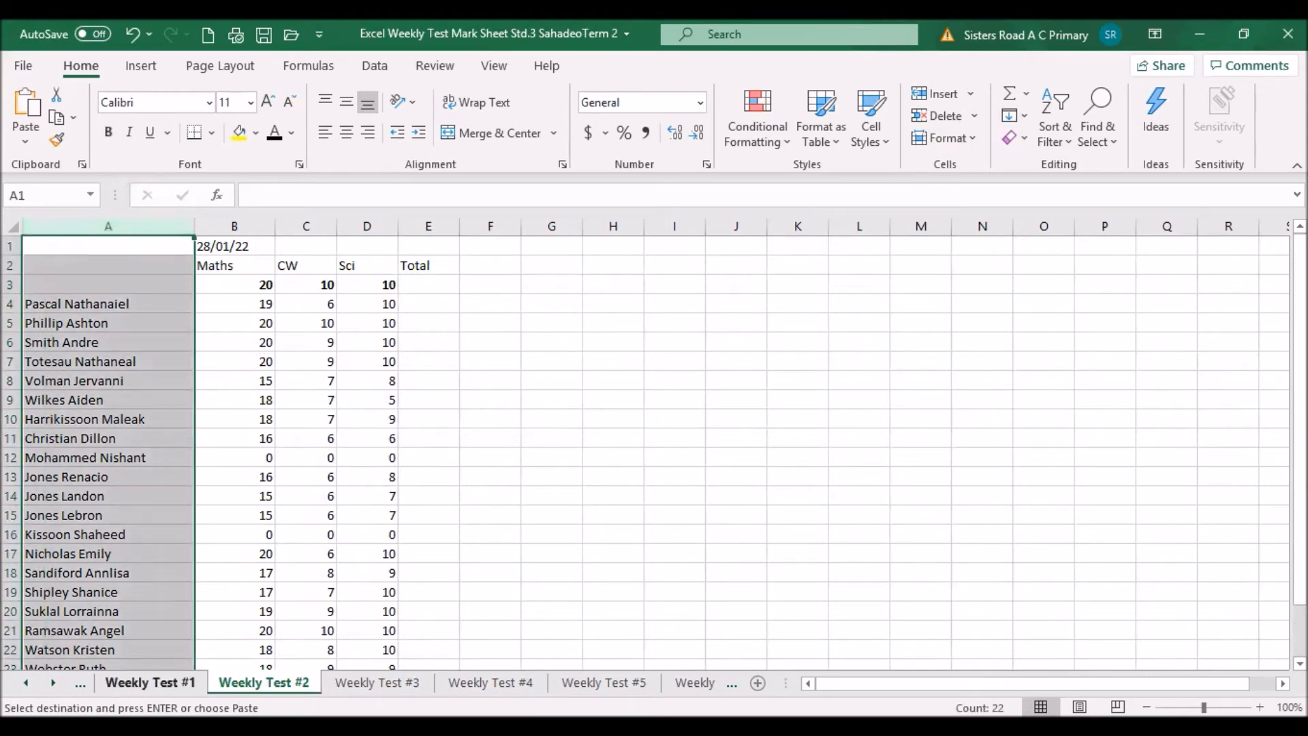
{"action": "left_click", "coordinate": [150, 682]}
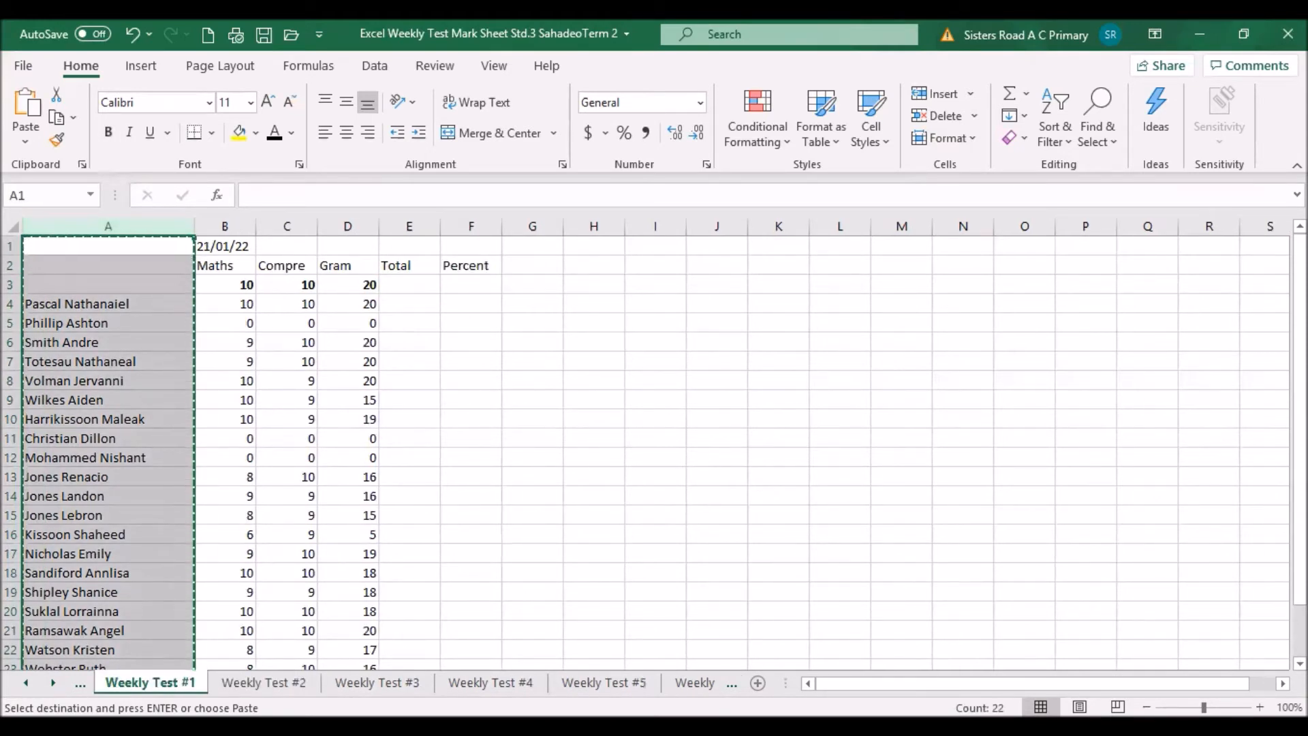
{"action": "key", "text": "Escape"}
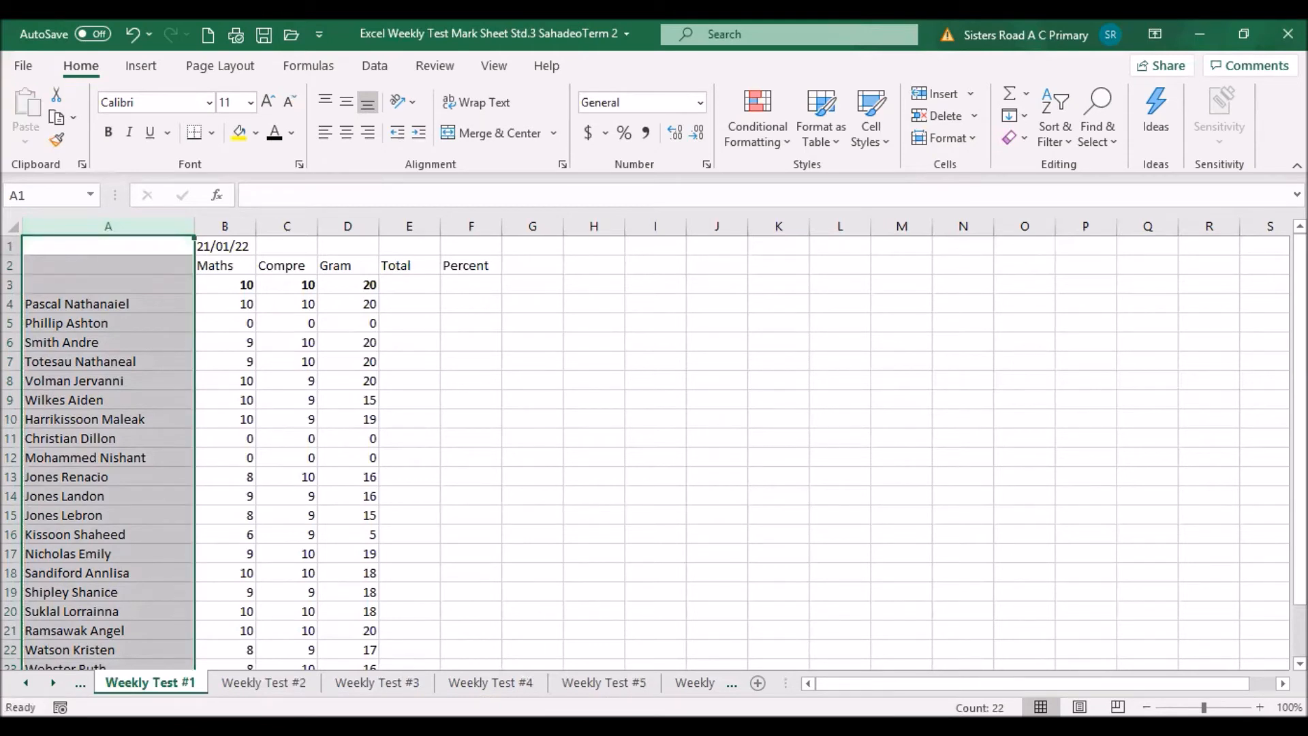
- On Weekly Test #1, enter =SUM(B3:D3) in E3 under Total and fill it down to E25
{"action": "left_click", "coordinate": [390, 287]}
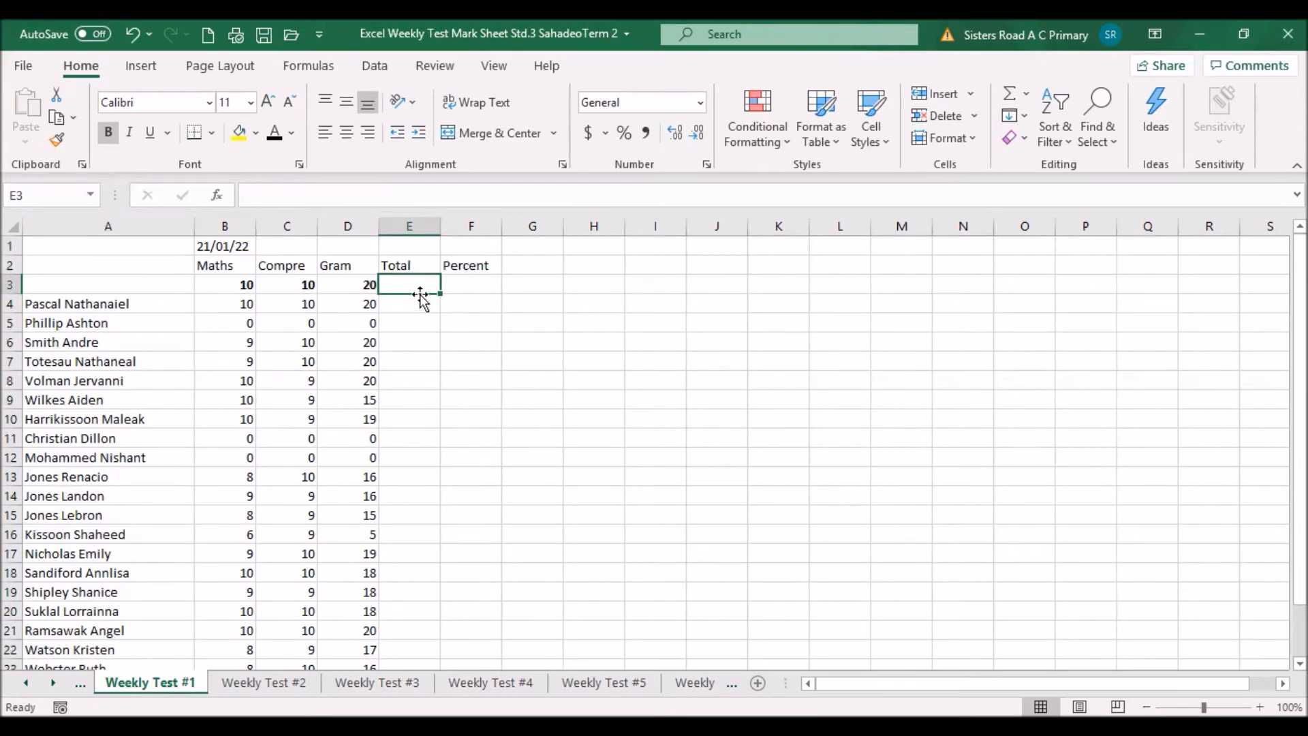
{"action": "left_click_drag", "start_coordinate": [1300, 399], "coordinate": [1299, 413]}
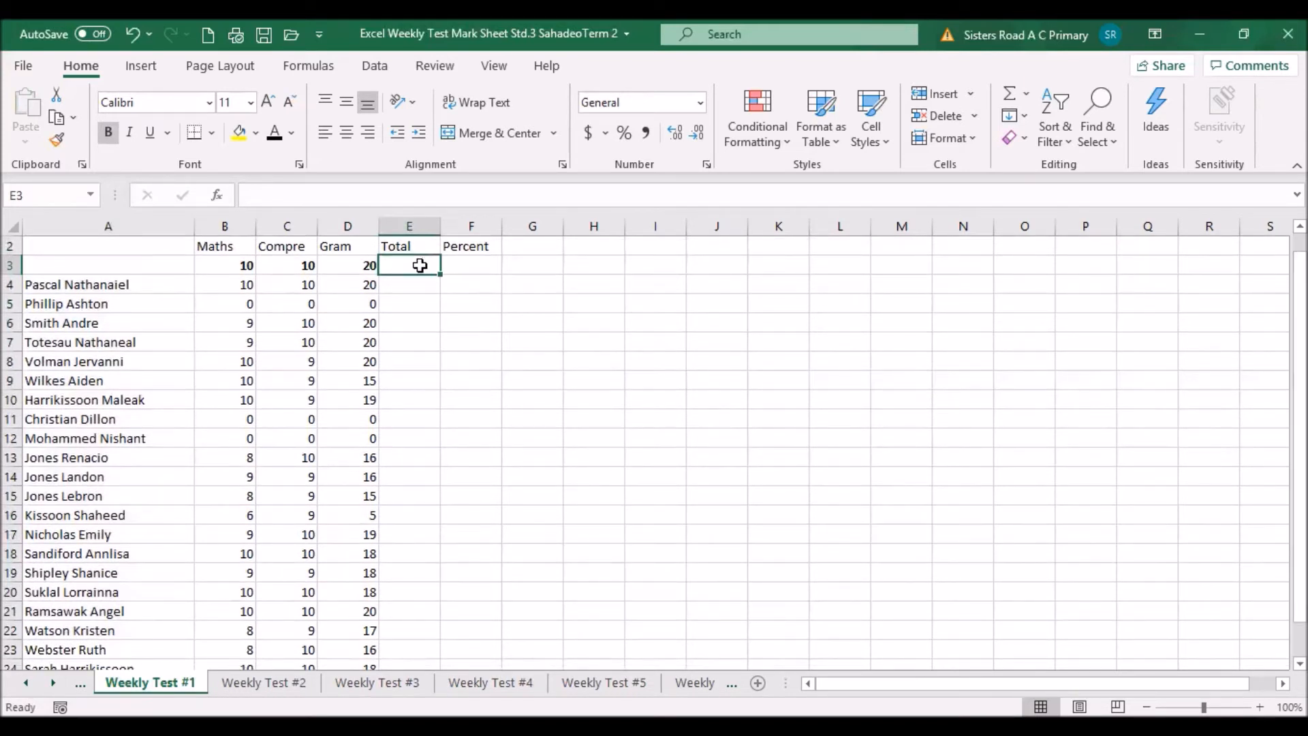
{"action": "left_click", "coordinate": [1007, 93]}
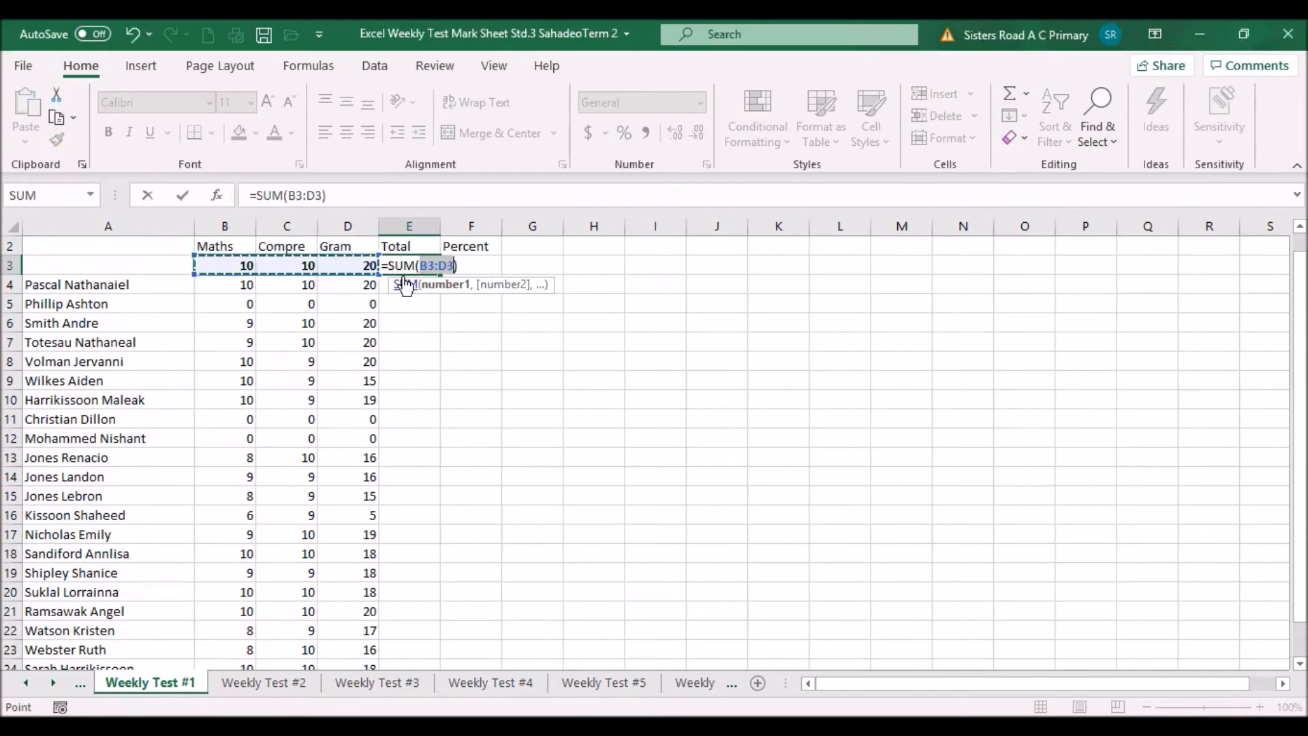
{"action": "key", "text": "Return"}
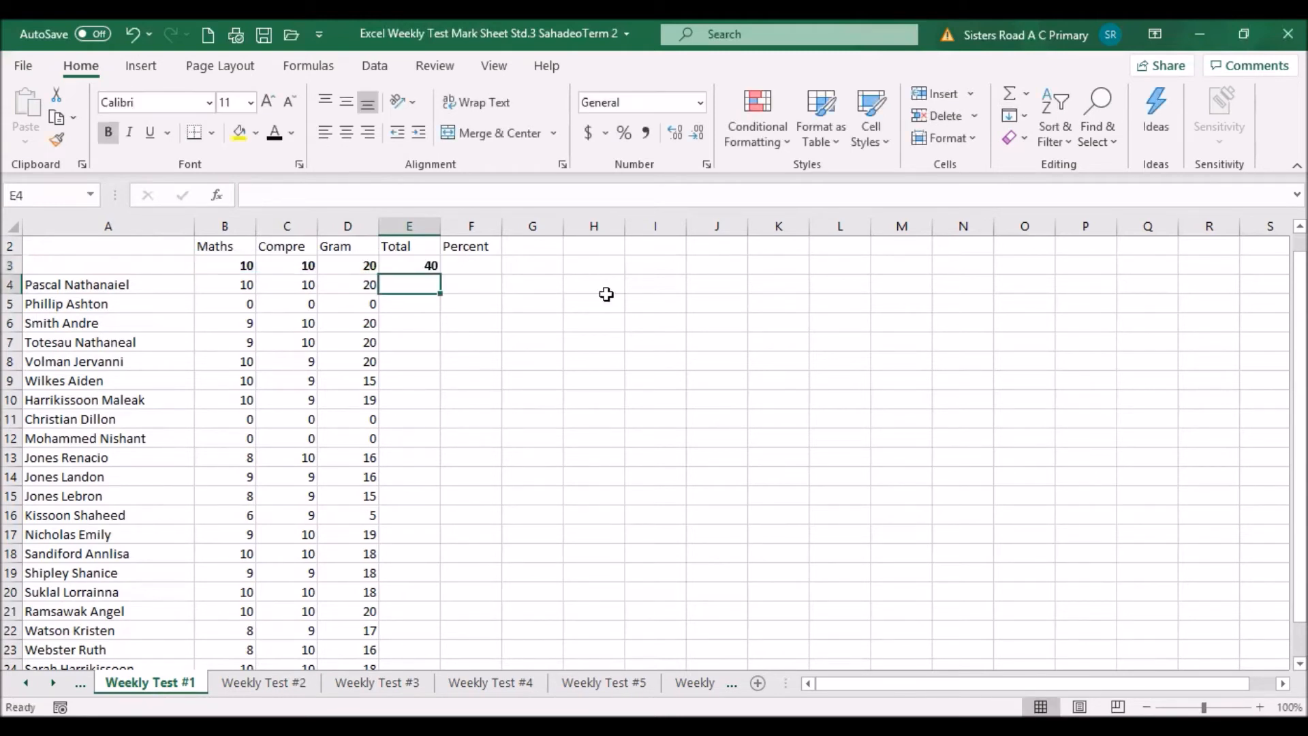
{"action": "left_click", "coordinate": [426, 267]}
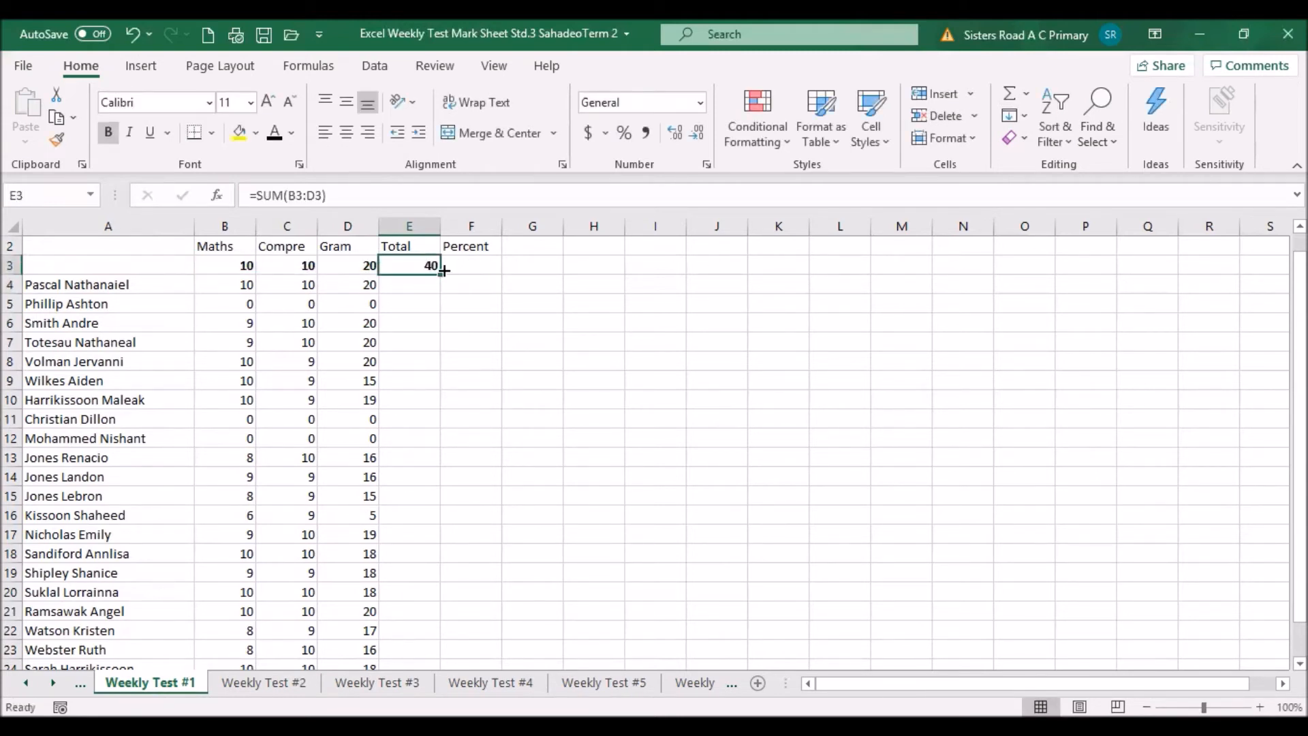
{"action": "left_click_drag", "start_coordinate": [440, 274], "coordinate": [419, 643]}
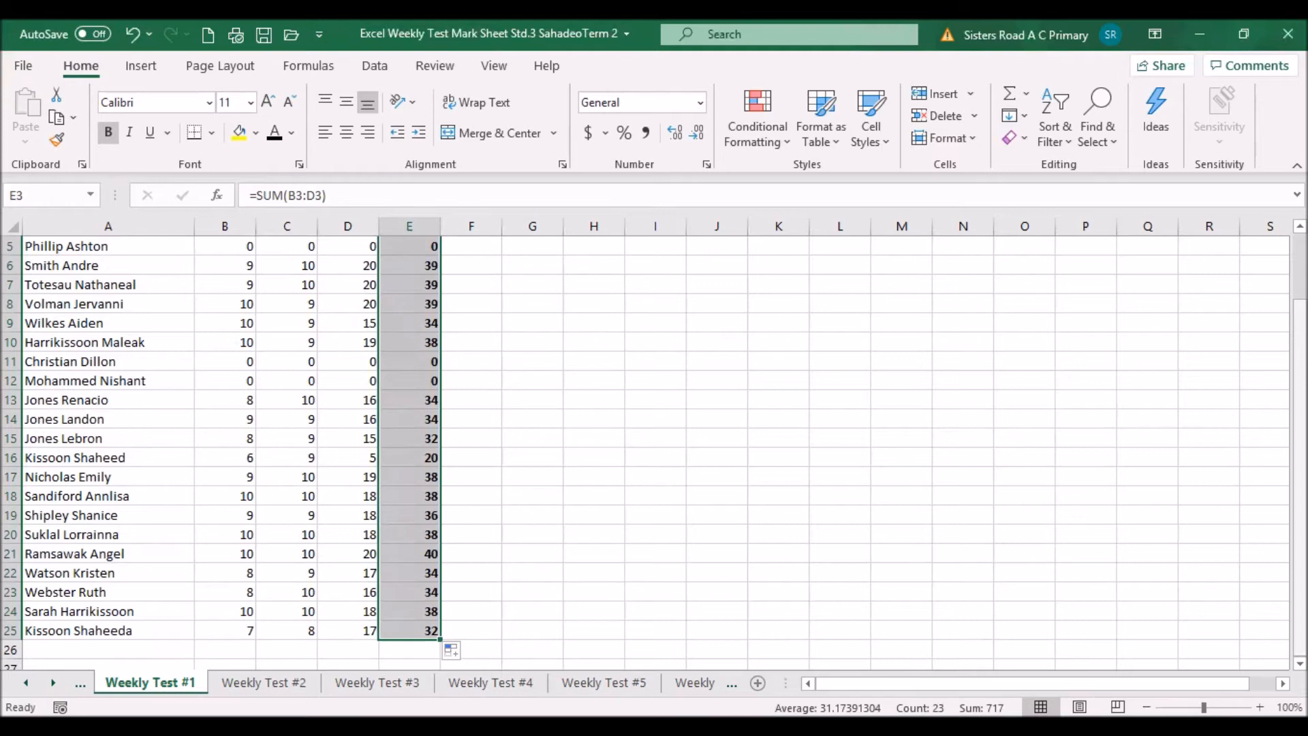
- Enter the formula =e4/$e$4 in F3 under the Percent heading of Weekly Test #1
{"action": "scroll", "coordinate": [648, 443], "scroll_direction": "up", "scroll_amount": 1}
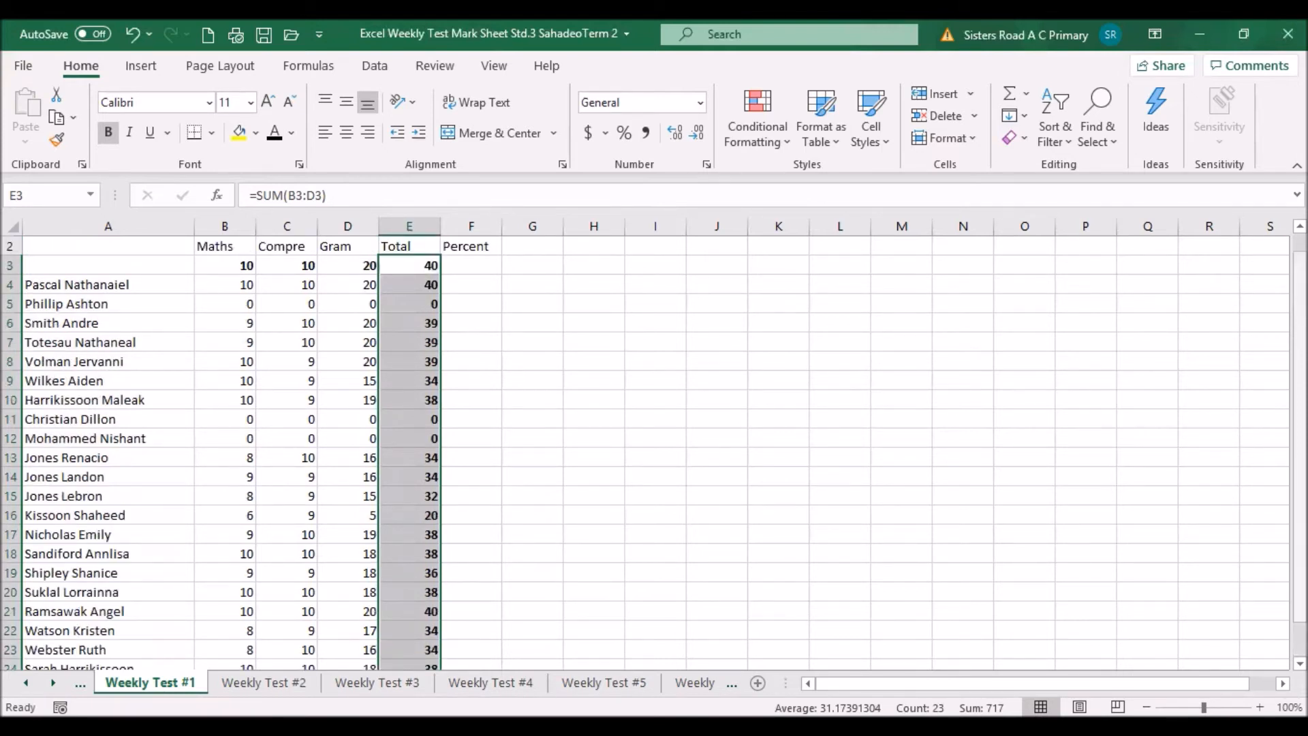
{"action": "left_click", "coordinate": [474, 269]}
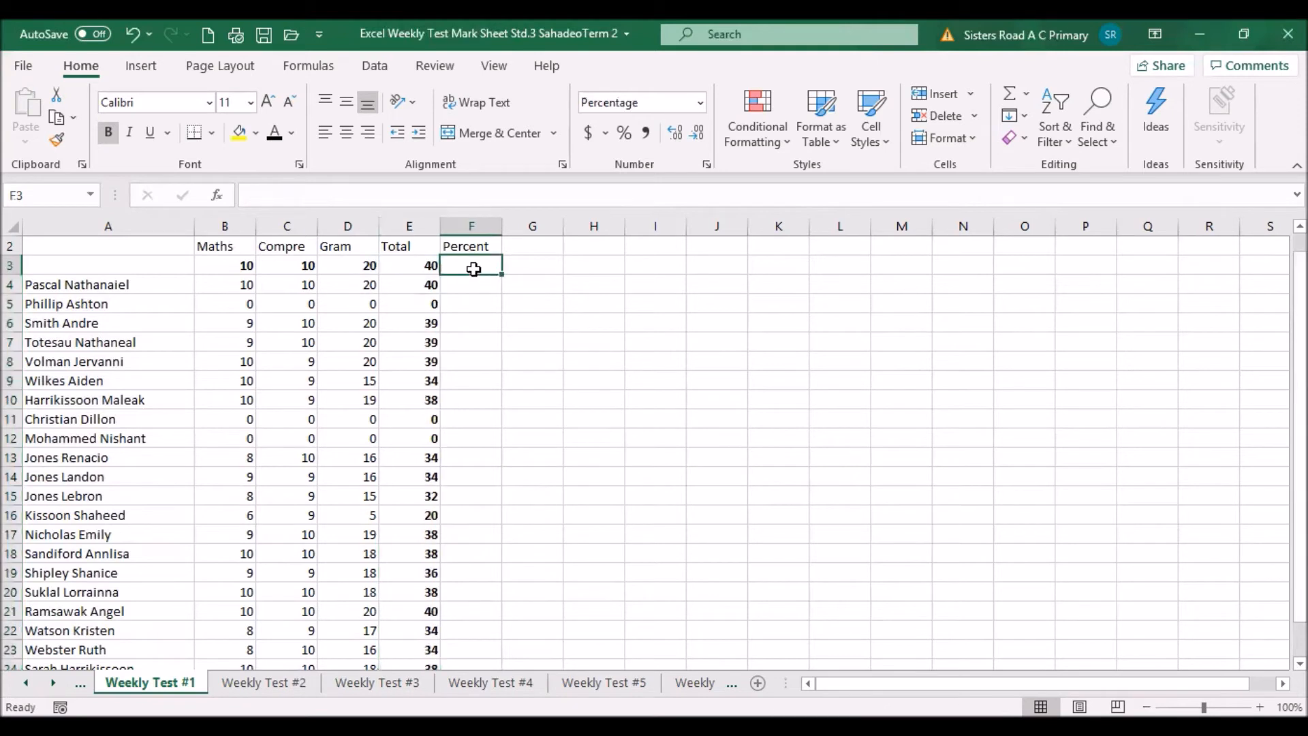
{"action": "left_click", "coordinate": [487, 194]}
{"action": "type", "text": "="}
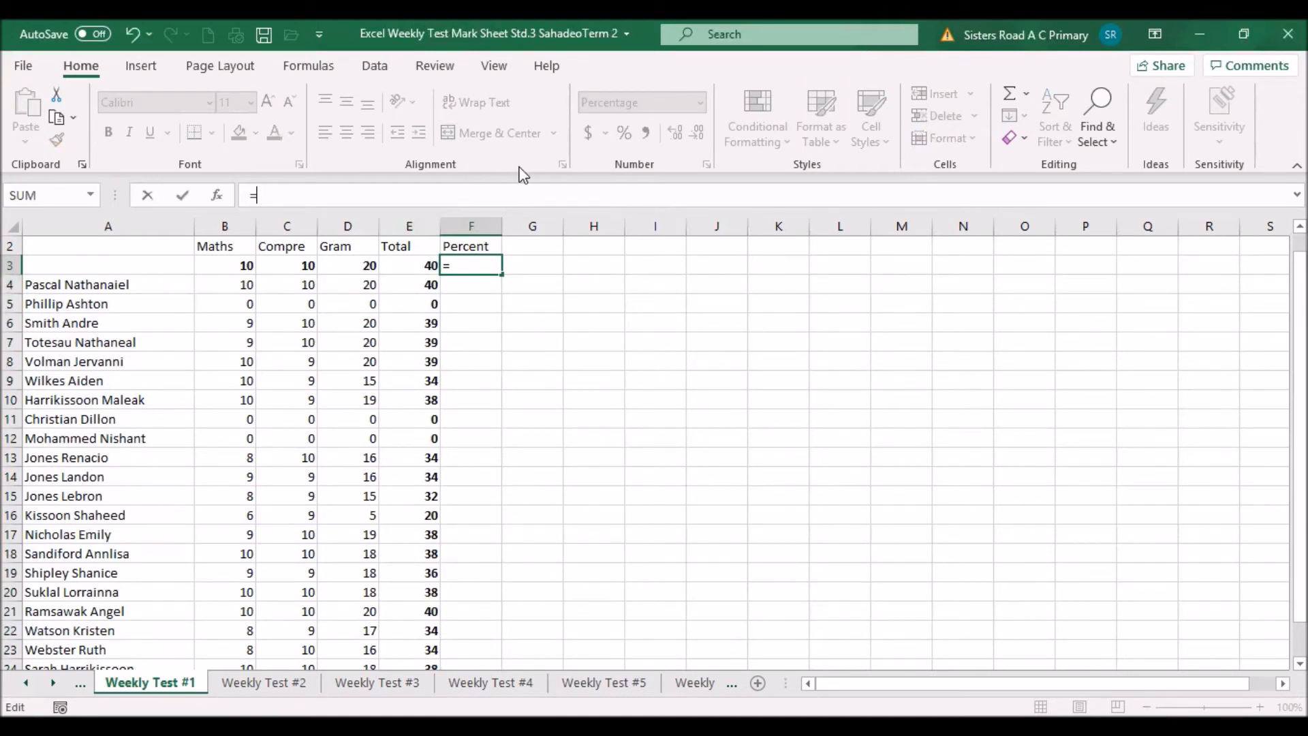
{"action": "type", "text": "e4/"}
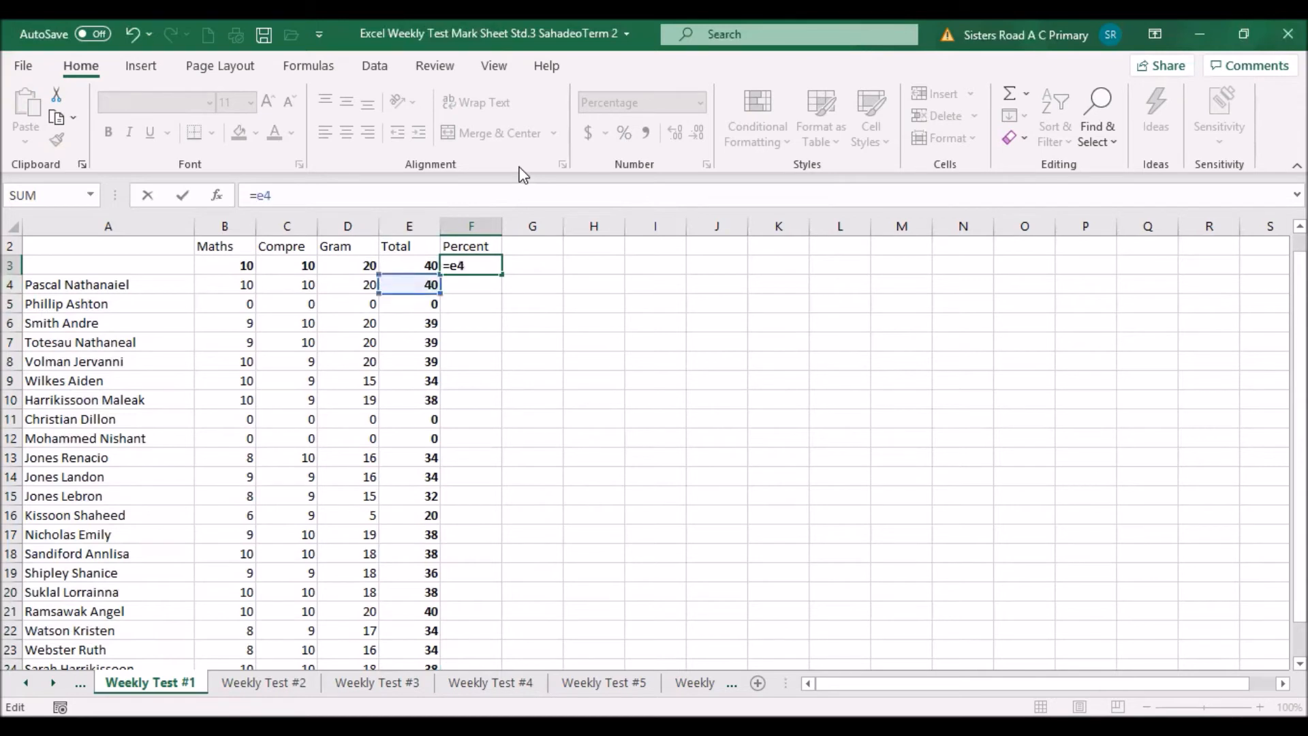
{"action": "type", "text": "$e$4"}
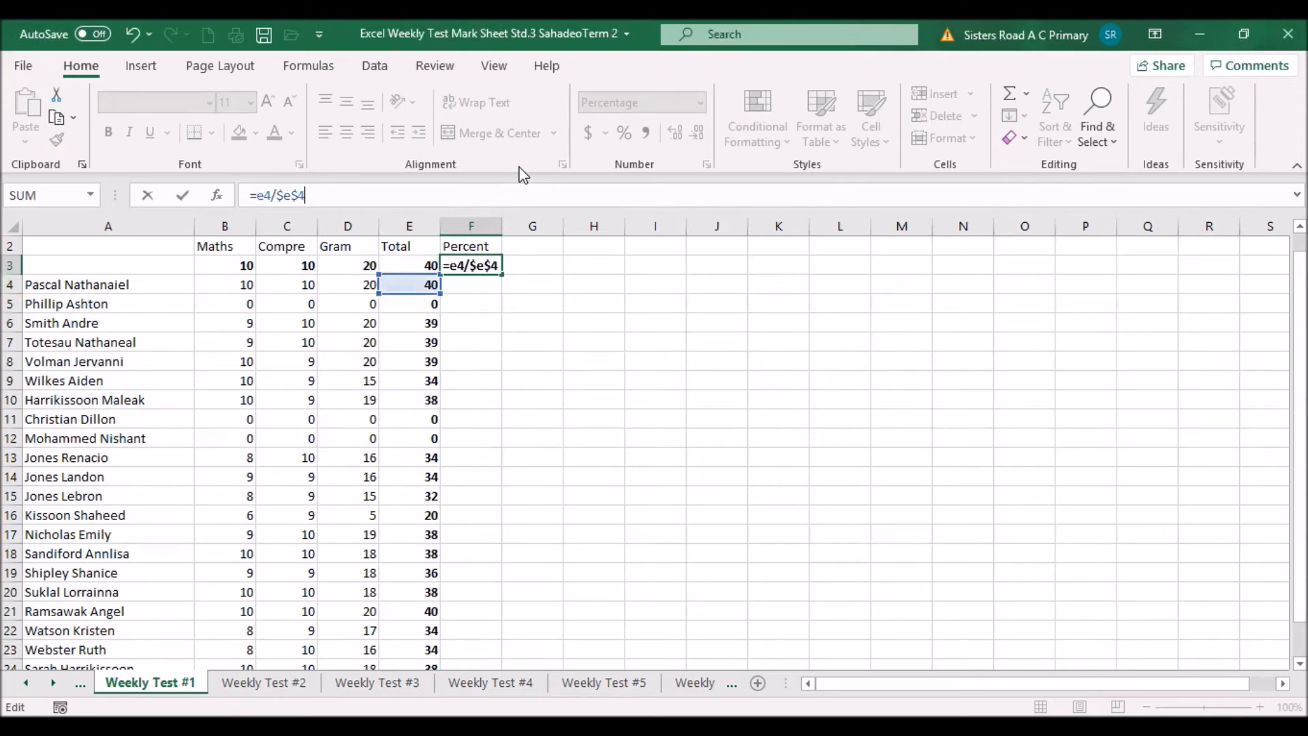
{"action": "key", "text": "Return"}
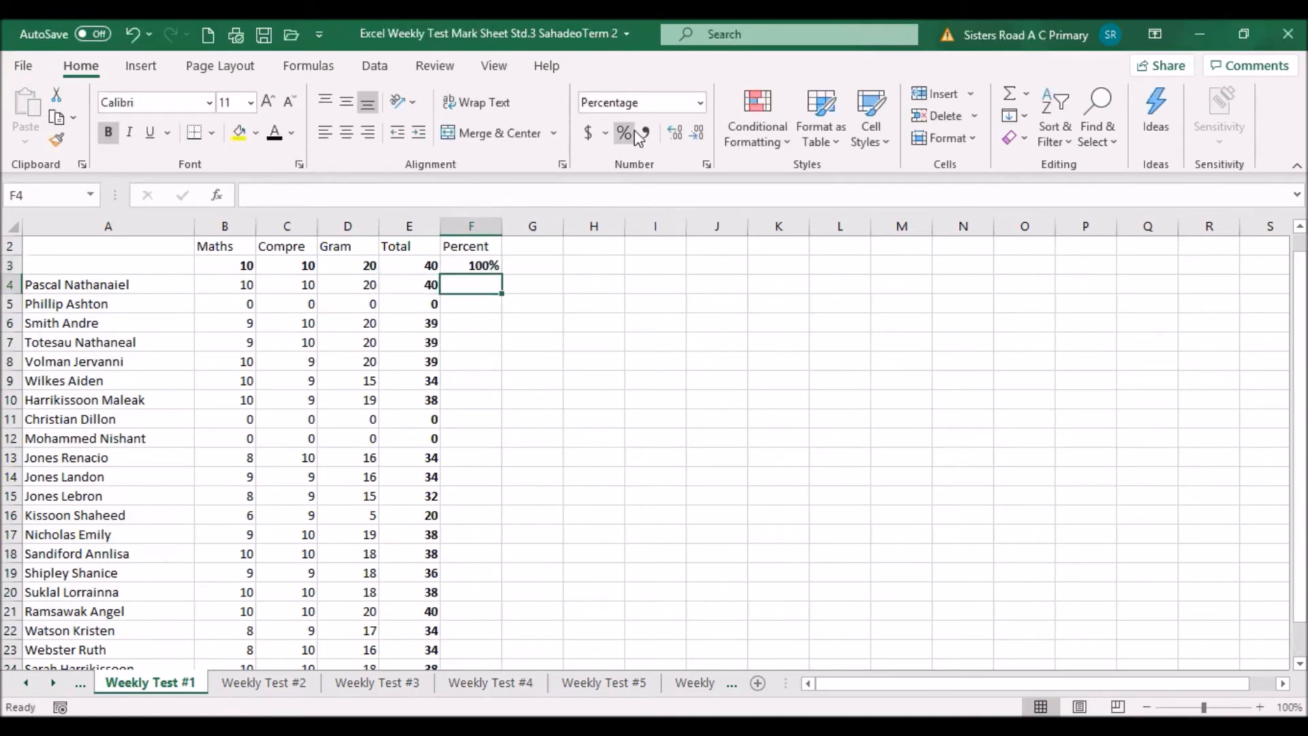
- Fill the percentage formula from F3 down the Percent column to F25
{"action": "left_click", "coordinate": [488, 266]}
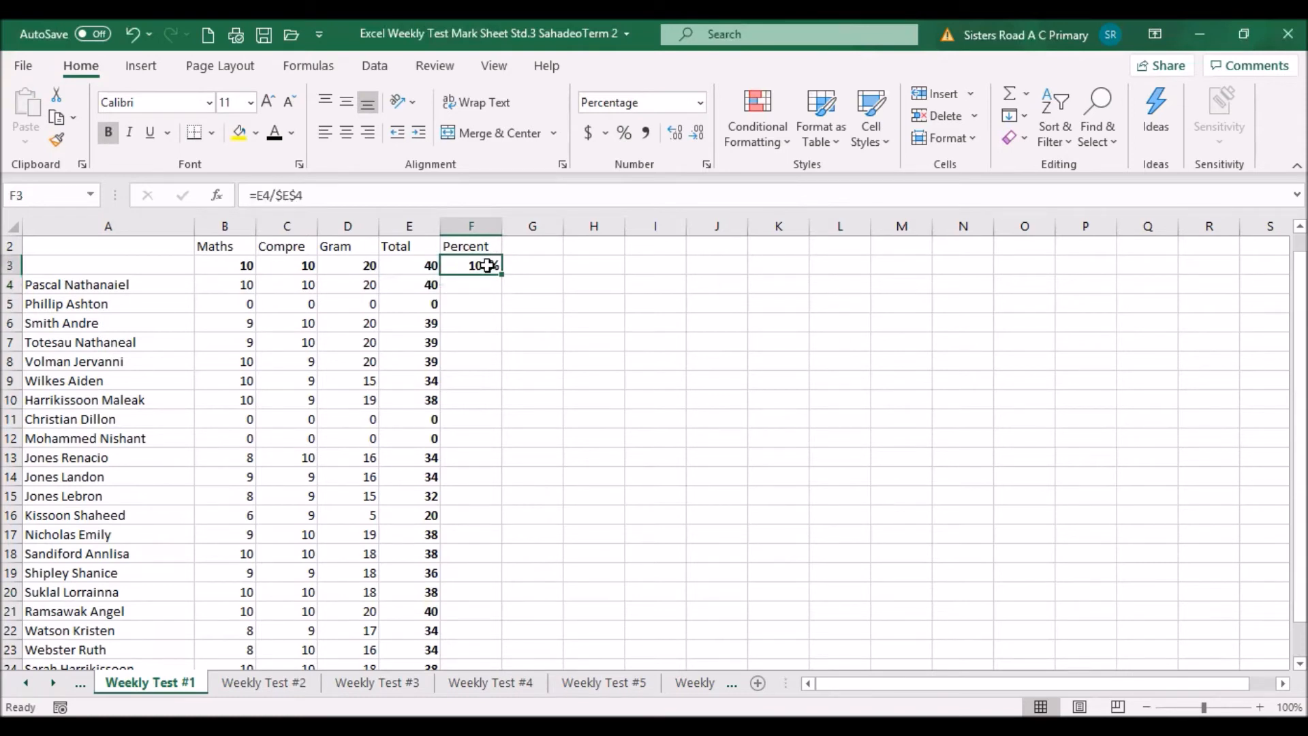
{"action": "left_click_drag", "start_coordinate": [502, 276], "coordinate": [481, 632]}
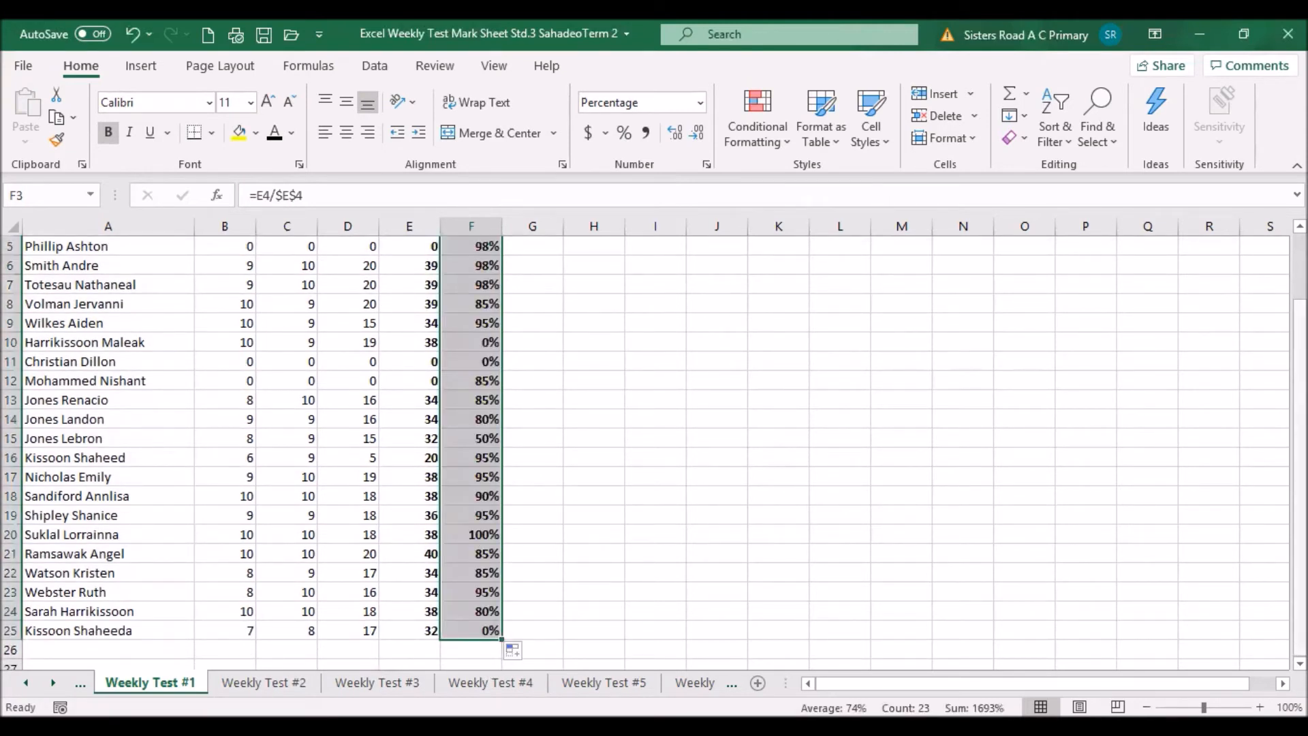
{"action": "left_click", "coordinate": [788, 514]}
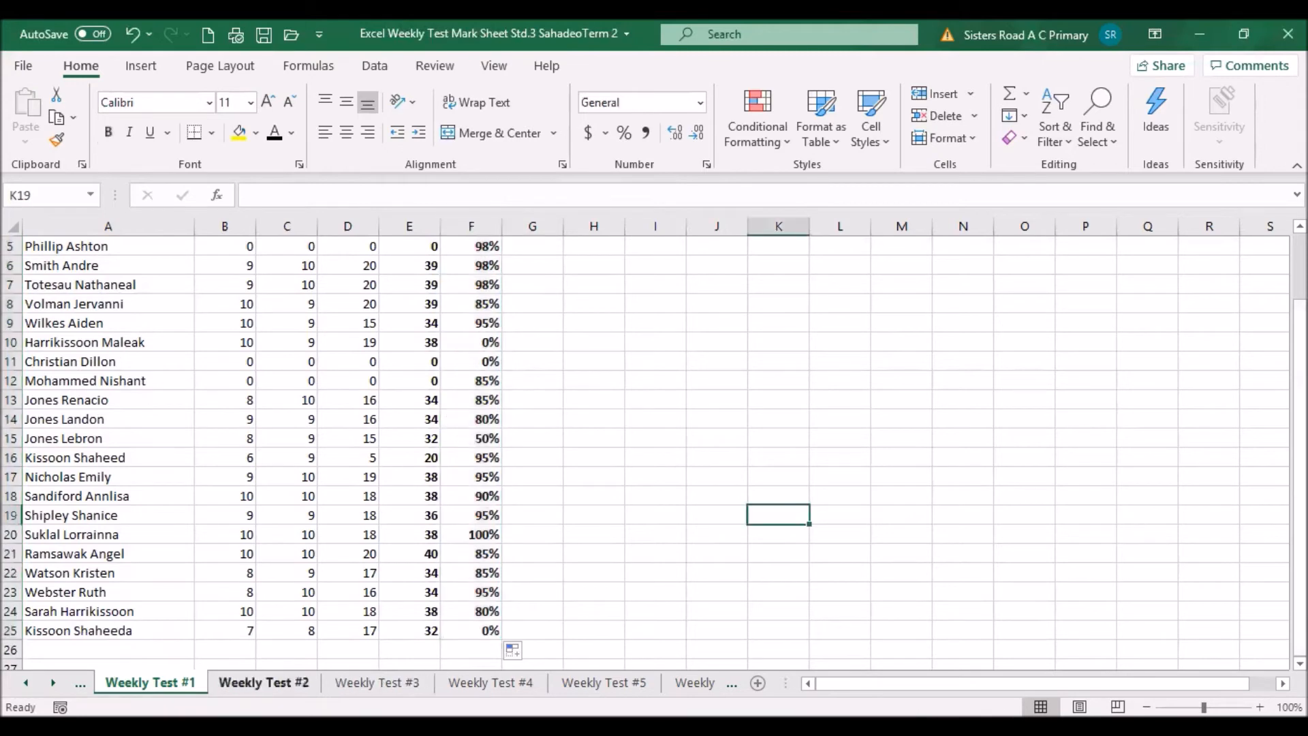
- On Weekly Test #2, enter =SUM(B3:D3) in E3 under Total and fill it down to E25
{"action": "left_click", "coordinate": [264, 682]}
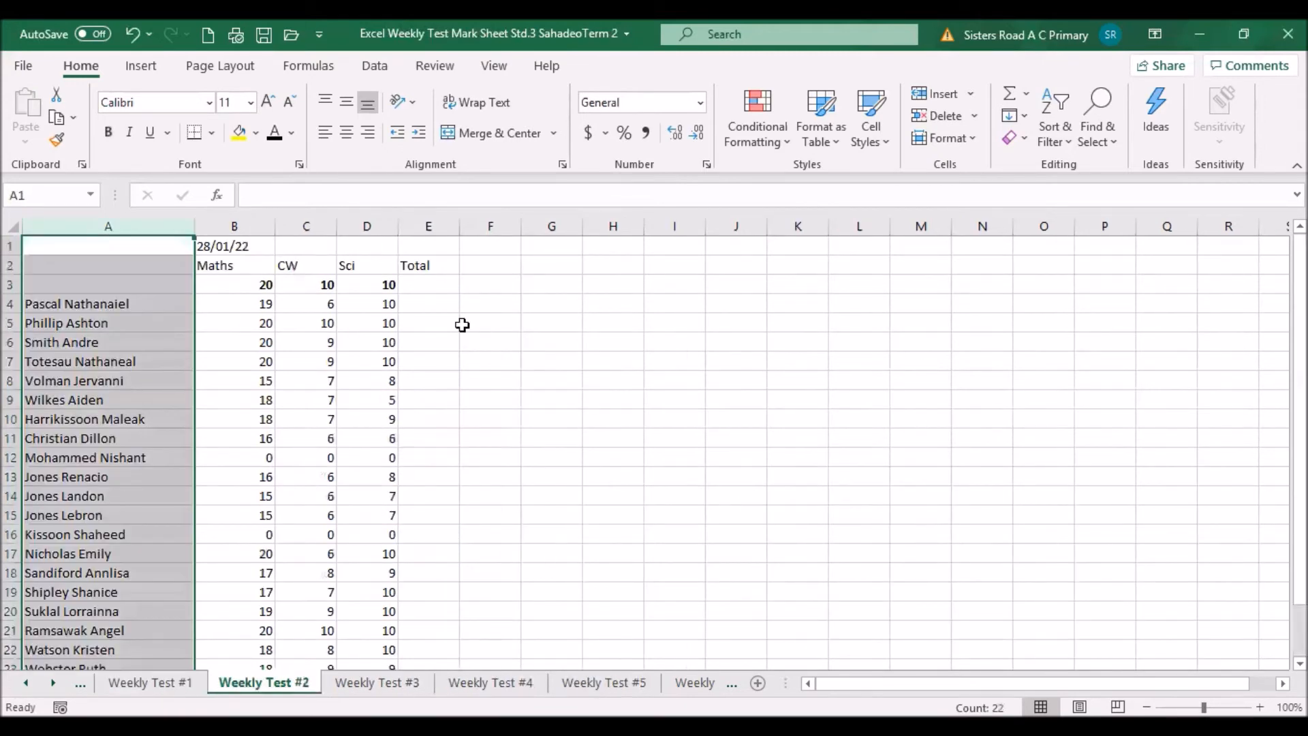
{"action": "left_click", "coordinate": [430, 283]}
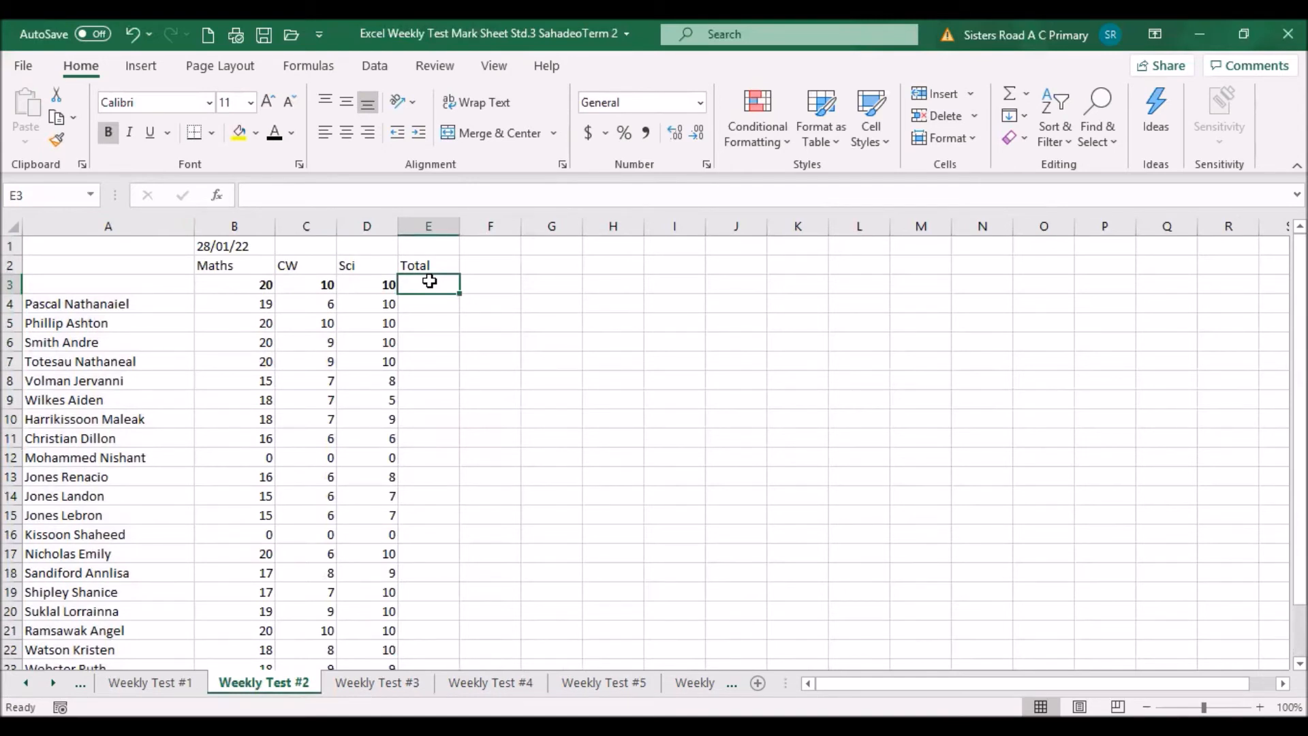
{"action": "left_click", "coordinate": [1009, 92]}
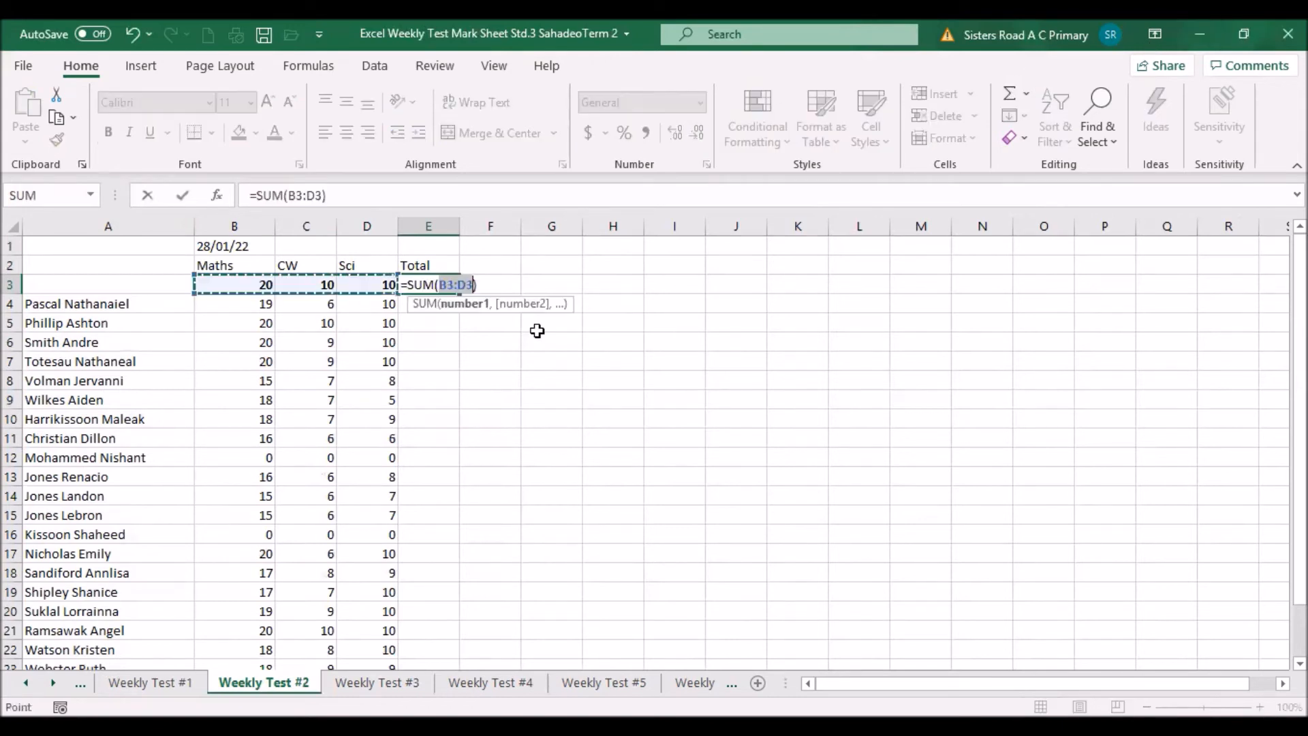
{"action": "key", "text": "Return"}
{"action": "left_click", "coordinate": [444, 284]}
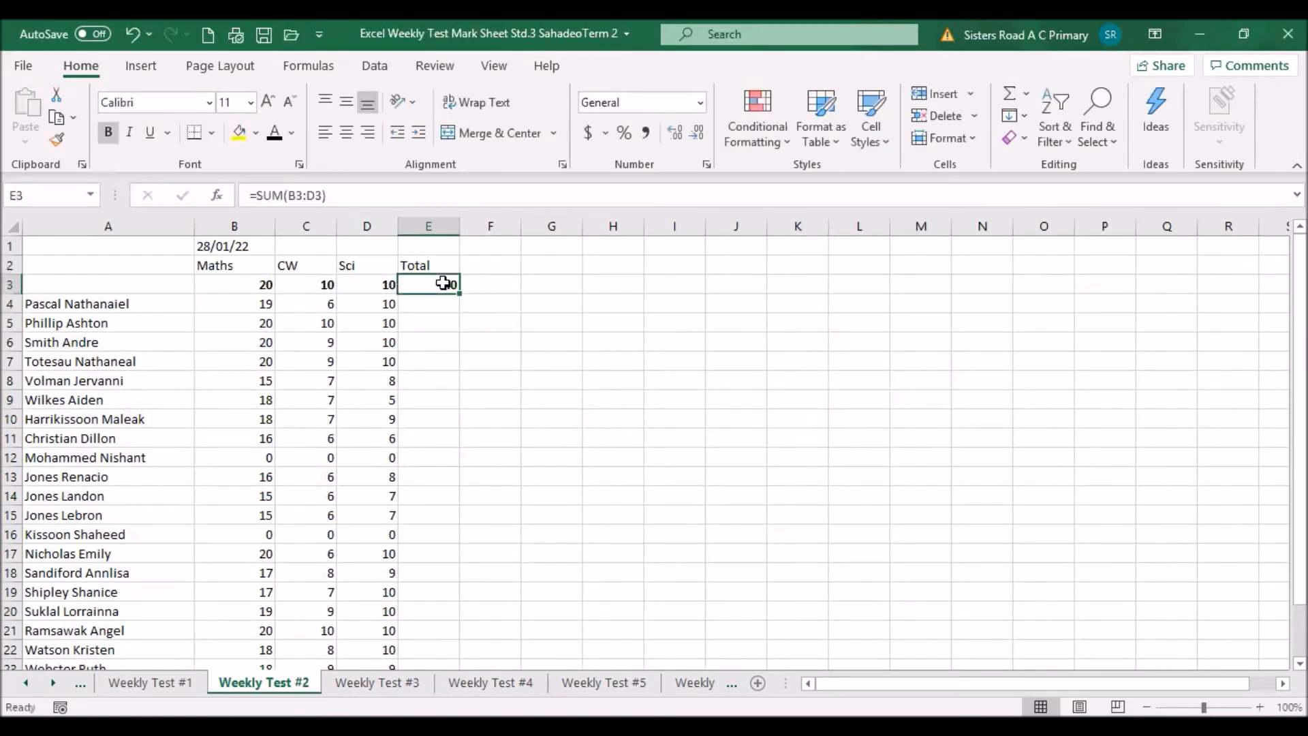
{"action": "left_click_drag", "start_coordinate": [457, 292], "coordinate": [444, 642]}
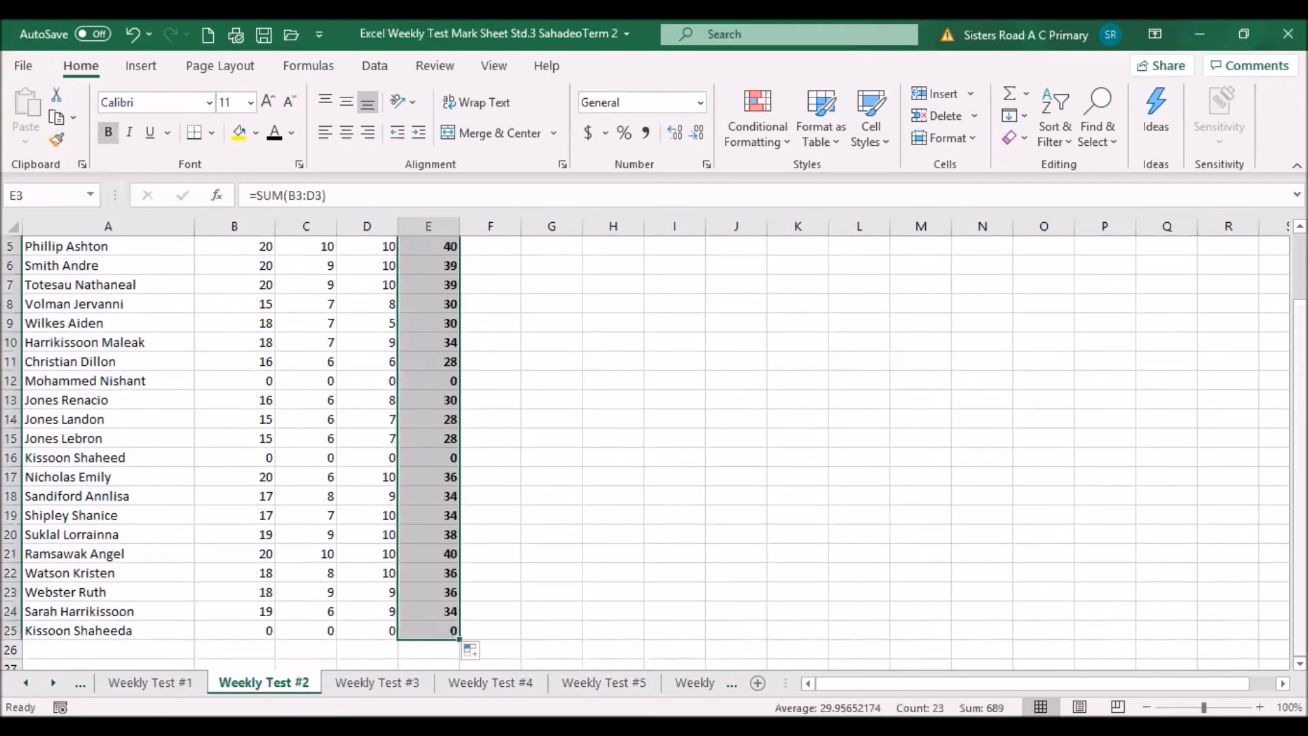
- Add the heading Percent in F2 of Weekly Test #2, beside the Total heading
{"action": "scroll", "coordinate": [470, 280], "scroll_direction": "up", "scroll_amount": 2}
{"action": "left_click", "coordinate": [473, 285]}
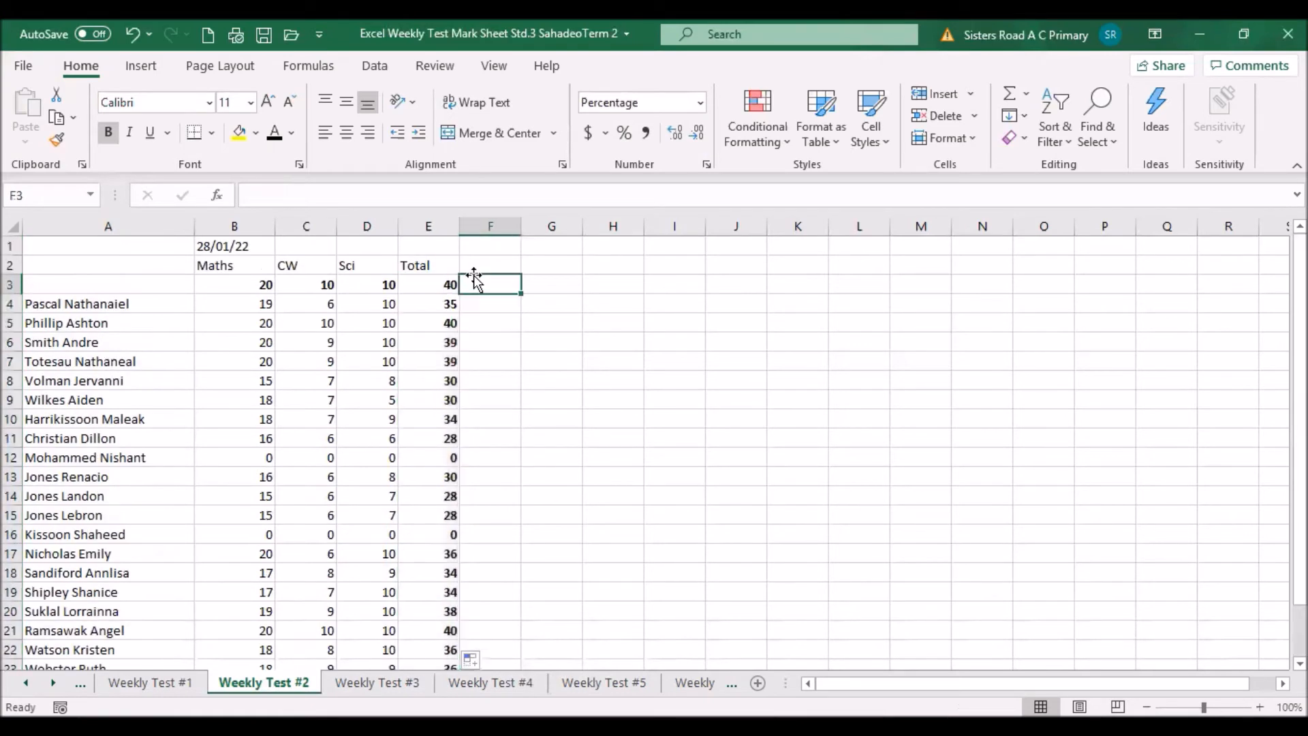
{"action": "left_click", "coordinate": [475, 263]}
{"action": "type", "text": "Per"}
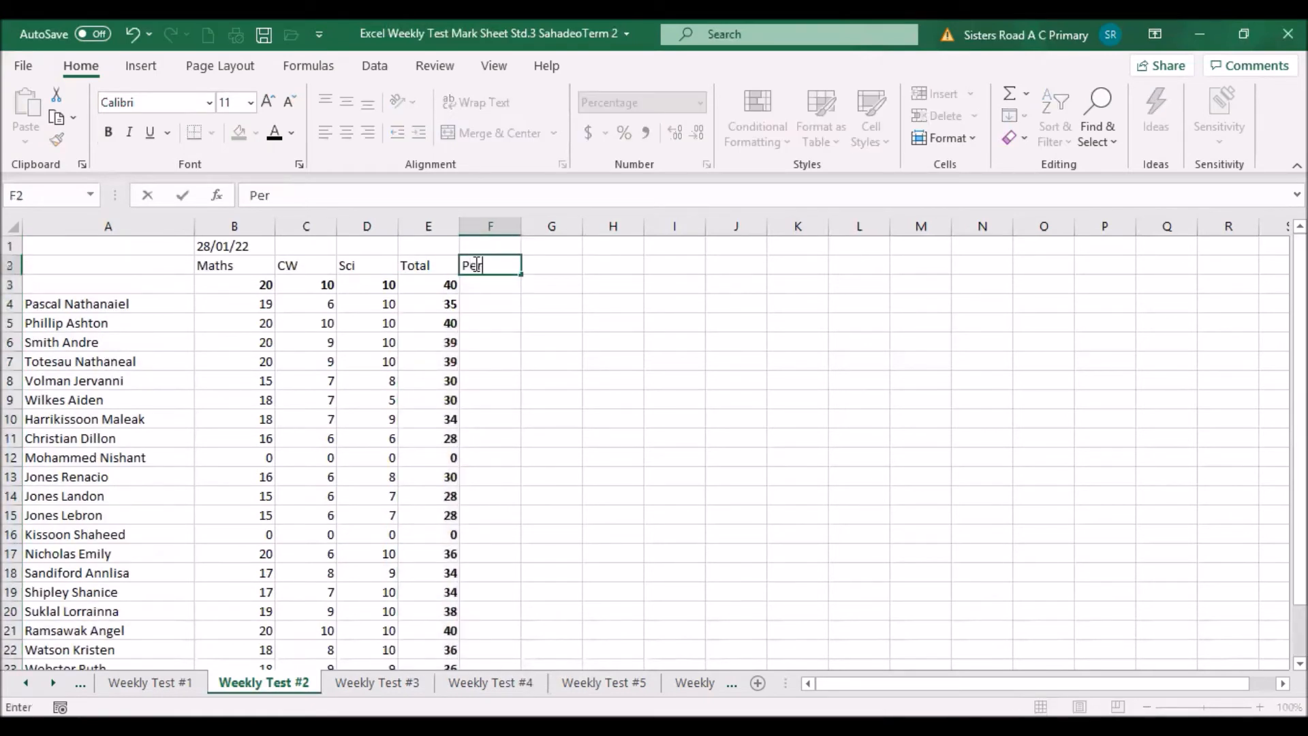
{"action": "type", "text": "cent"}
- Enter the formula =e3/$e$3 in F3 of Weekly Test #2 and fill it down to F25
{"action": "left_click", "coordinate": [476, 285]}
{"action": "left_click", "coordinate": [445, 195]}
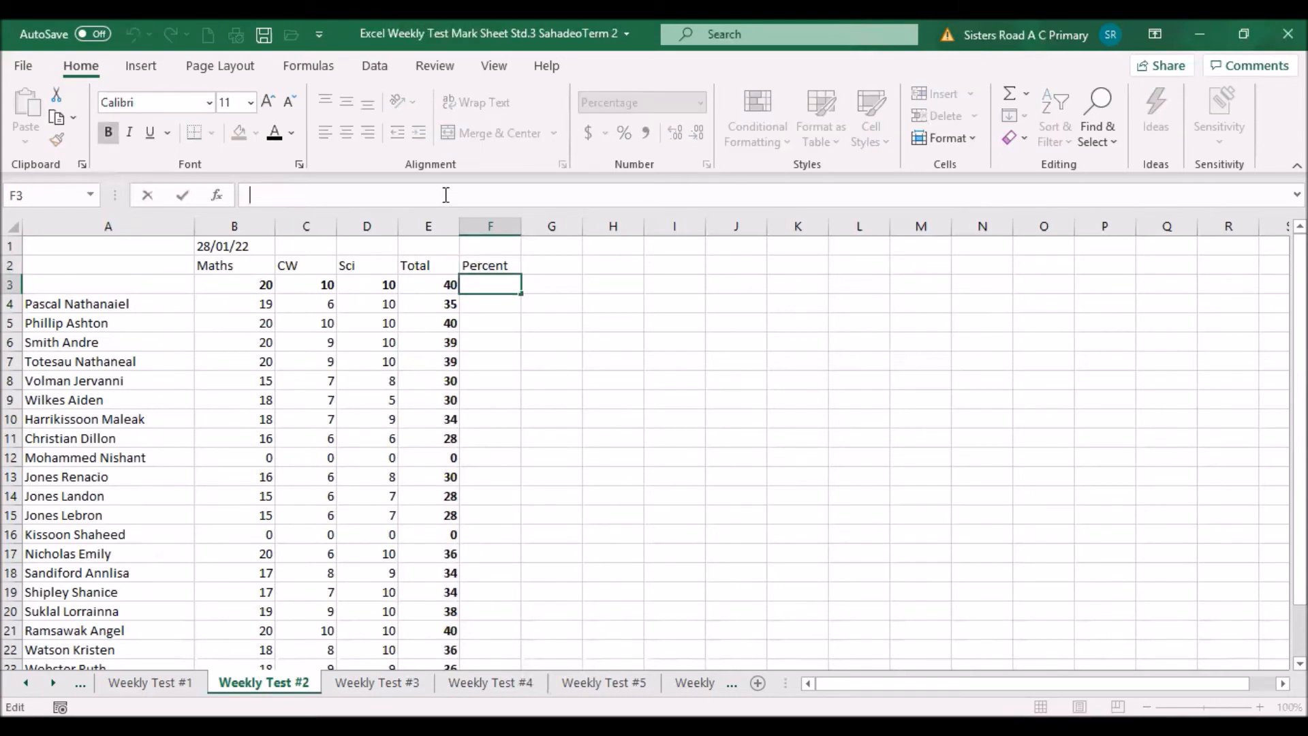
{"action": "type", "text": "="}
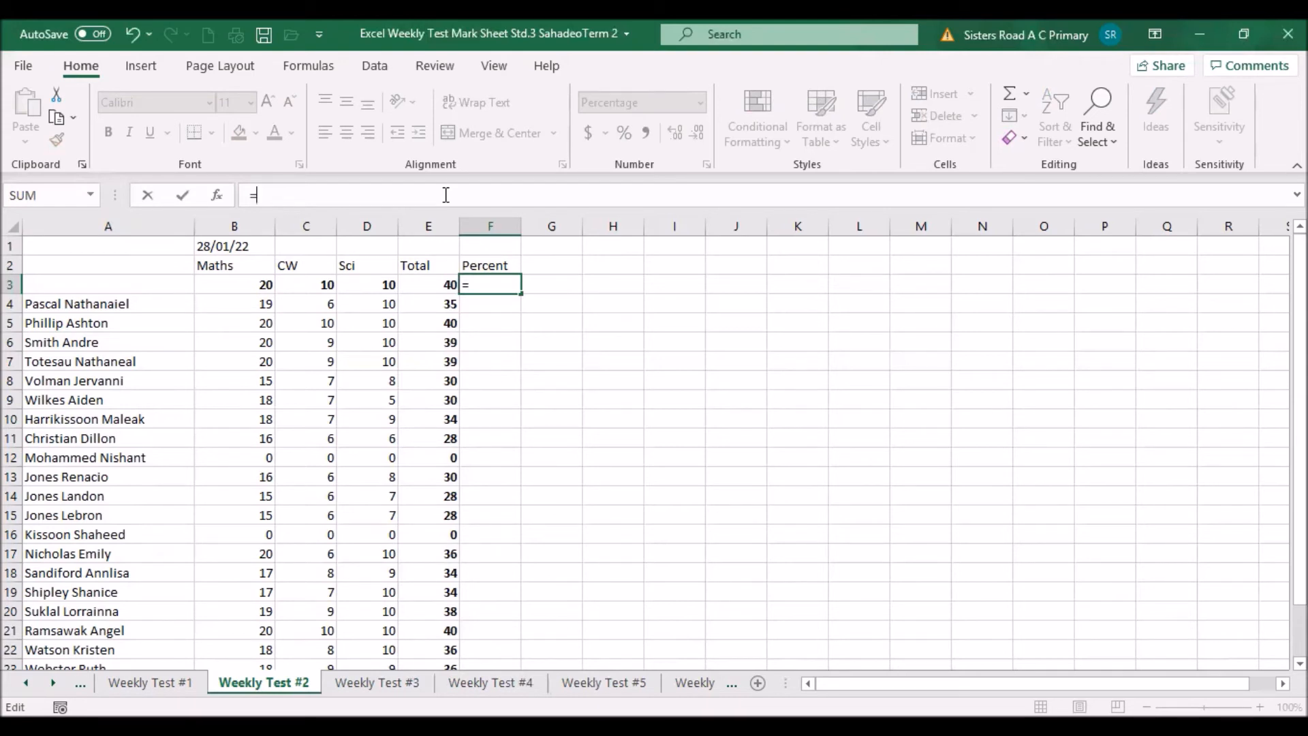
{"action": "type", "text": "e3/$e"}
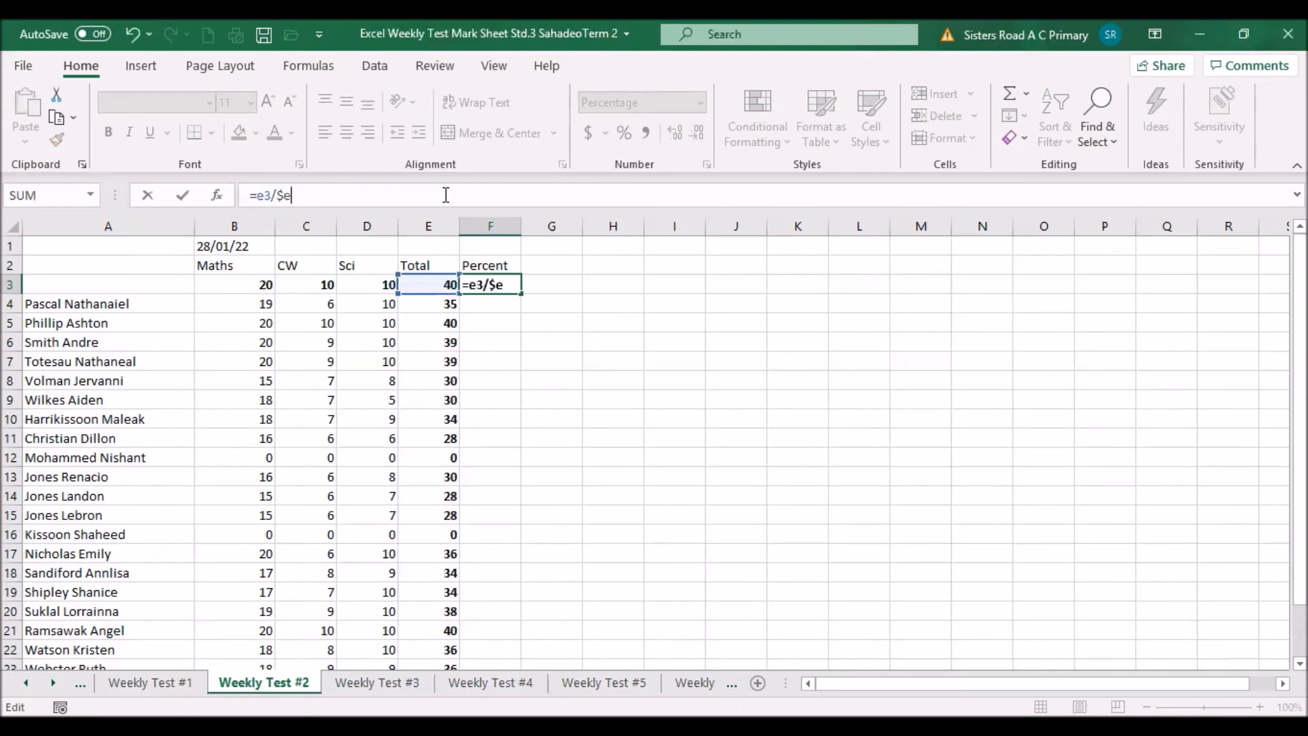
{"action": "type", "text": "$3"}
{"action": "key", "text": "Return"}
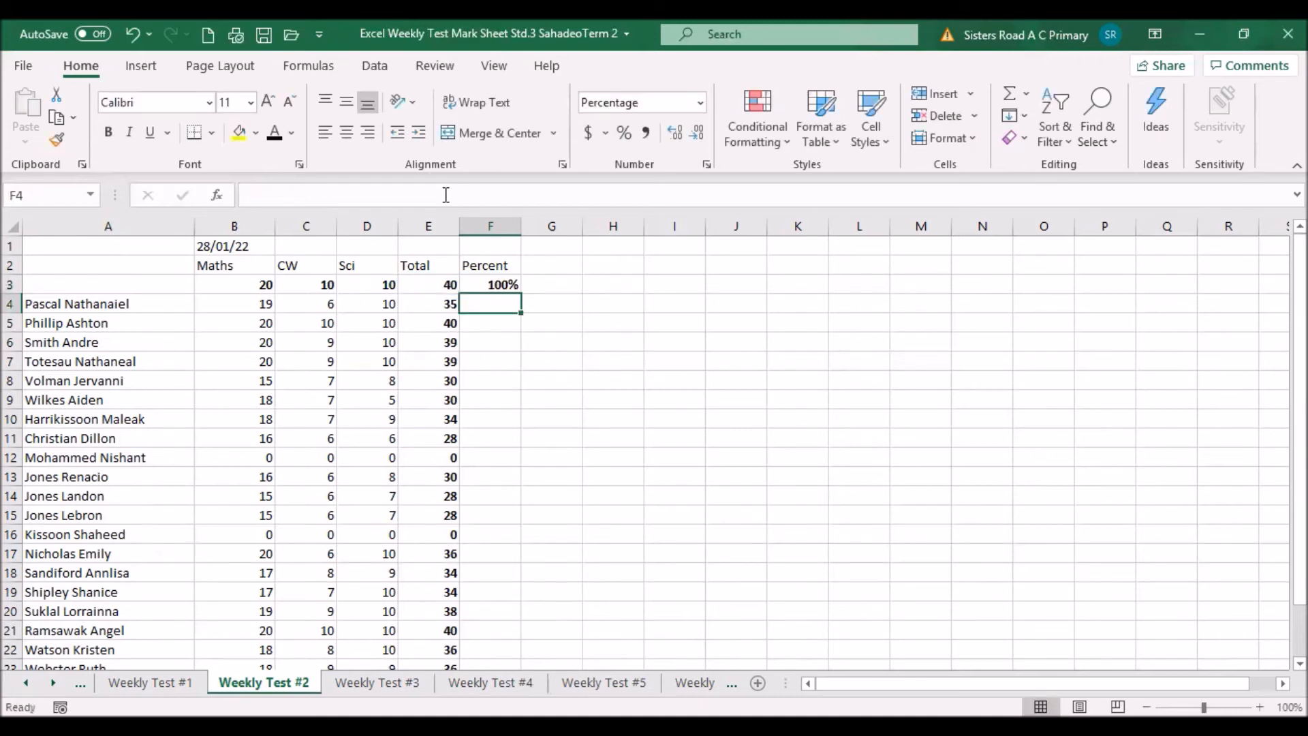
{"action": "left_click", "coordinate": [510, 284]}
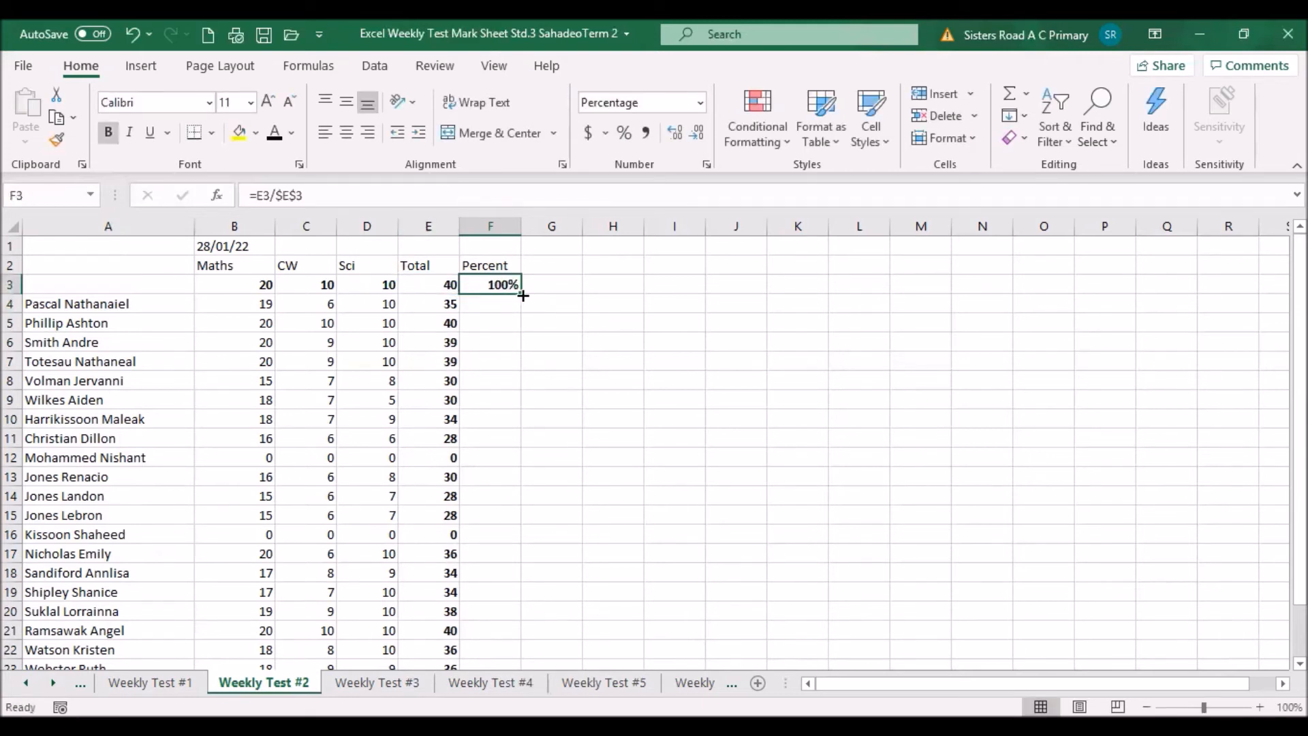
{"action": "left_click_drag", "start_coordinate": [521, 296], "coordinate": [490, 648]}
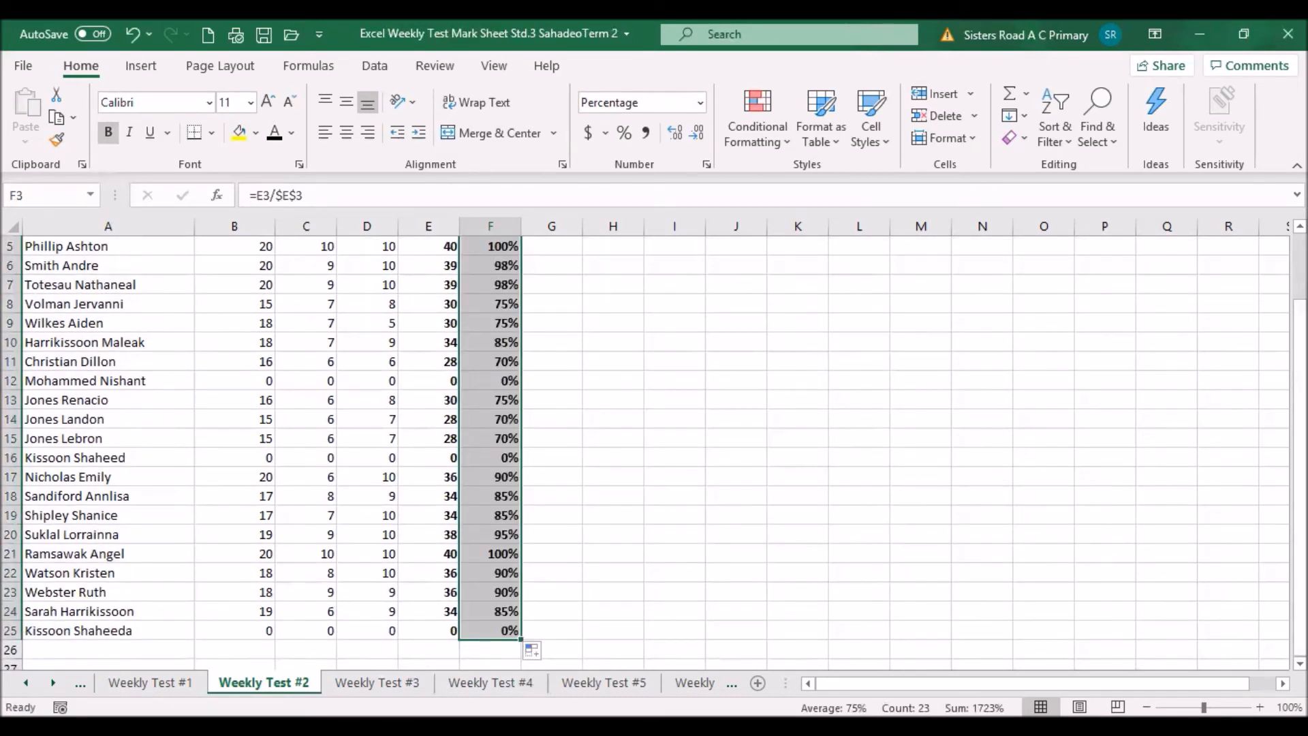
- On Weekly Test #1, retype each student's percentage from column F as a plain number in G4 to G25
{"action": "left_click", "coordinate": [150, 682]}
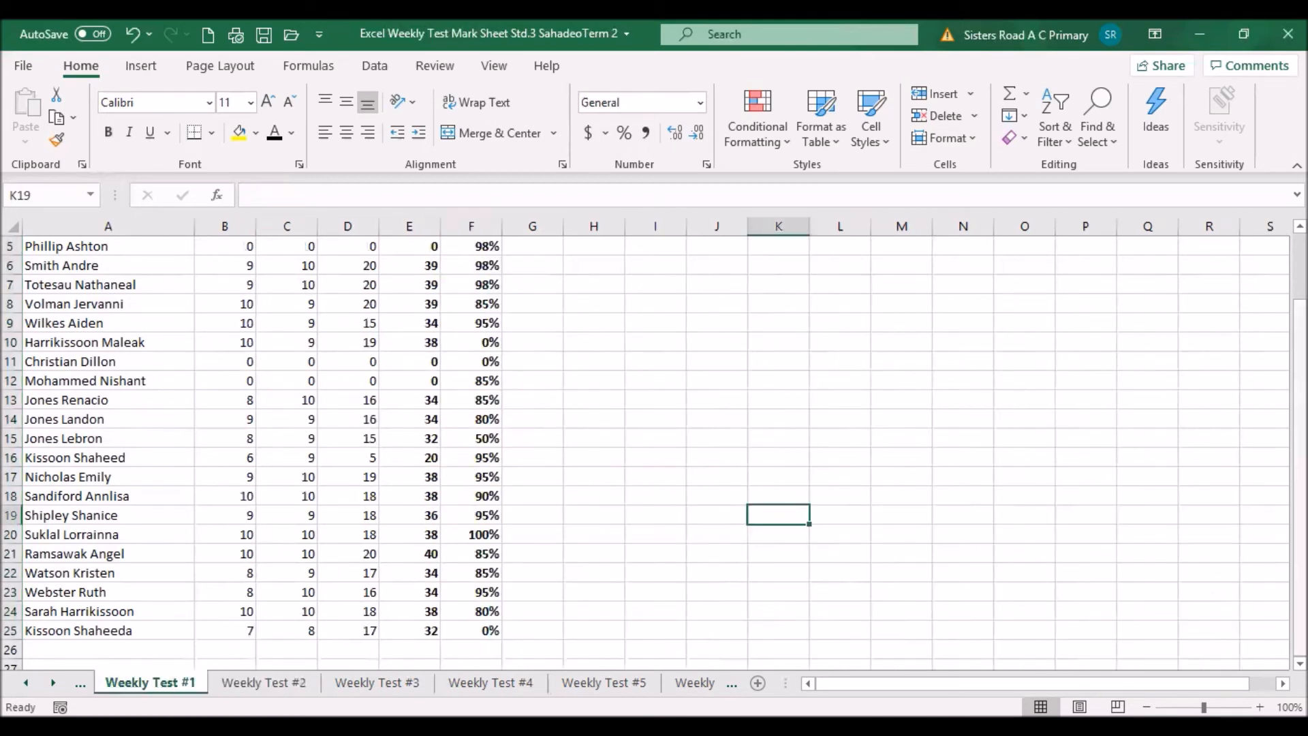
{"action": "scroll", "coordinate": [648, 443], "scroll_direction": "up", "scroll_amount": 1}
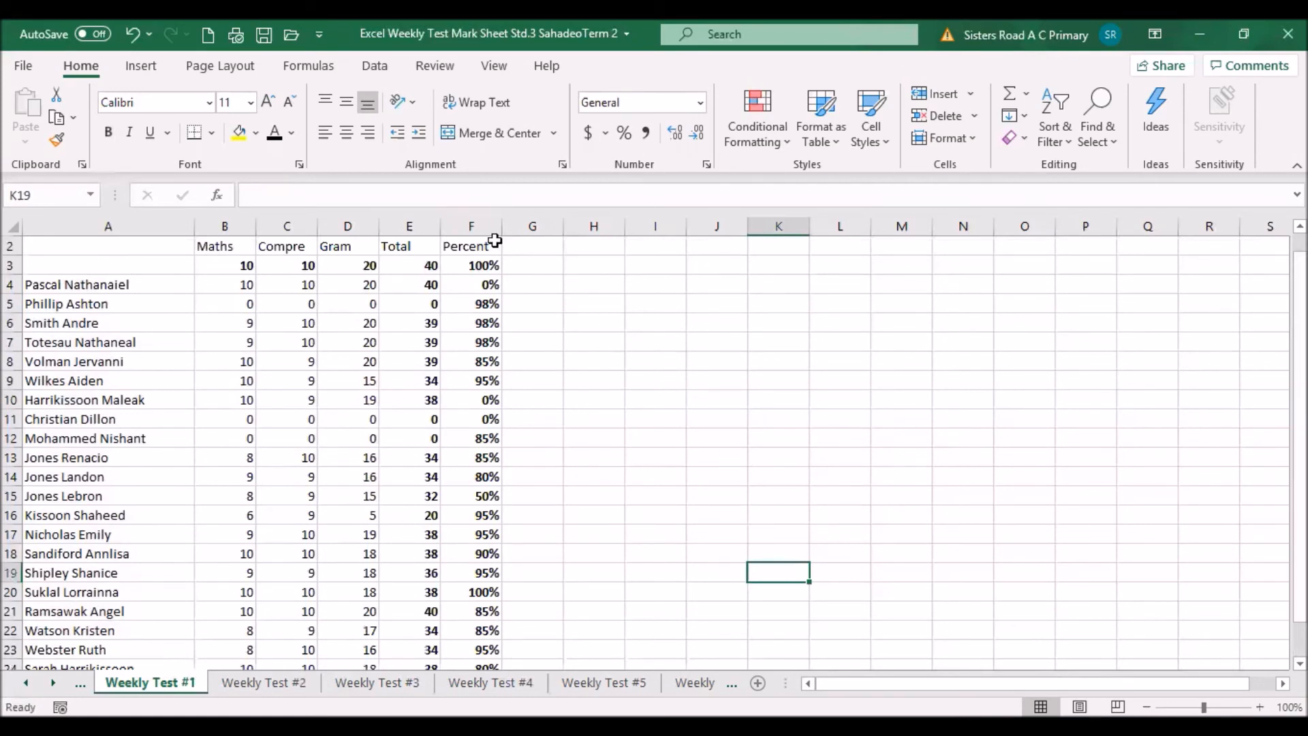
{"action": "left_click", "coordinate": [471, 287]}
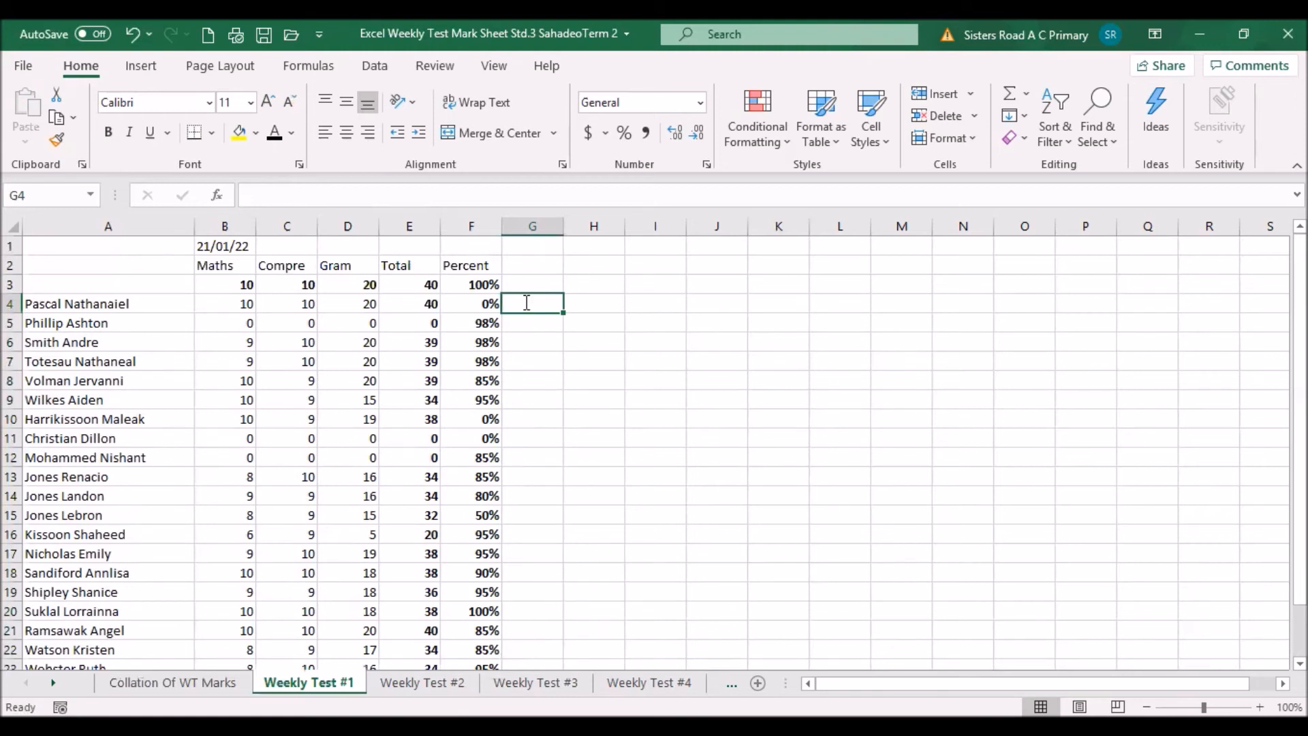
{"action": "type", "text": "0"}
{"action": "key", "text": "Return"}
{"action": "type", "text": "98"}
{"action": "key", "text": "Return"}
{"action": "type", "text": "98"}
{"action": "key", "text": "Return"}
{"action": "type", "text": "98"}
{"action": "key", "text": "Return"}
{"action": "type", "text": "85"}
{"action": "key", "text": "Return"}
{"action": "type", "text": "95"}
{"action": "key", "text": "Return"}
{"action": "type", "text": "0"}
{"action": "key", "text": "Return"}
{"action": "type", "text": "0"}
{"action": "key", "text": "Return"}
{"action": "type", "text": "85"}
{"action": "key", "text": "Return"}
{"action": "type", "text": "85"}
{"action": "key", "text": "Return"}
{"action": "type", "text": "80"}
{"action": "key", "text": "Return"}
{"action": "type", "text": "50"}
{"action": "key", "text": "Return"}
{"action": "type", "text": "95"}
{"action": "key", "text": "Return"}
{"action": "type", "text": "95"}
{"action": "key", "text": "Return"}
{"action": "type", "text": "90"}
{"action": "key", "text": "Return"}
{"action": "type", "text": "95"}
{"action": "key", "text": "Return"}
{"action": "type", "text": "100"}
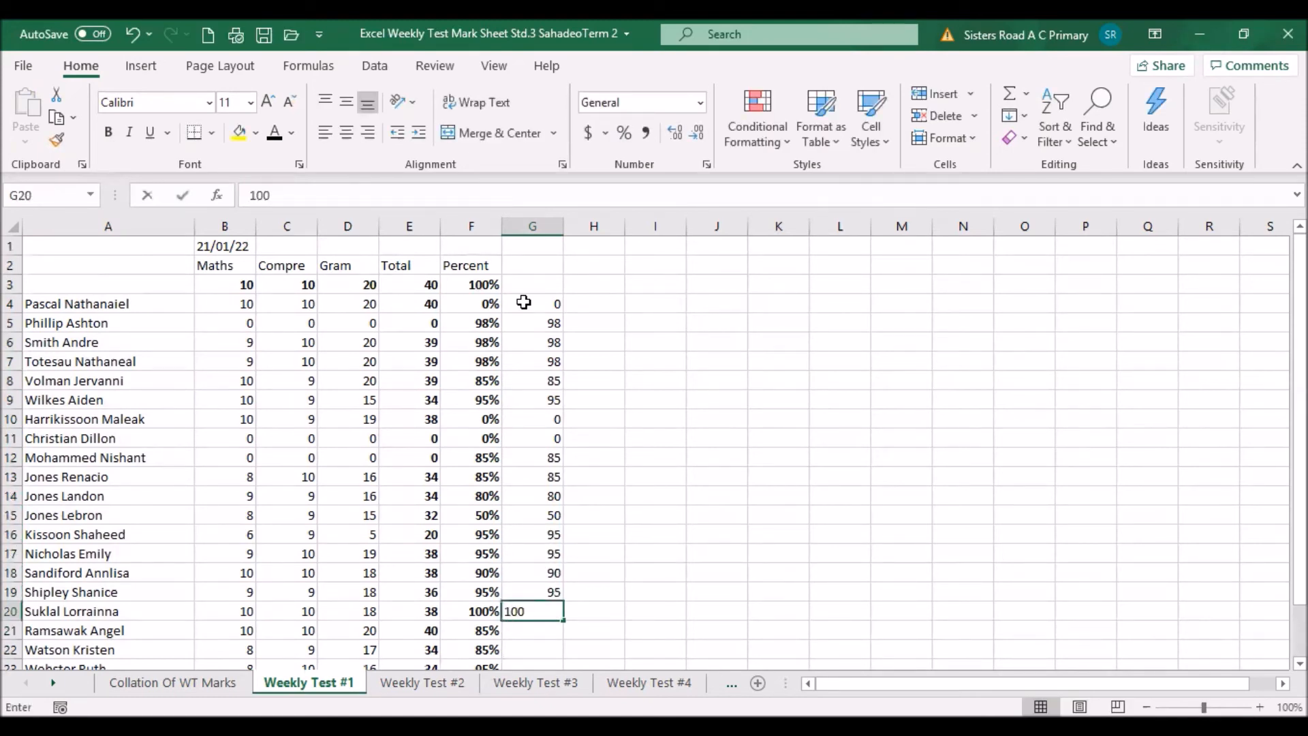
{"action": "key", "text": "Return"}
{"action": "type", "text": "85"}
{"action": "key", "text": "Return"}
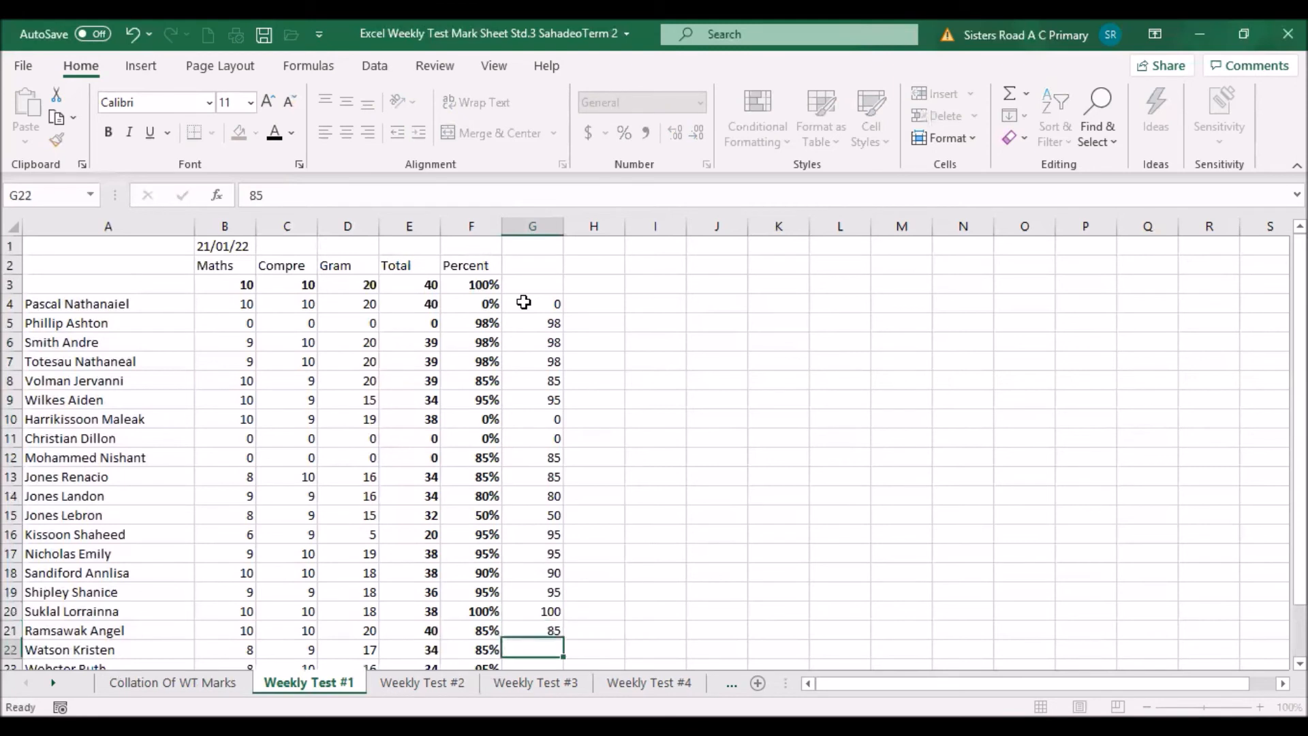
{"action": "type", "text": "85"}
{"action": "key", "text": "Return"}
{"action": "type", "text": "95"}
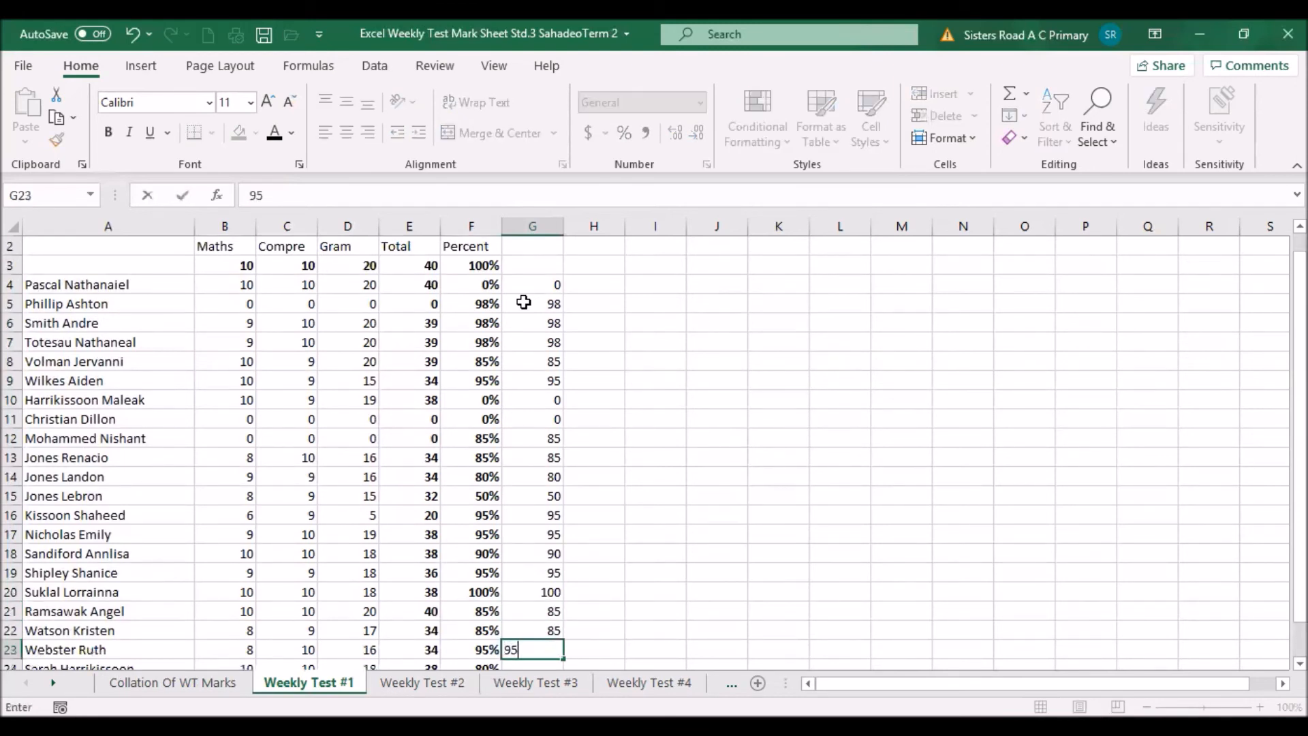
{"action": "key", "text": "Return"}
{"action": "type", "text": "80"}
{"action": "key", "text": "Return"}
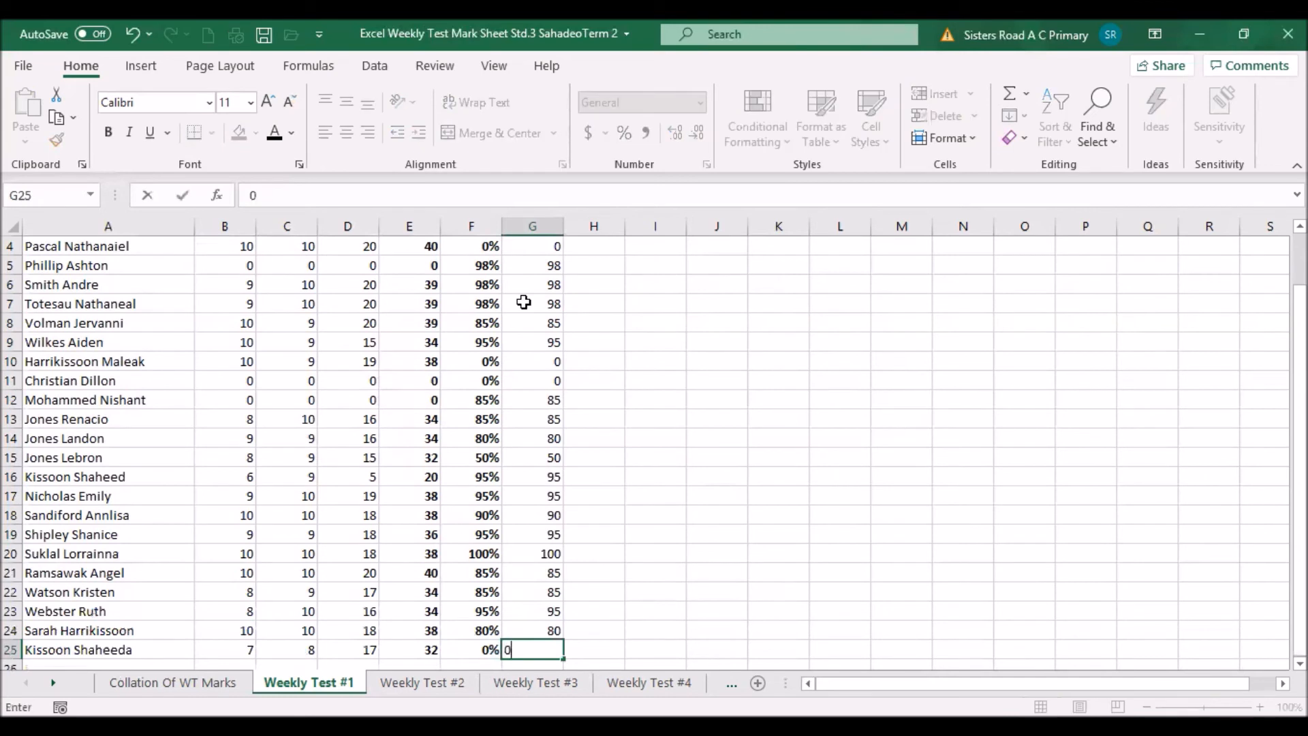
{"action": "type", "text": "0"}
{"action": "key", "text": "Return"}
- Copy the retyped percentage numbers in G4 to G25 of Weekly Test #1
{"action": "key", "text": "Up"}
{"action": "key", "text": "shift+Up"}
{"action": "key", "text": "shift+Up"}
{"action": "key", "text": "shift+Up"}
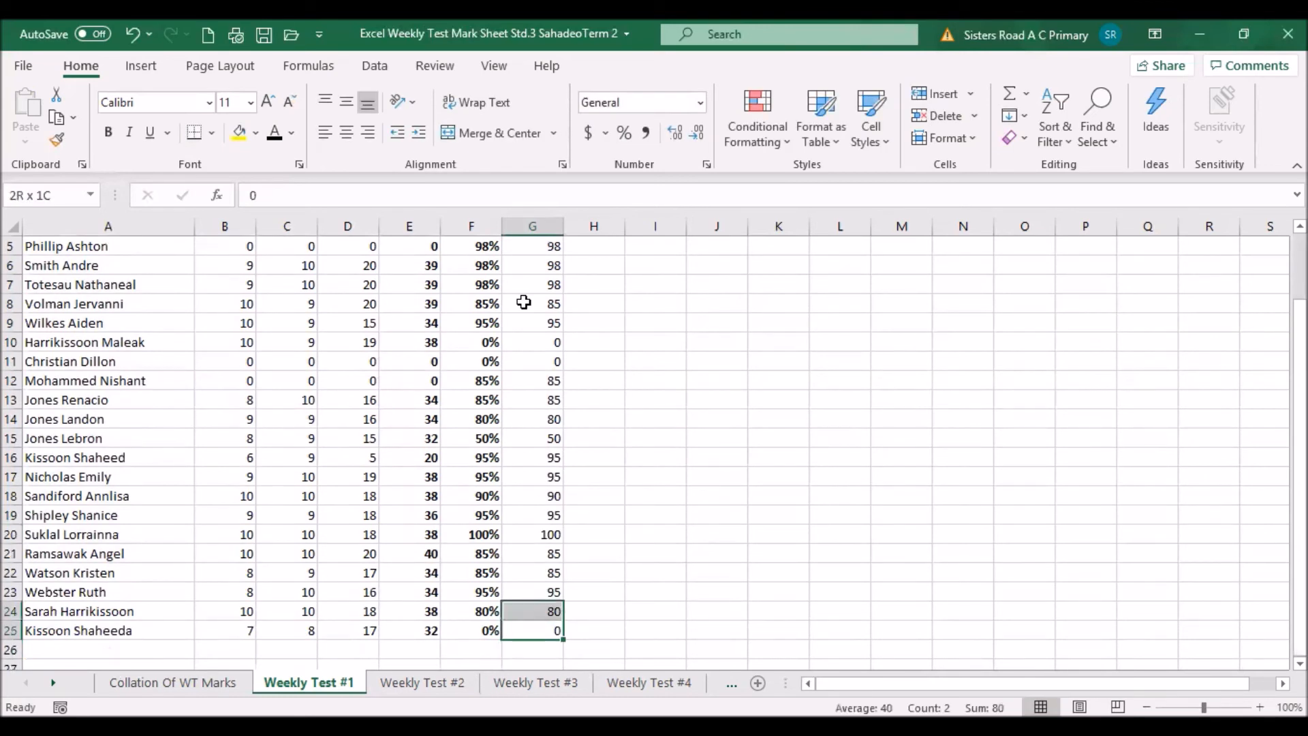
{"action": "key", "text": "shift+Up"}
{"action": "key", "text": "shift+Up"}
{"action": "key", "text": "shift+Up"}
{"action": "key", "text": "shift+Up"}
{"action": "key", "text": "shift+Up"}
{"action": "key", "text": "shift+Up"}
{"action": "key", "text": "shift+Up"}
{"action": "key", "text": "shift+Up"}
{"action": "key", "text": "shift+Up"}
{"action": "key", "text": "shift+Up"}
{"action": "key", "text": "shift+Up"}
{"action": "key", "text": "shift+Up"}
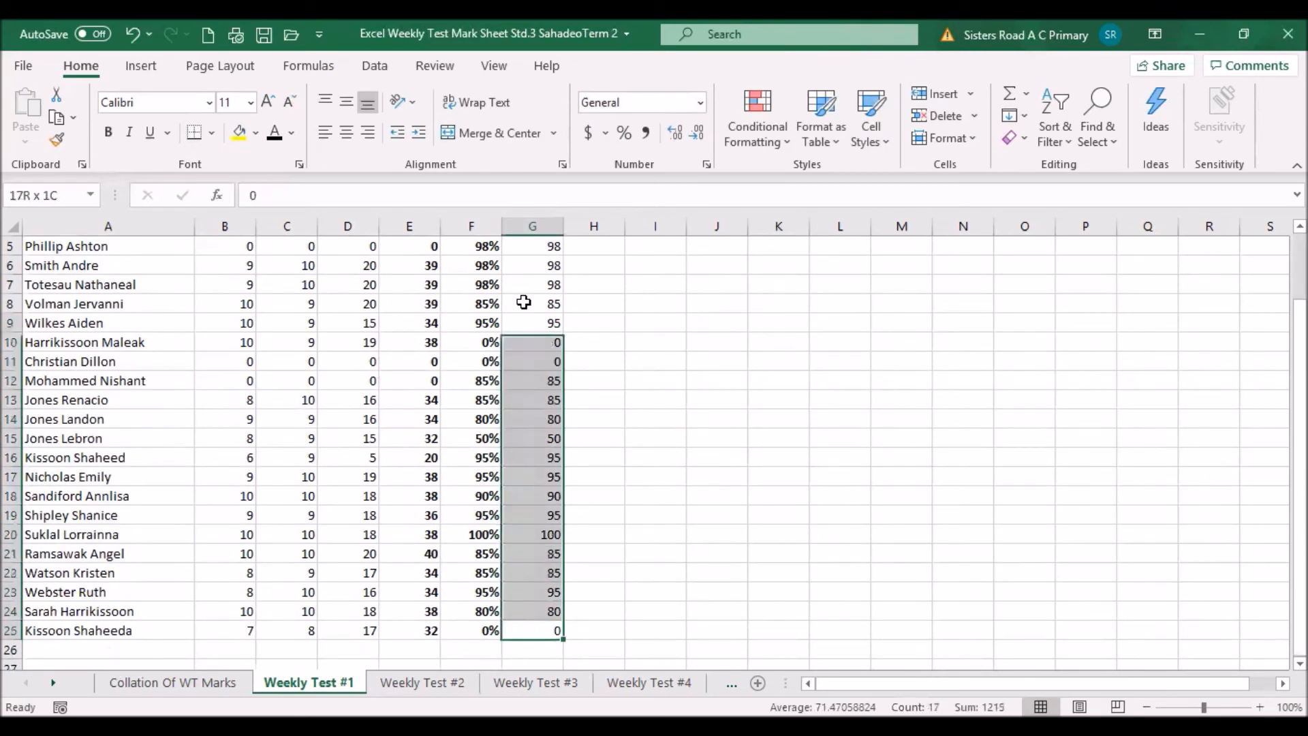
{"action": "key", "text": "ctrl+shift+Up"}
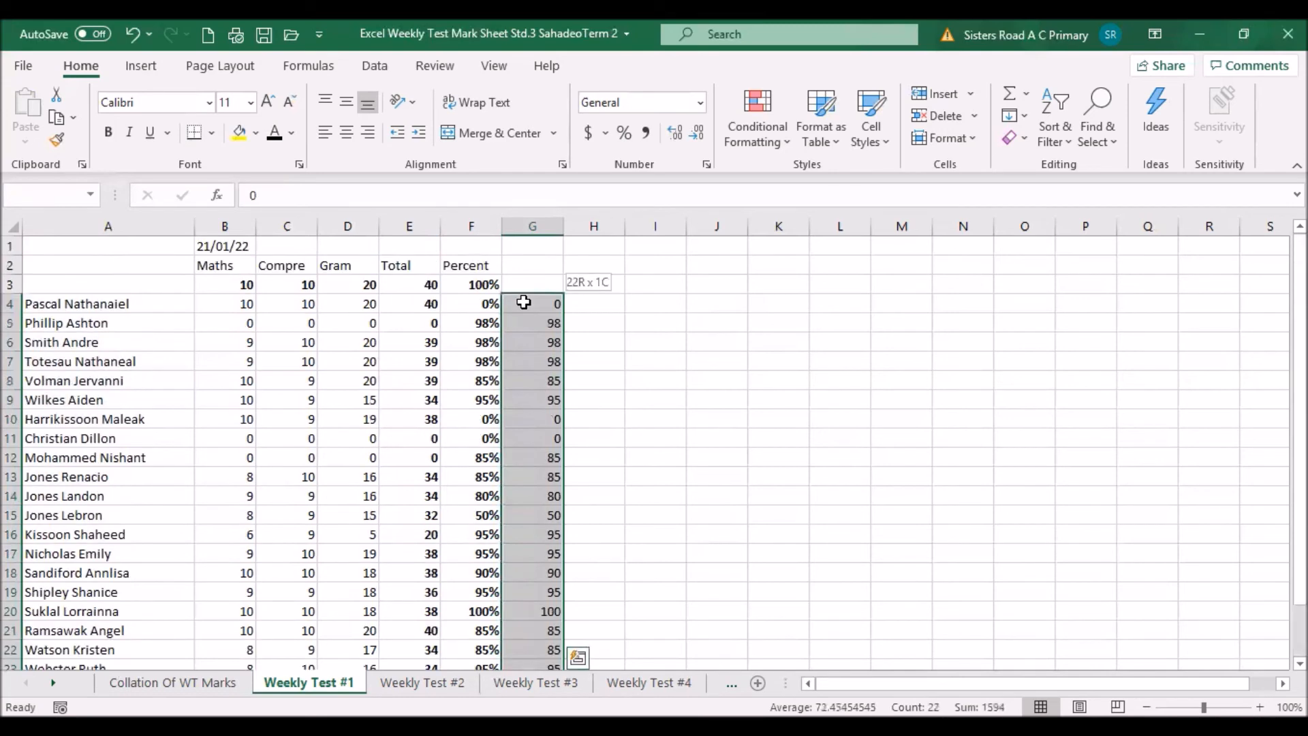
{"action": "key", "text": "ctrl+c"}
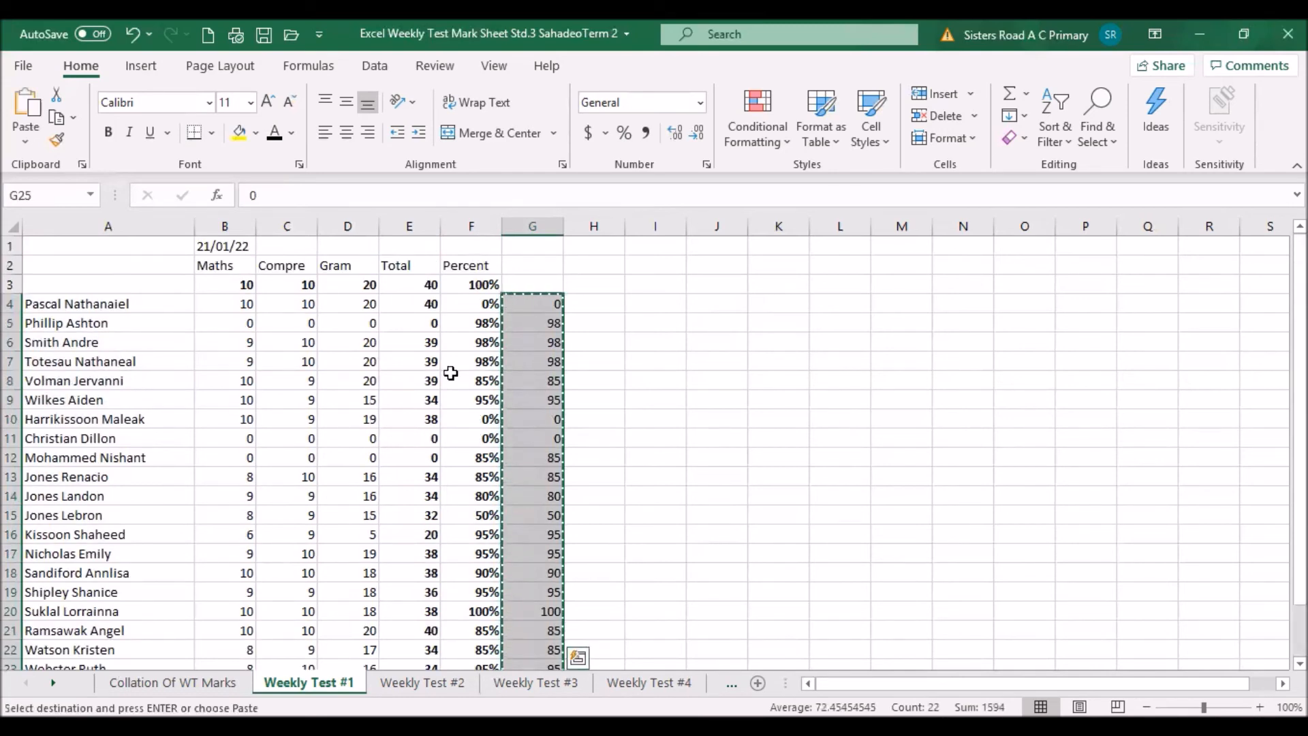
- Paste the copied marks into B5 to B26 under Test#1 on the Collation Of WT Marks sheet
{"action": "left_click", "coordinate": [173, 682]}
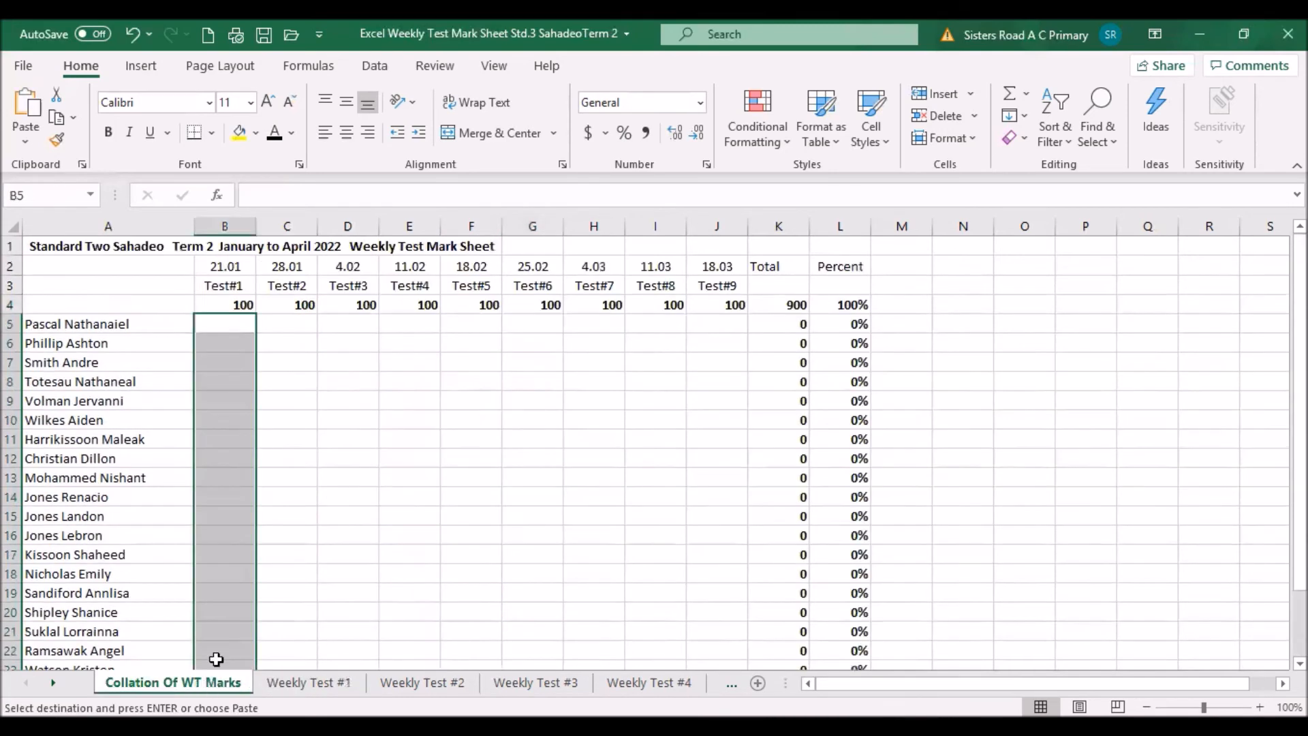
{"action": "left_click", "coordinate": [233, 327]}
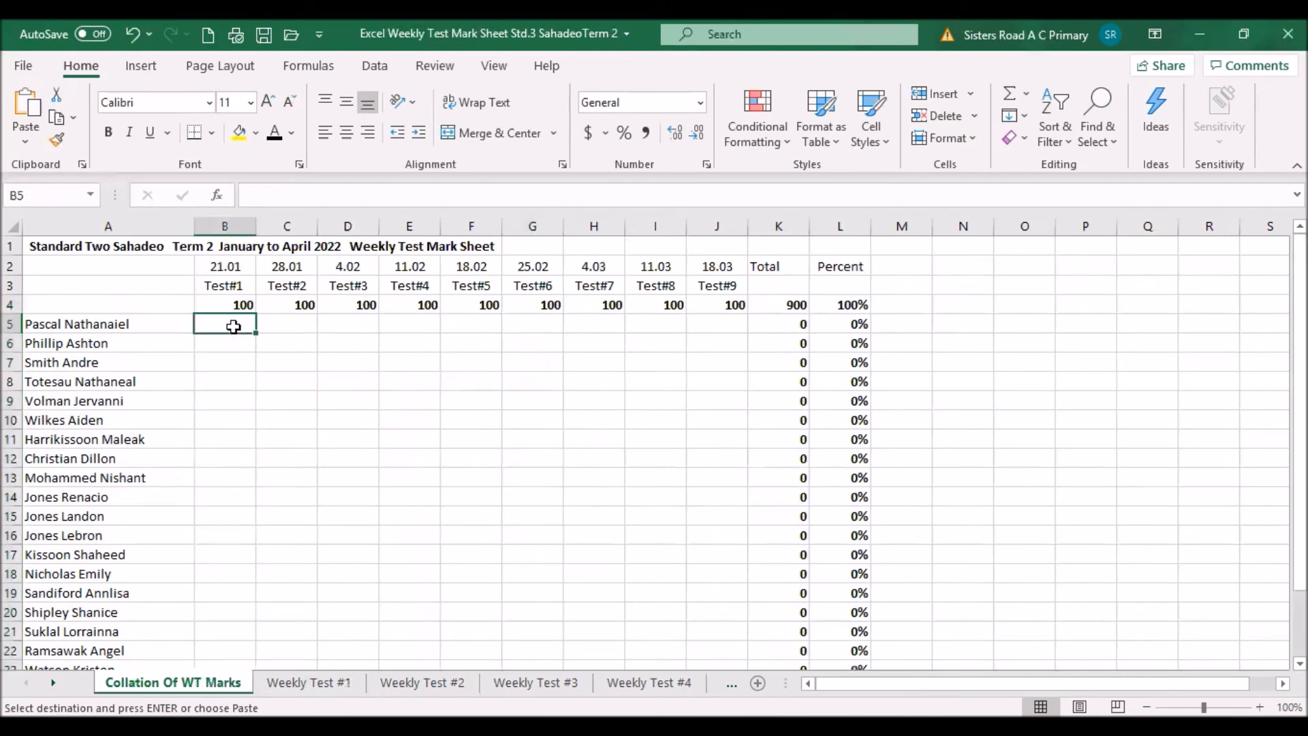
{"action": "key", "text": "Right"}
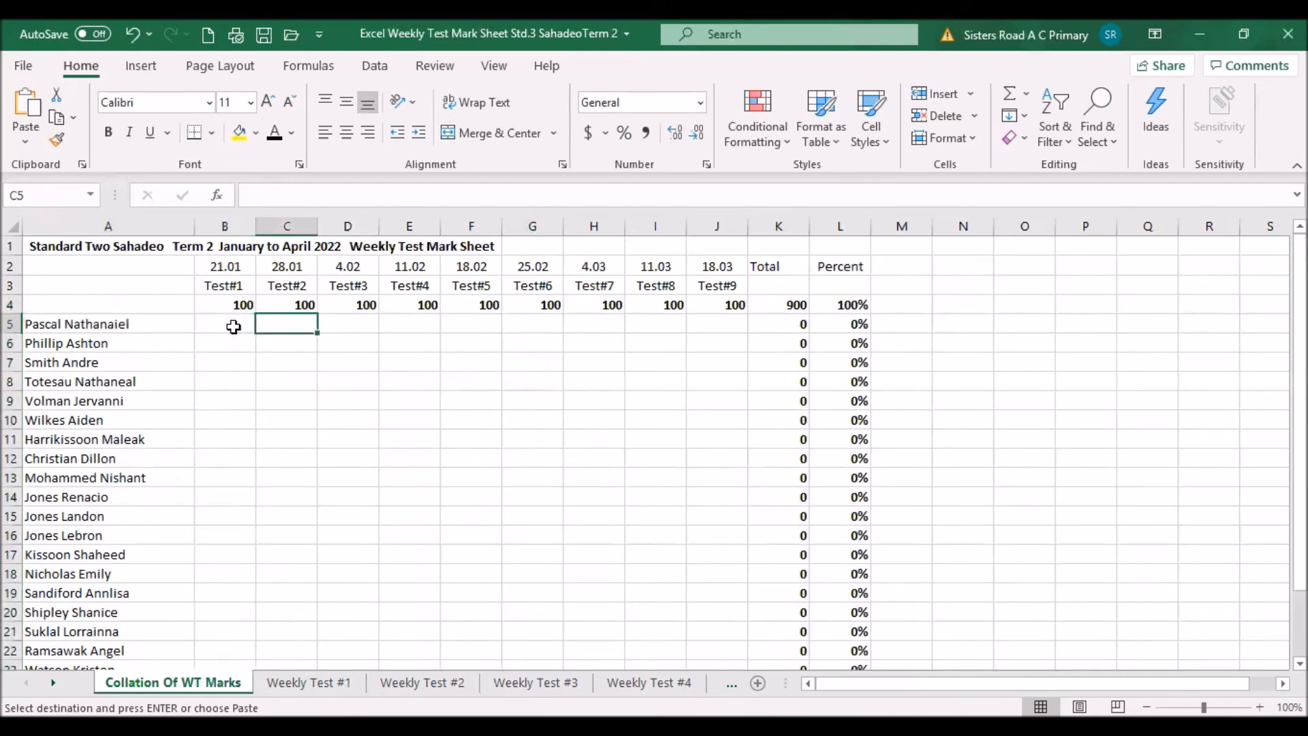
{"action": "key", "text": "Left"}
{"action": "key", "text": "shift+Down"}
{"action": "key", "text": "shift+Down"}
{"action": "key", "text": "shift+Down"}
{"action": "key", "text": "shift+Down"}
{"action": "key", "text": "shift+Down"}
{"action": "key", "text": "shift+Down"}
{"action": "key", "text": "shift+Down"}
{"action": "key", "text": "shift+Down"}
{"action": "key", "text": "shift+Down"}
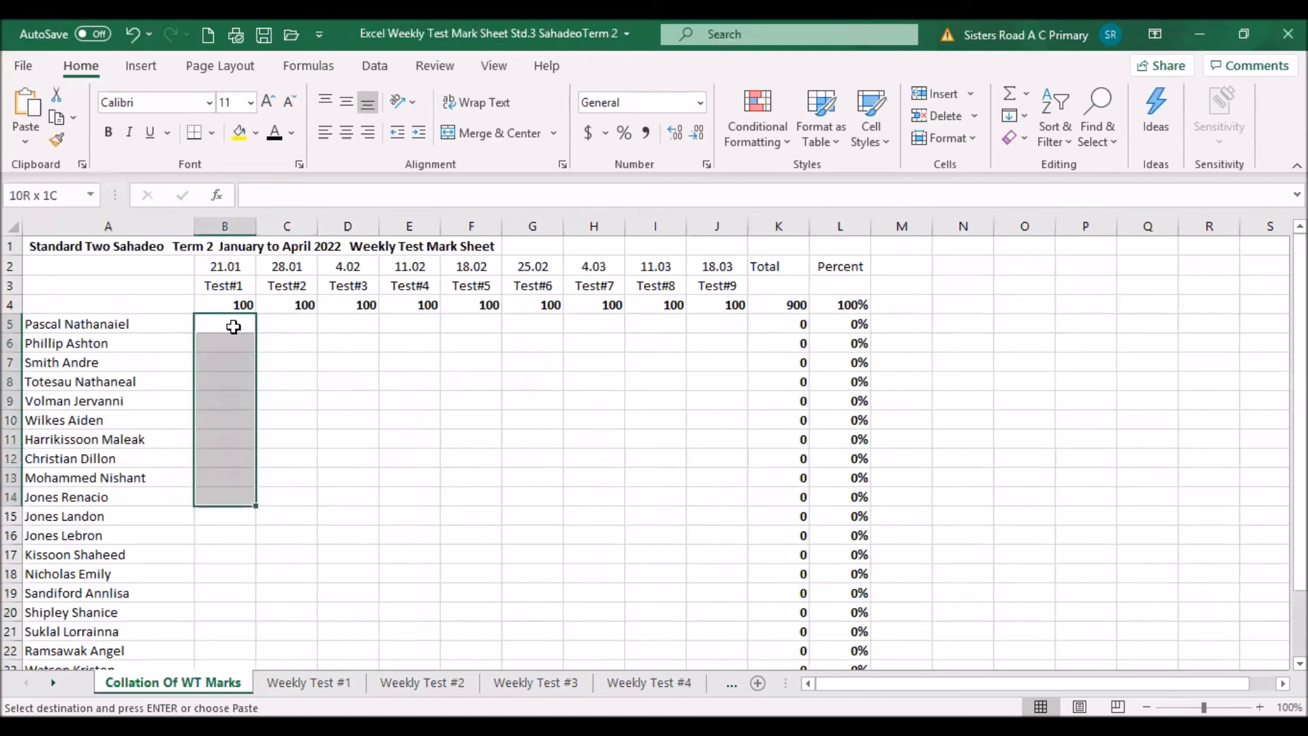
{"action": "key", "text": "shift+Down"}
{"action": "key", "text": "shift+Down"}
{"action": "key", "text": "shift+Down"}
{"action": "key", "text": "shift+Down"}
{"action": "key", "text": "shift+Down"}
{"action": "key", "text": "shift+Down"}
{"action": "key", "text": "shift+Down"}
{"action": "key", "text": "shift+Down"}
{"action": "key", "text": "shift+Down"}
{"action": "key", "text": "shift+Down"}
{"action": "key", "text": "shift+Down"}
{"action": "key", "text": "shift+Down"}
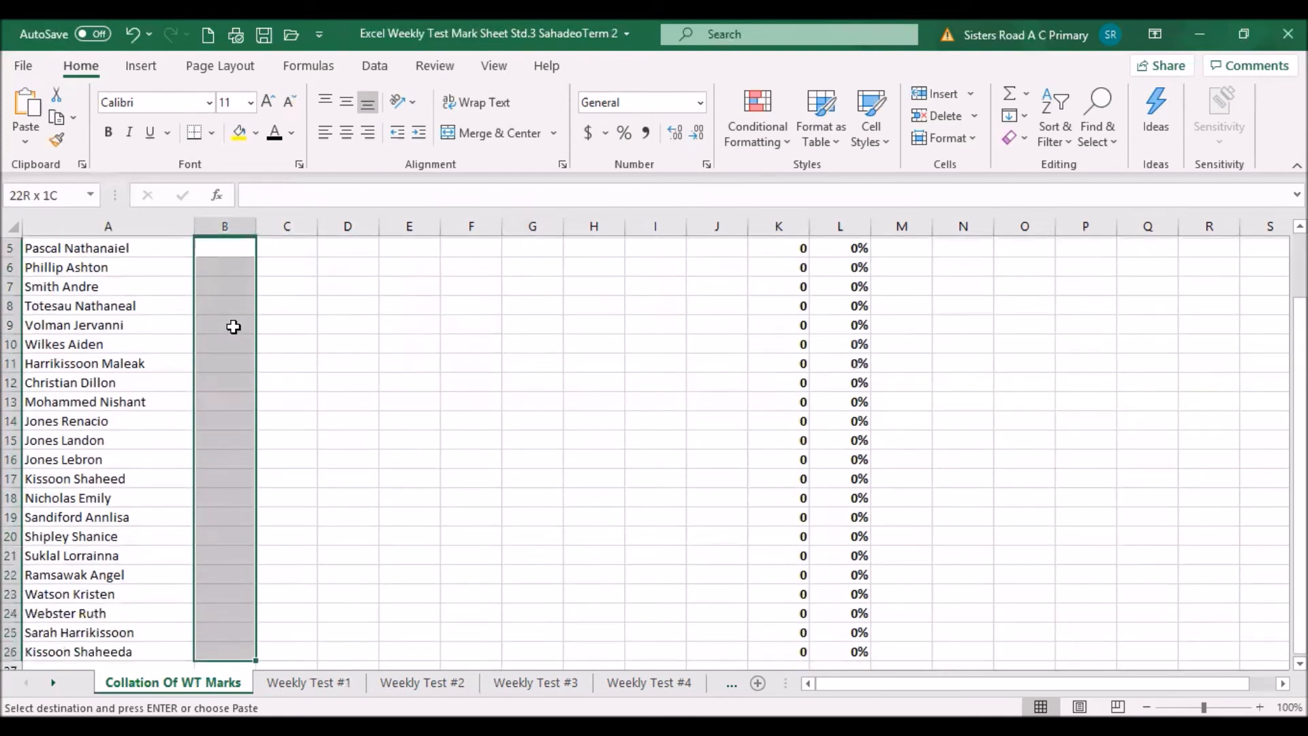
{"action": "key", "text": "ctrl+v"}
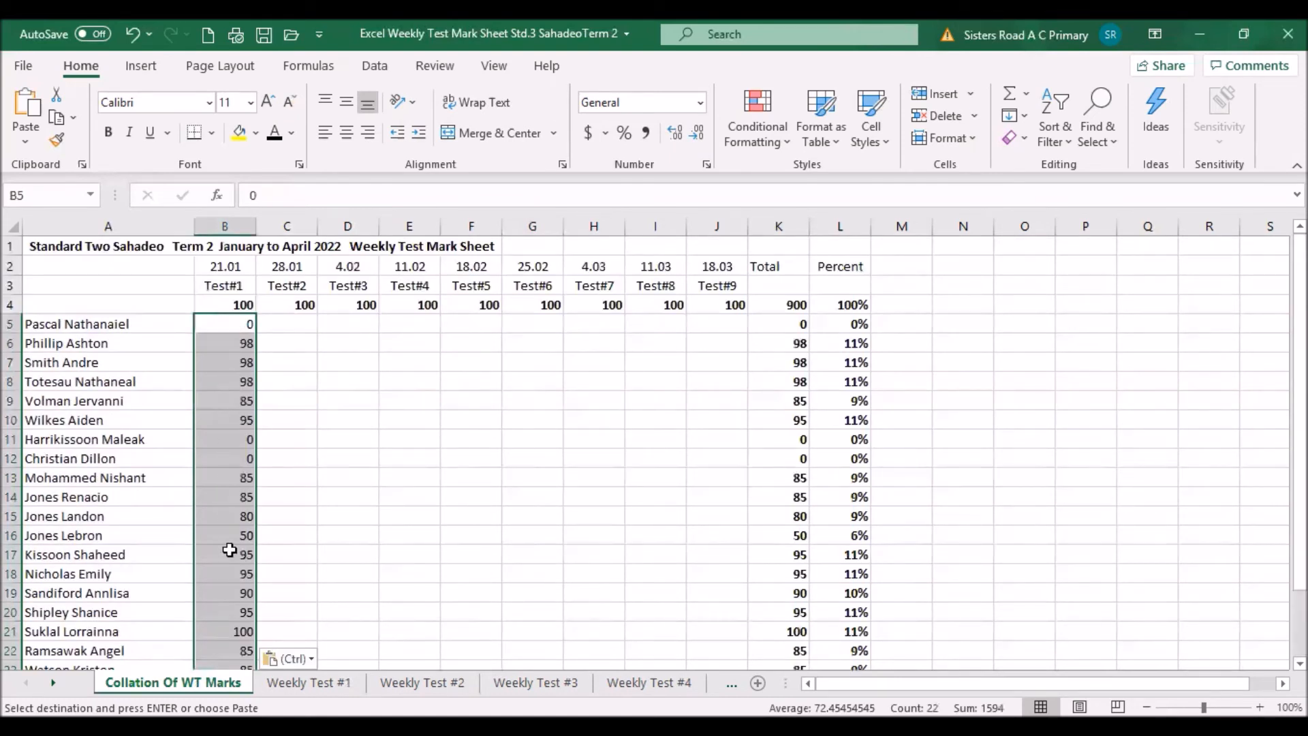
{"action": "left_click", "coordinate": [291, 325]}
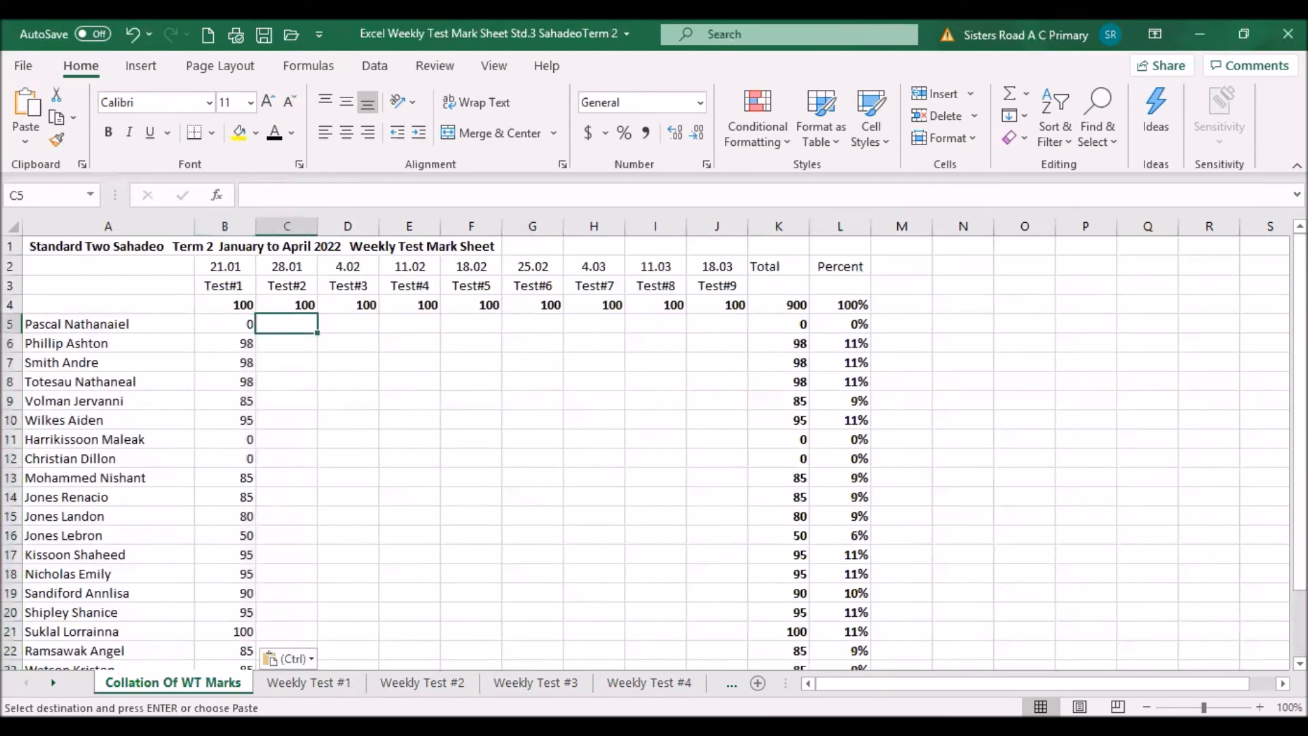
- On Weekly Test #2, retype each student's percentage from column F as a plain number in G4 to G25
{"action": "left_click", "coordinate": [422, 682]}
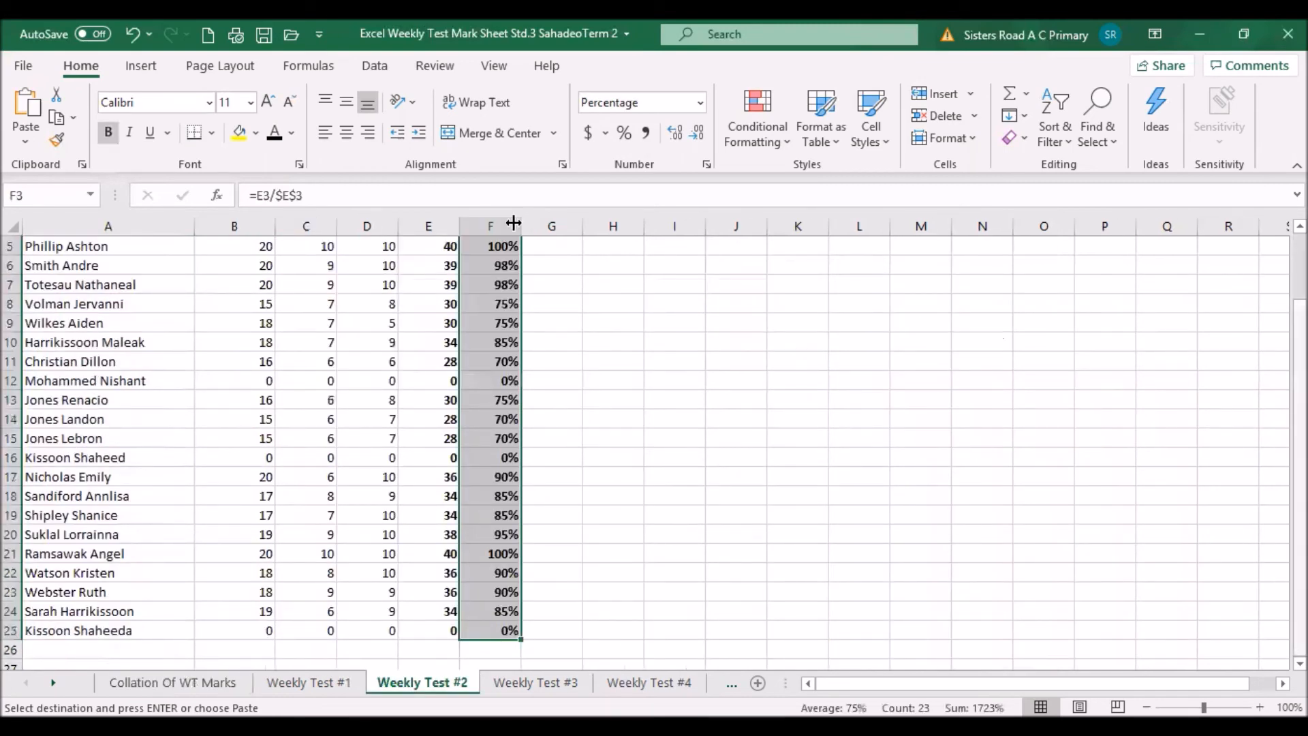
{"action": "scroll", "coordinate": [545, 275], "scroll_direction": "up", "scroll_amount": 1}
{"action": "left_click", "coordinate": [550, 266]}
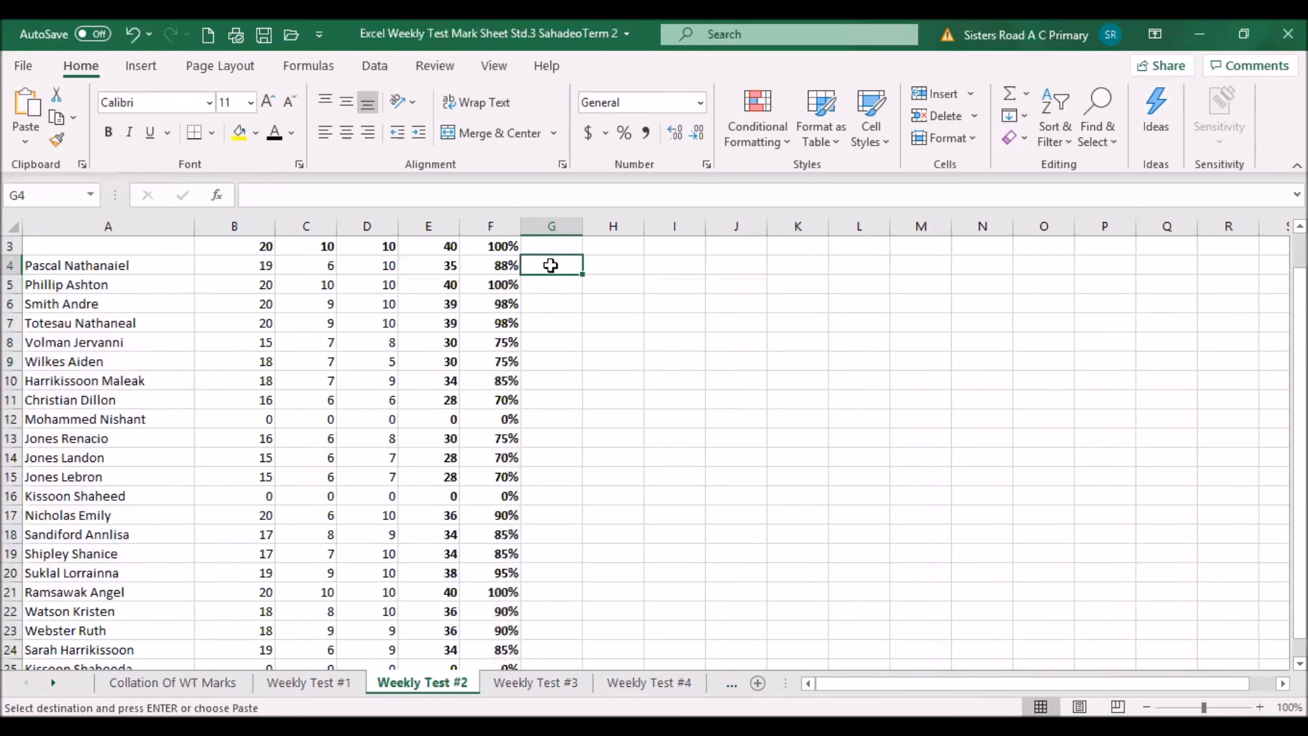
{"action": "type", "text": "88"}
{"action": "key", "text": "Return"}
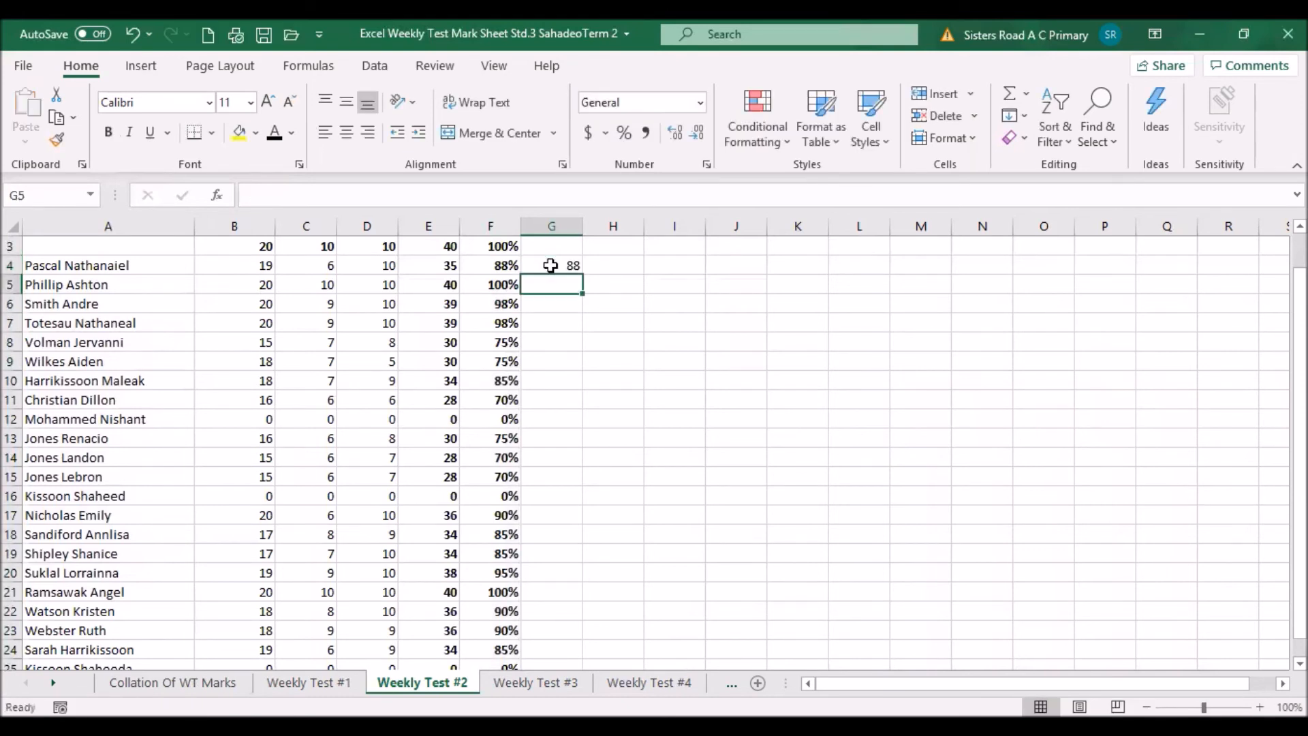
{"action": "type", "text": "100"}
{"action": "key", "text": "Return"}
{"action": "type", "text": "98"}
{"action": "key", "text": "Return"}
{"action": "type", "text": "98"}
{"action": "key", "text": "Return"}
{"action": "type", "text": "75"}
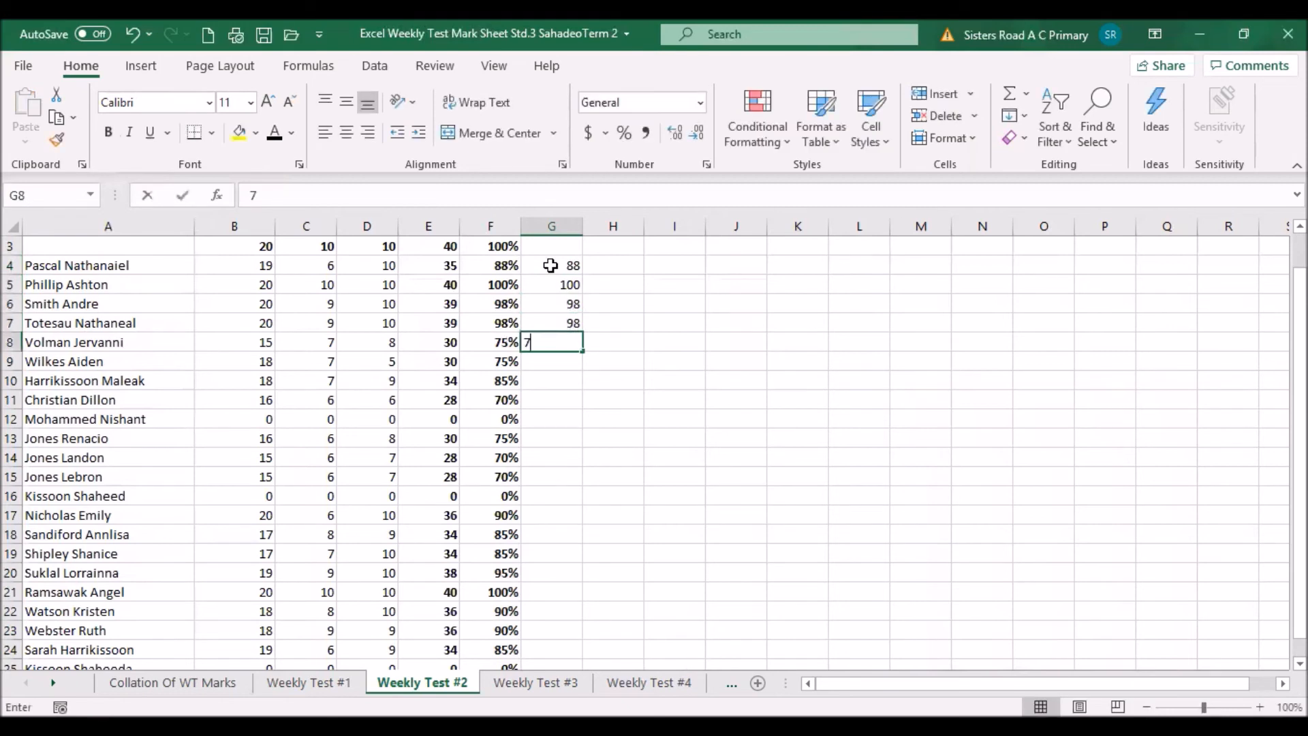
{"action": "key", "text": "Return"}
{"action": "type", "text": "75"}
{"action": "key", "text": "Return"}
{"action": "type", "text": "85"}
{"action": "key", "text": "Return"}
{"action": "type", "text": "70"}
{"action": "key", "text": "Return"}
{"action": "type", "text": "0"}
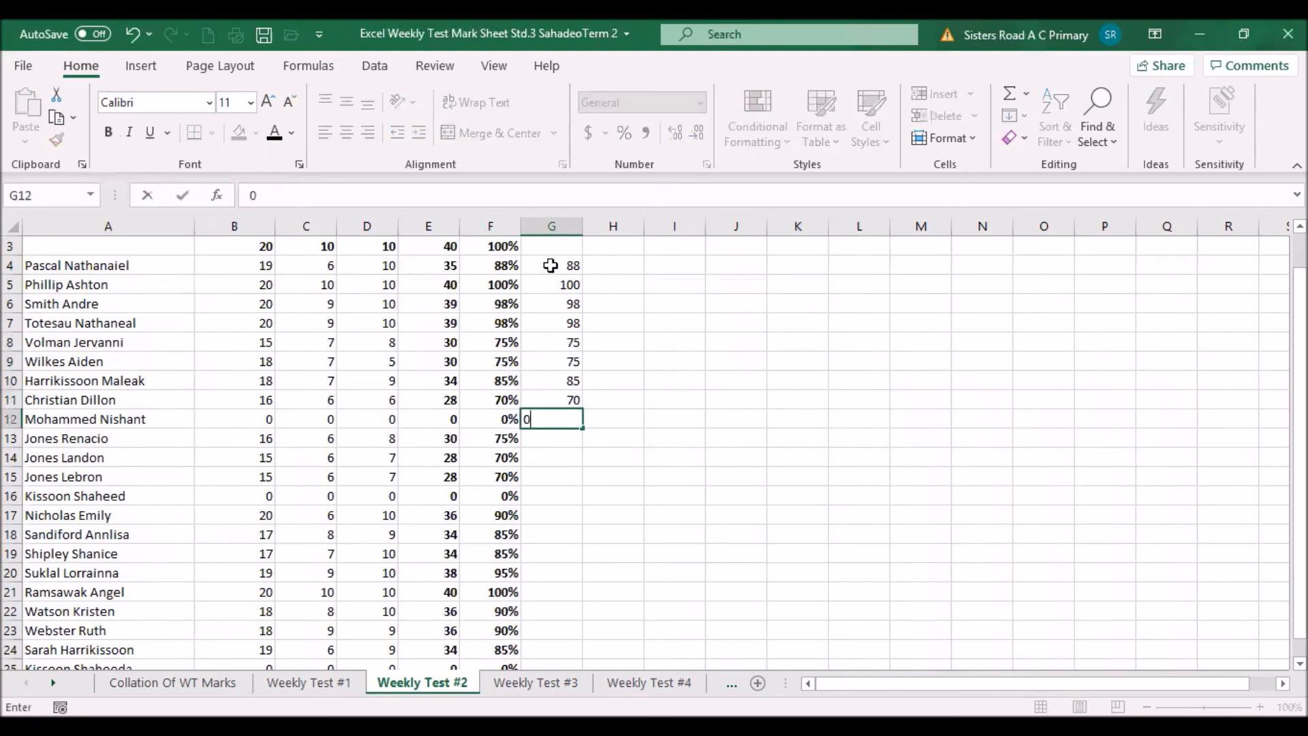
{"action": "key", "text": "Return"}
{"action": "type", "text": "75"}
{"action": "key", "text": "Return"}
{"action": "type", "text": "70"}
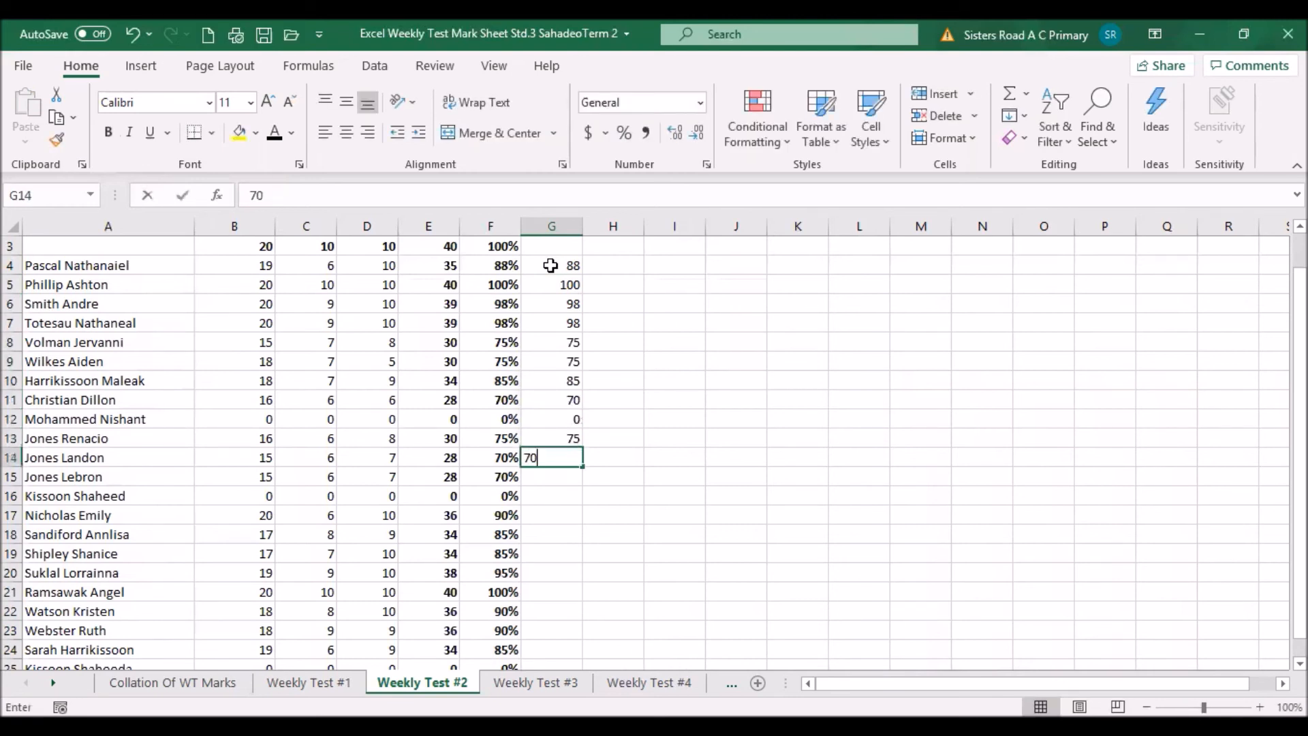
{"action": "key", "text": "Return"}
{"action": "type", "text": "70"}
{"action": "key", "text": "Return"}
{"action": "type", "text": "0"}
{"action": "key", "text": "Return"}
{"action": "type", "text": "90"}
{"action": "key", "text": "Return"}
{"action": "type", "text": "85"}
{"action": "key", "text": "Return"}
{"action": "type", "text": "85"}
{"action": "key", "text": "Return"}
{"action": "type", "text": "95"}
{"action": "key", "text": "Return"}
{"action": "type", "text": "100"}
{"action": "key", "text": "Return"}
{"action": "type", "text": "90"}
{"action": "key", "text": "Return"}
{"action": "type", "text": "90"}
{"action": "key", "text": "Return"}
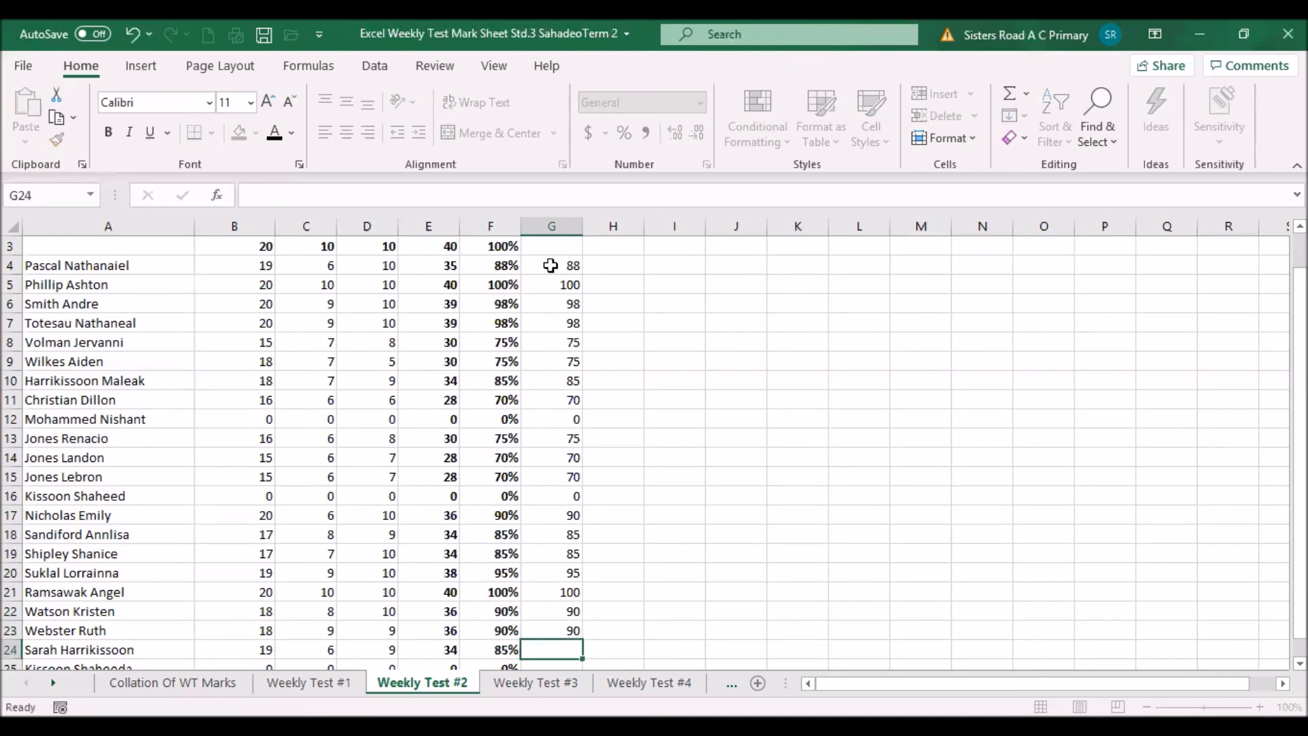
{"action": "type", "text": "85"}
{"action": "key", "text": "Return"}
{"action": "type", "text": "0"}
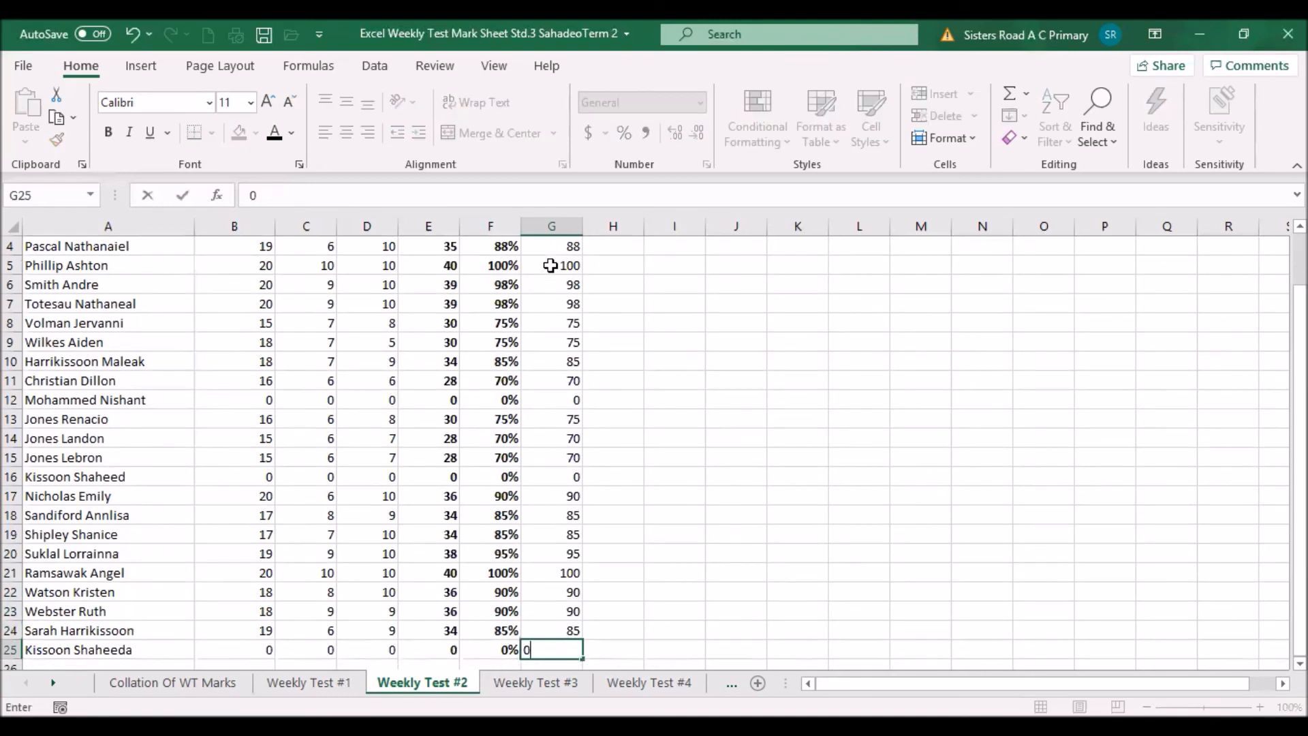
{"action": "key", "text": "Return"}
- Copy the retyped percentage numbers in G4 to G25 of Weekly Test #2
{"action": "key", "text": "Up"}
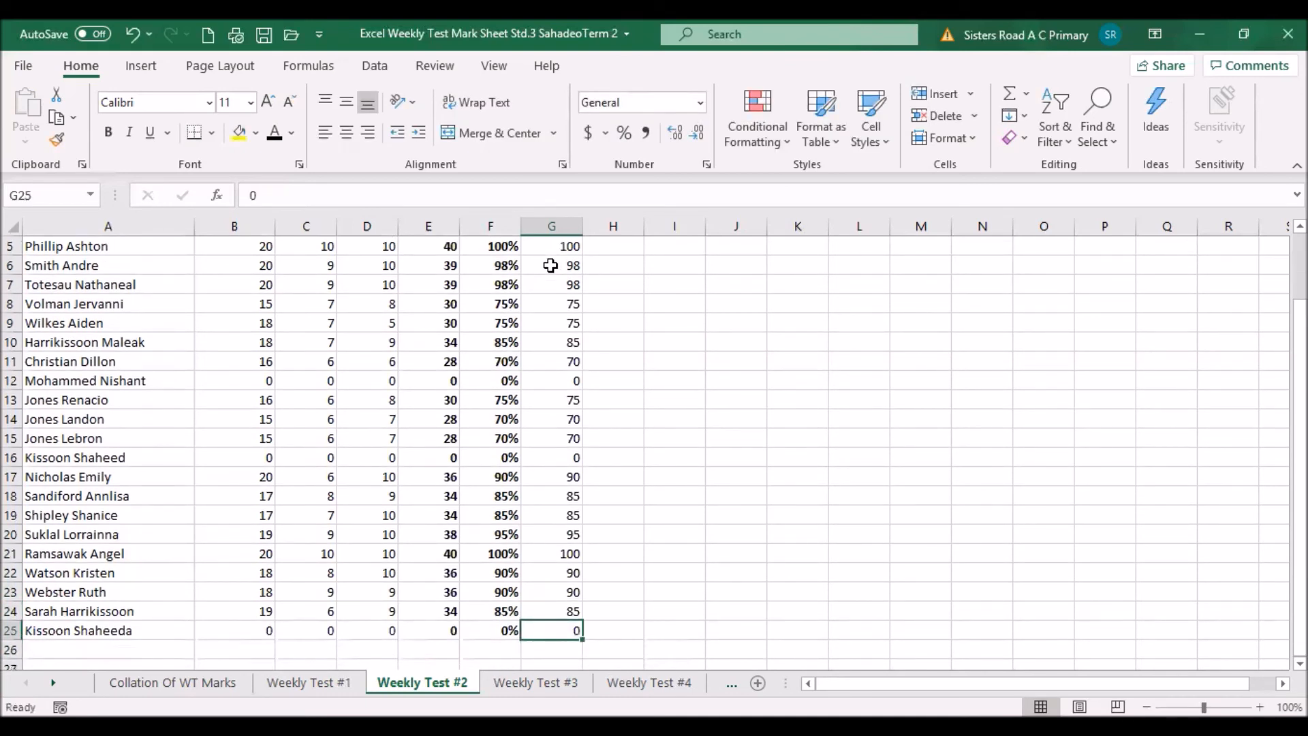
{"action": "key", "text": "shift+Up"}
{"action": "key", "text": "shift+Up"}
{"action": "key", "text": "shift+Up"}
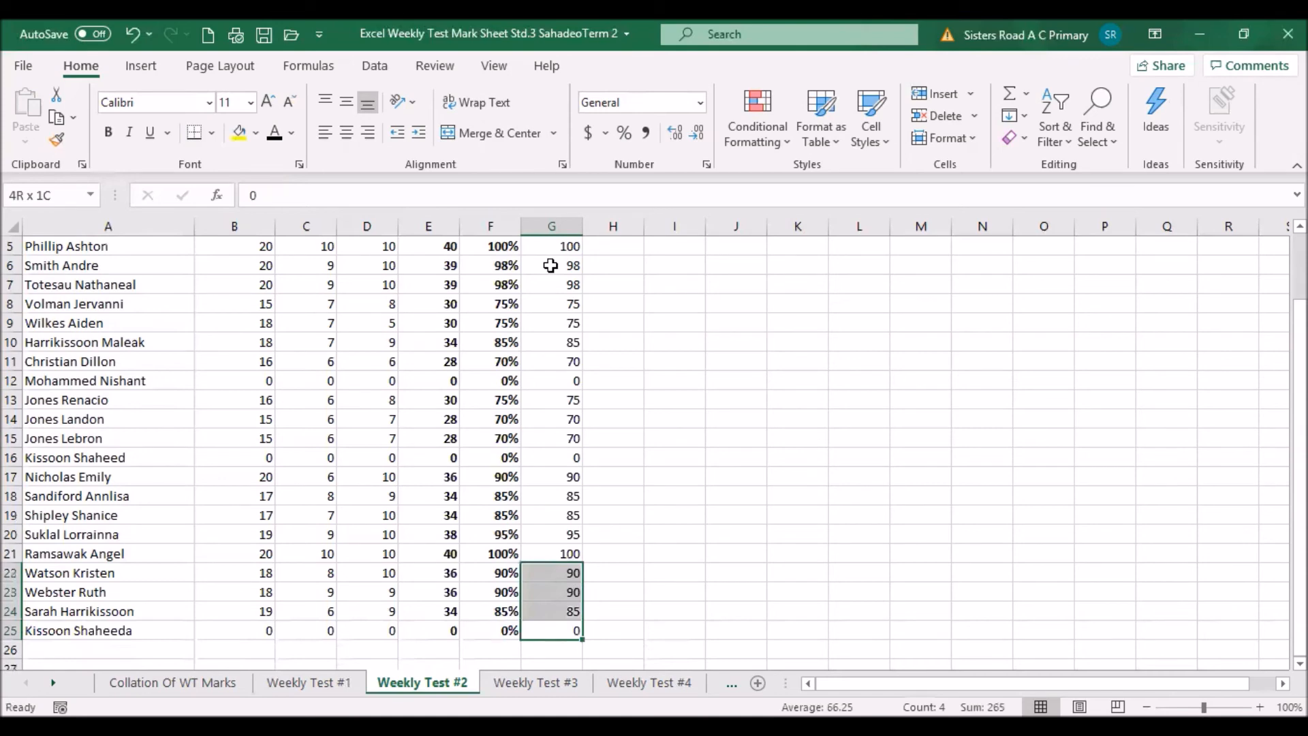
{"action": "key", "text": "shift+Up"}
{"action": "key", "text": "shift+Up"}
{"action": "key", "text": "shift+Up"}
{"action": "key", "text": "shift+Up"}
{"action": "key", "text": "shift+Up"}
{"action": "key", "text": "shift+Up"}
{"action": "key", "text": "shift+Up"}
{"action": "key", "text": "shift+Up"}
{"action": "key", "text": "shift+Up"}
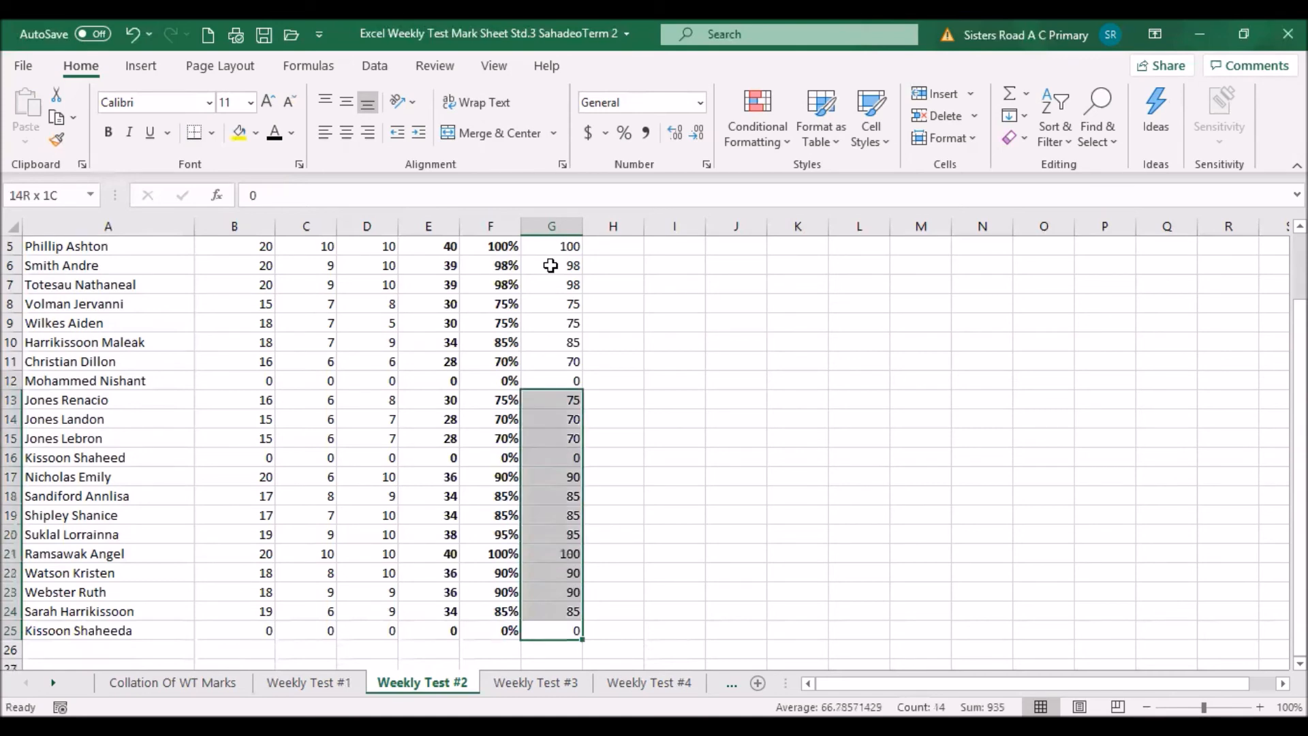
{"action": "key", "text": "shift+Up"}
{"action": "key", "text": "shift+Up"}
{"action": "key", "text": "shift+Up"}
{"action": "key", "text": "shift+Up"}
{"action": "key", "text": "shift+Up"}
{"action": "key", "text": "shift+Up"}
{"action": "key", "text": "shift+Up"}
{"action": "key", "text": "shift+Up"}
{"action": "key", "text": "ctrl+c"}
- Paste the copied marks into C5 to C26 under Test#2 on the Collation Of WT Marks sheet
{"action": "left_click", "coordinate": [172, 682]}
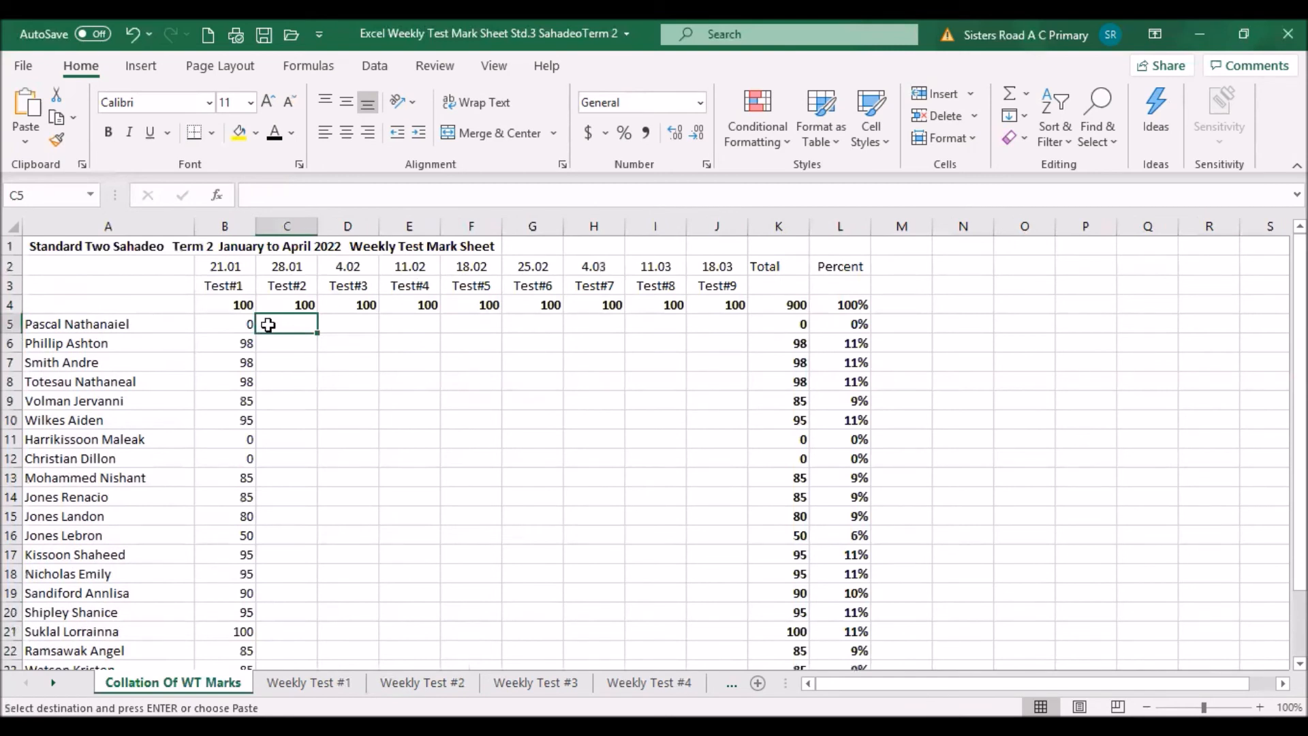
{"action": "key", "text": "shift+Down"}
{"action": "key", "text": "shift+Down"}
{"action": "key", "text": "shift+Down"}
{"action": "key", "text": "shift+Down"}
{"action": "key", "text": "shift+Down"}
{"action": "key", "text": "shift+Down"}
{"action": "key", "text": "shift+Down"}
{"action": "key", "text": "shift+Down"}
{"action": "key", "text": "shift+Down"}
{"action": "key", "text": "shift+Down"}
{"action": "key", "text": "shift+Down"}
{"action": "key", "text": "shift+Down"}
{"action": "key", "text": "shift+Down"}
{"action": "key", "text": "shift+Down"}
{"action": "key", "text": "shift+Down"}
{"action": "key", "text": "shift+Down"}
{"action": "key", "text": "shift+Down"}
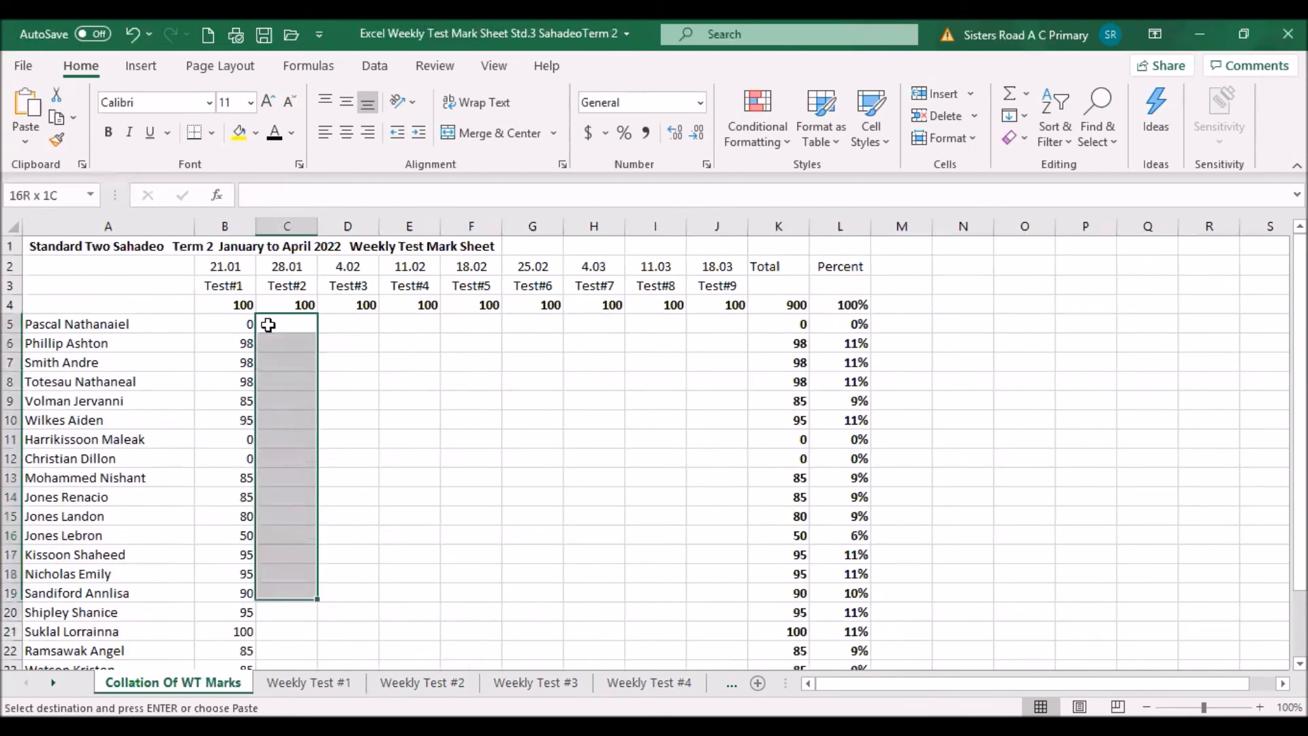
{"action": "key", "text": "shift+Down"}
{"action": "key", "text": "shift+Down"}
{"action": "key", "text": "shift+Down"}
{"action": "key", "text": "shift+Down"}
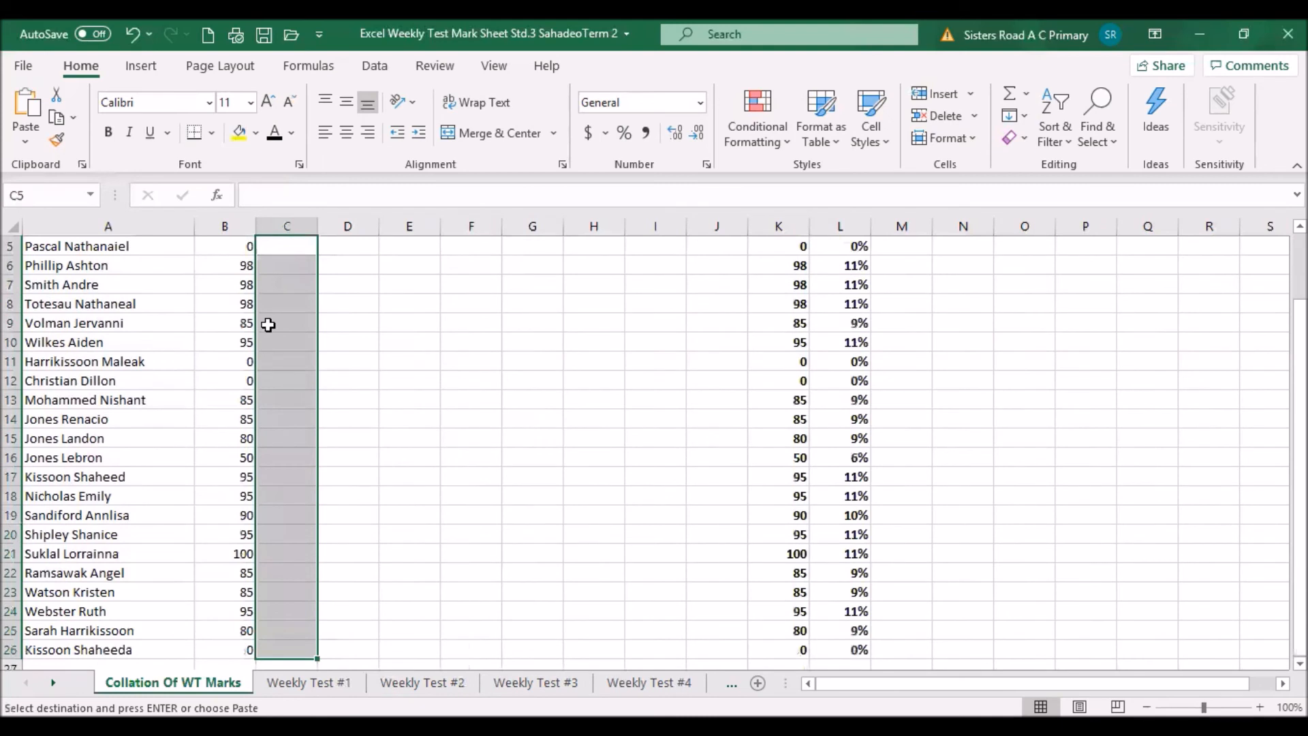
{"action": "key", "text": "ctrl+v"}
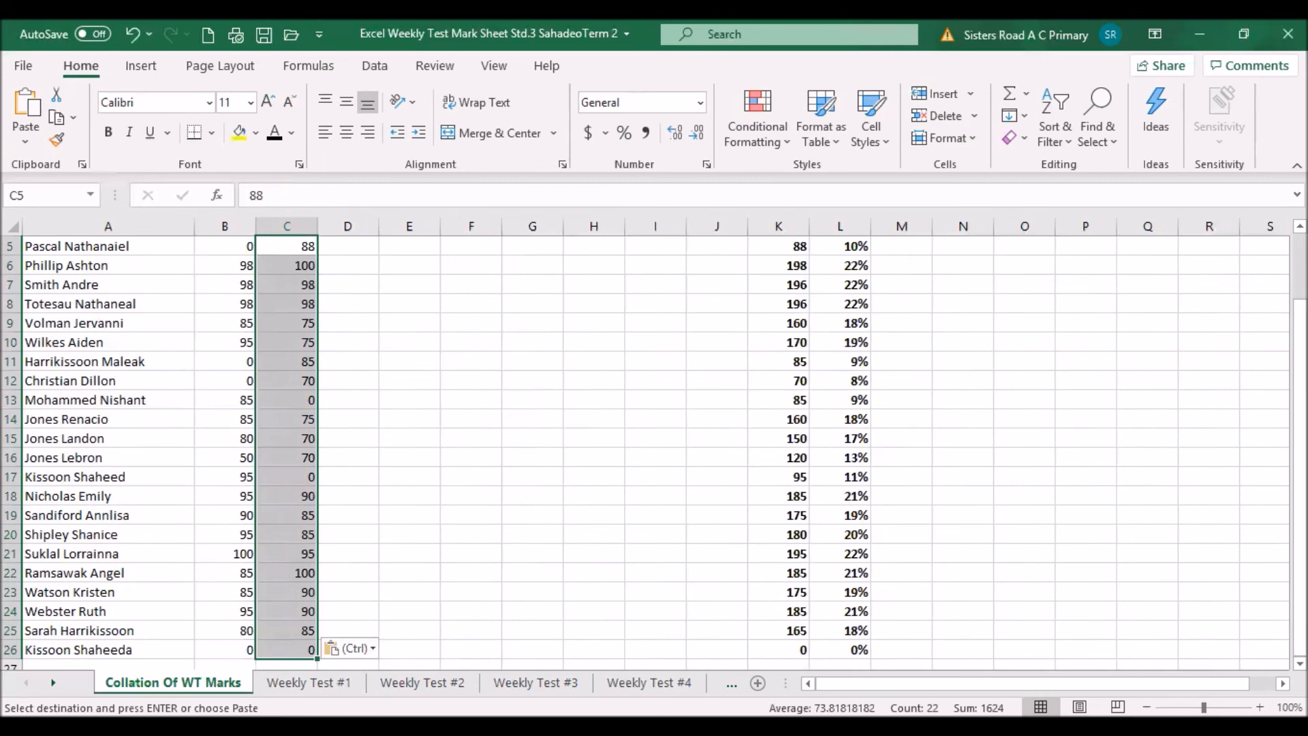
- Clear the retyped numbers in G4 to G25 on Weekly Test #2 and return to the Collation Of WT Marks sheet
{"action": "key", "text": "ctrl+Page_Down"}
{"action": "key", "text": "ctrl+Page_Down"}
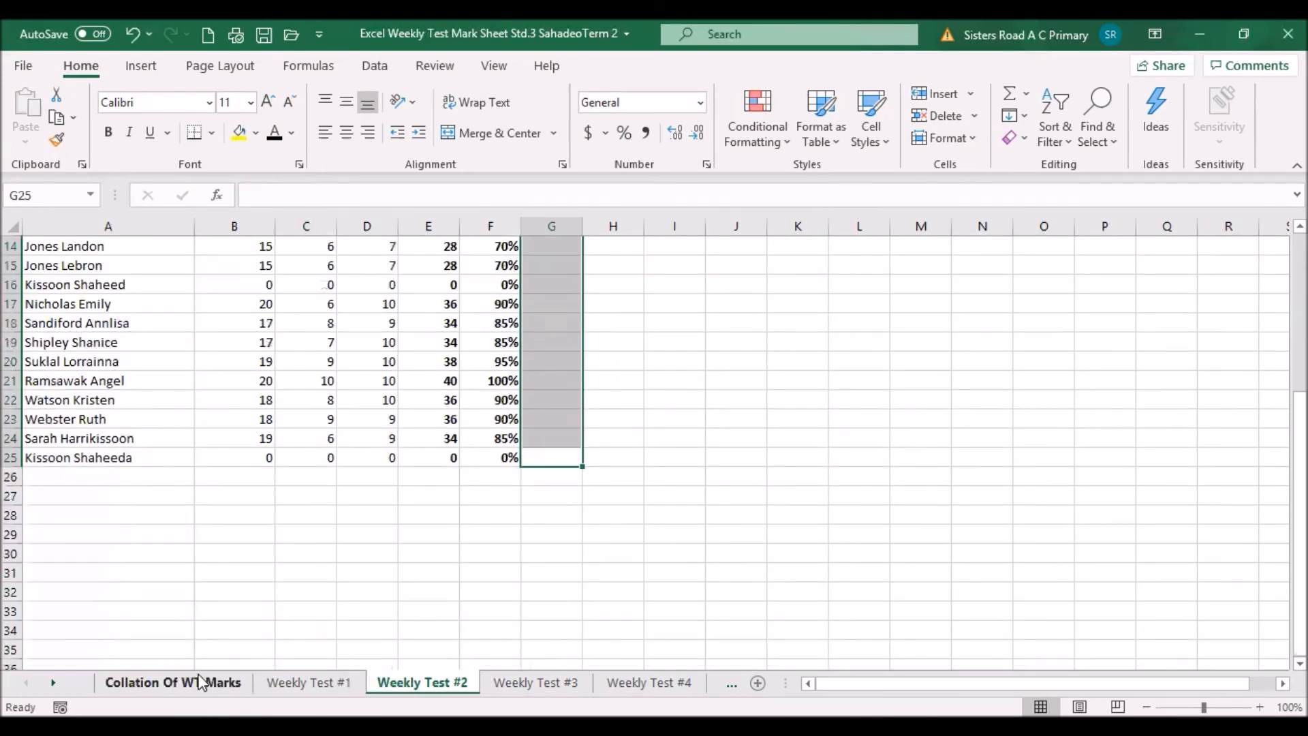
{"action": "key", "text": "ctrl+Page_Up"}
{"action": "key", "text": "ctrl+Page_Up"}
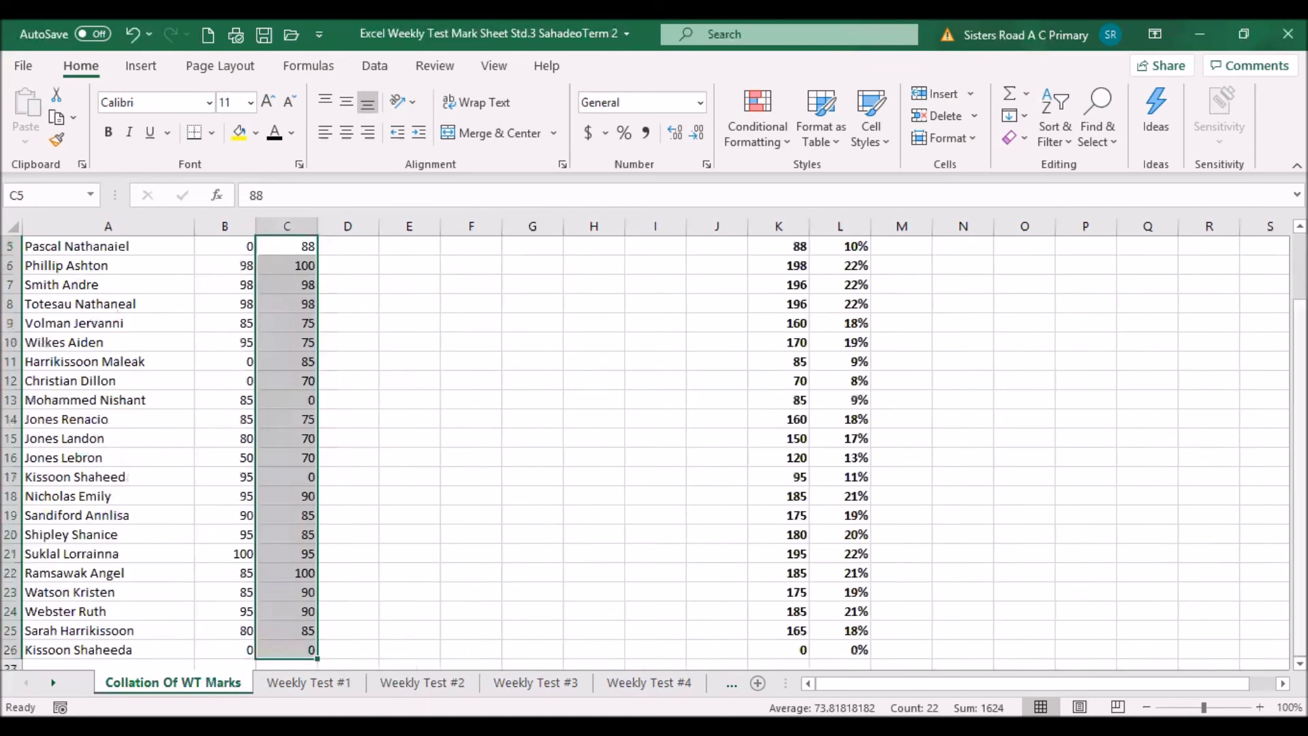
- Add the column heading "EOTT Mark" in M2, beside the Percent heading
{"action": "scroll", "coordinate": [856, 283], "scroll_direction": "up", "scroll_amount": 1}
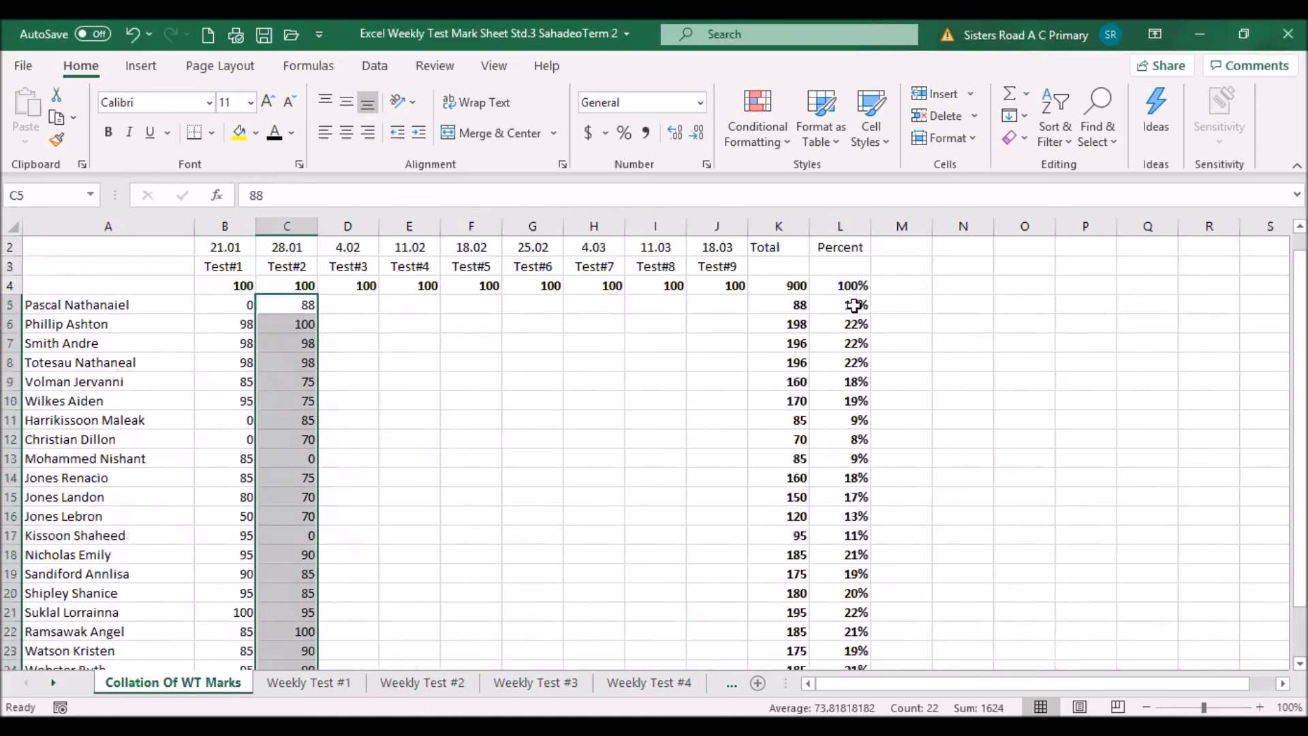
{"action": "left_click", "coordinate": [898, 289]}
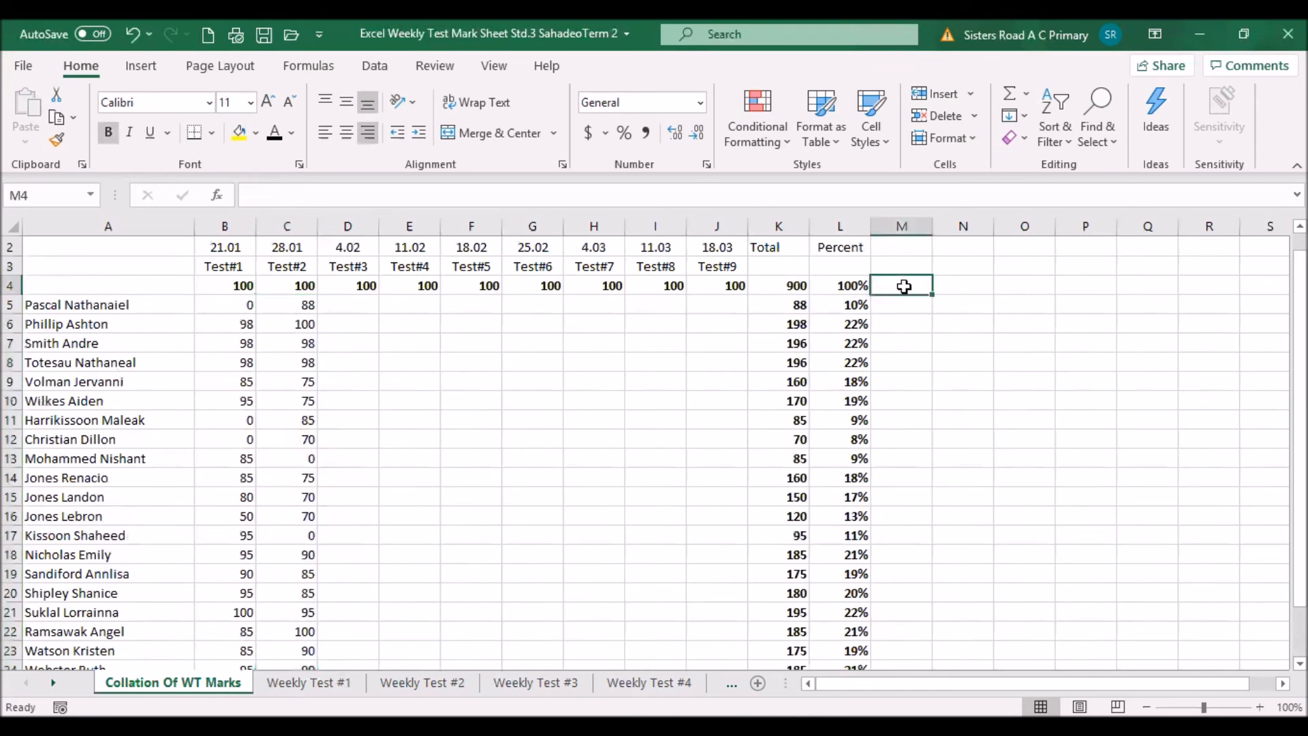
{"action": "left_click", "coordinate": [904, 246]}
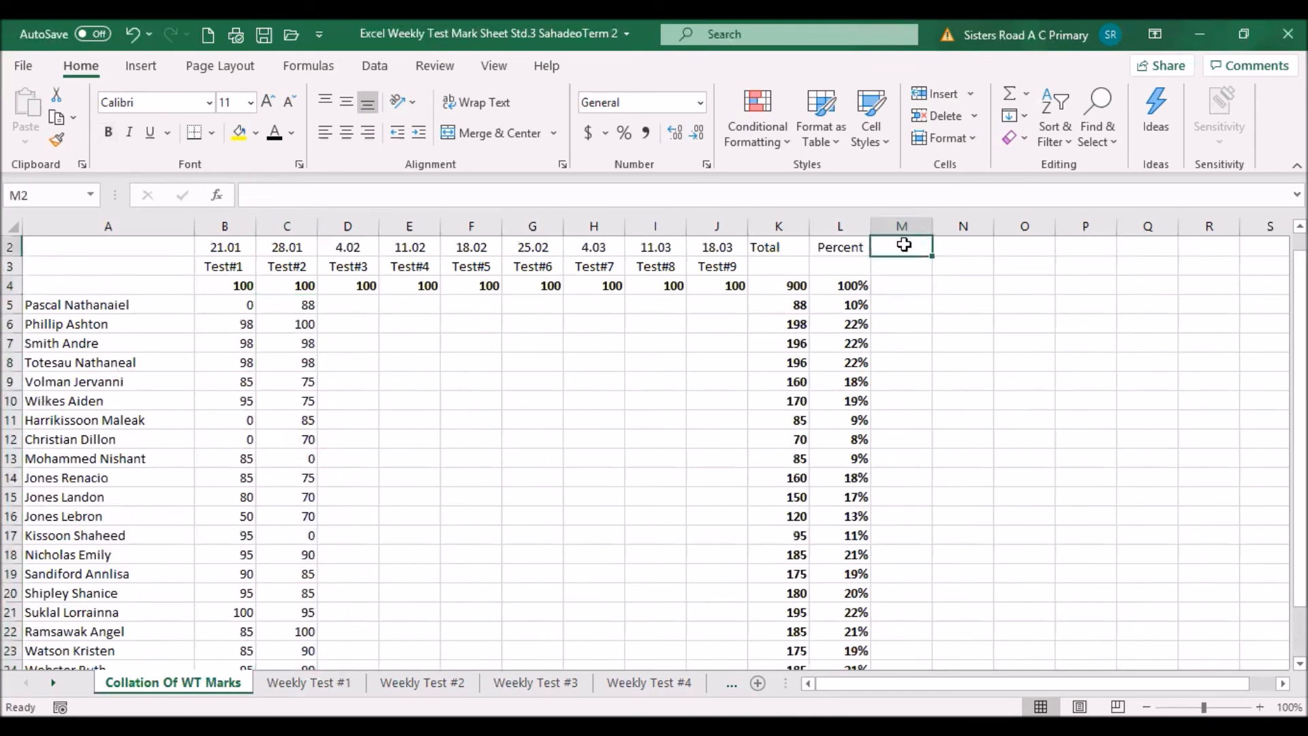
{"action": "type", "text": "E"}
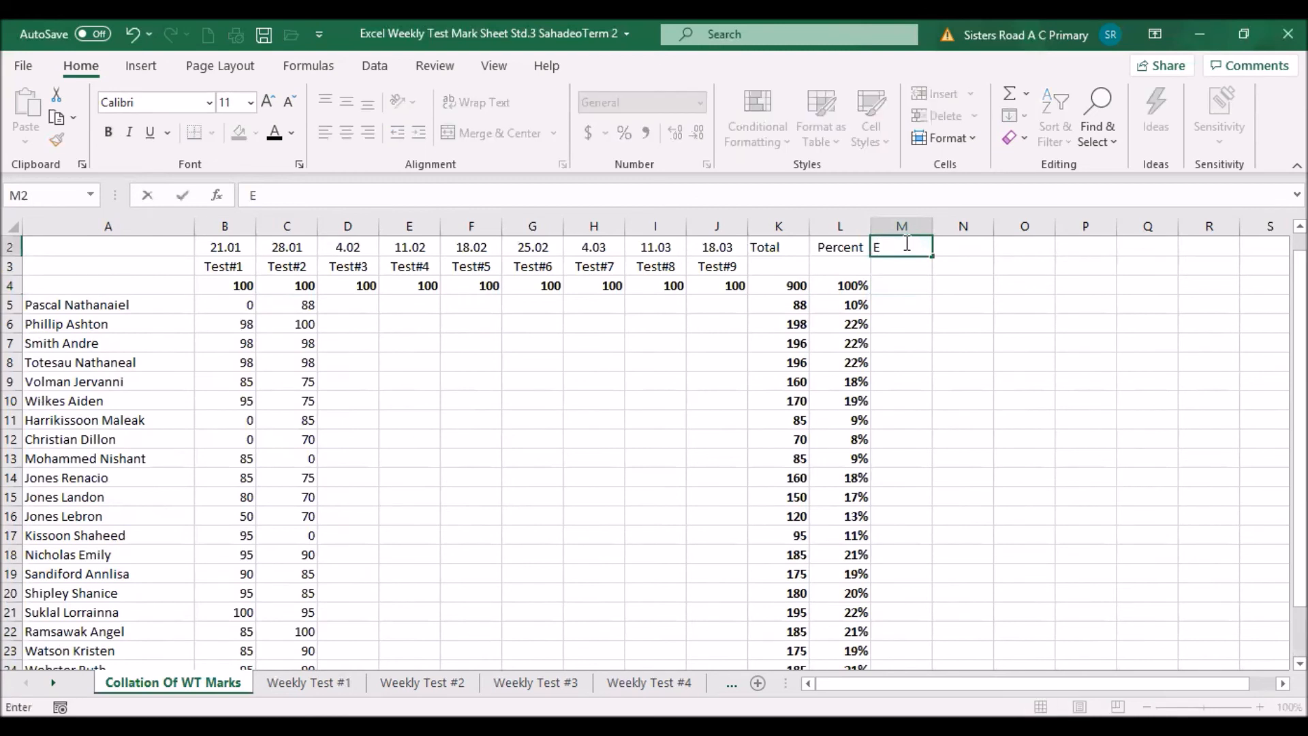
{"action": "type", "text": "OTT Mark"}
- Enter the formula =L4/4 in M4 to take a quarter of the percent value
{"action": "left_click", "coordinate": [900, 288]}
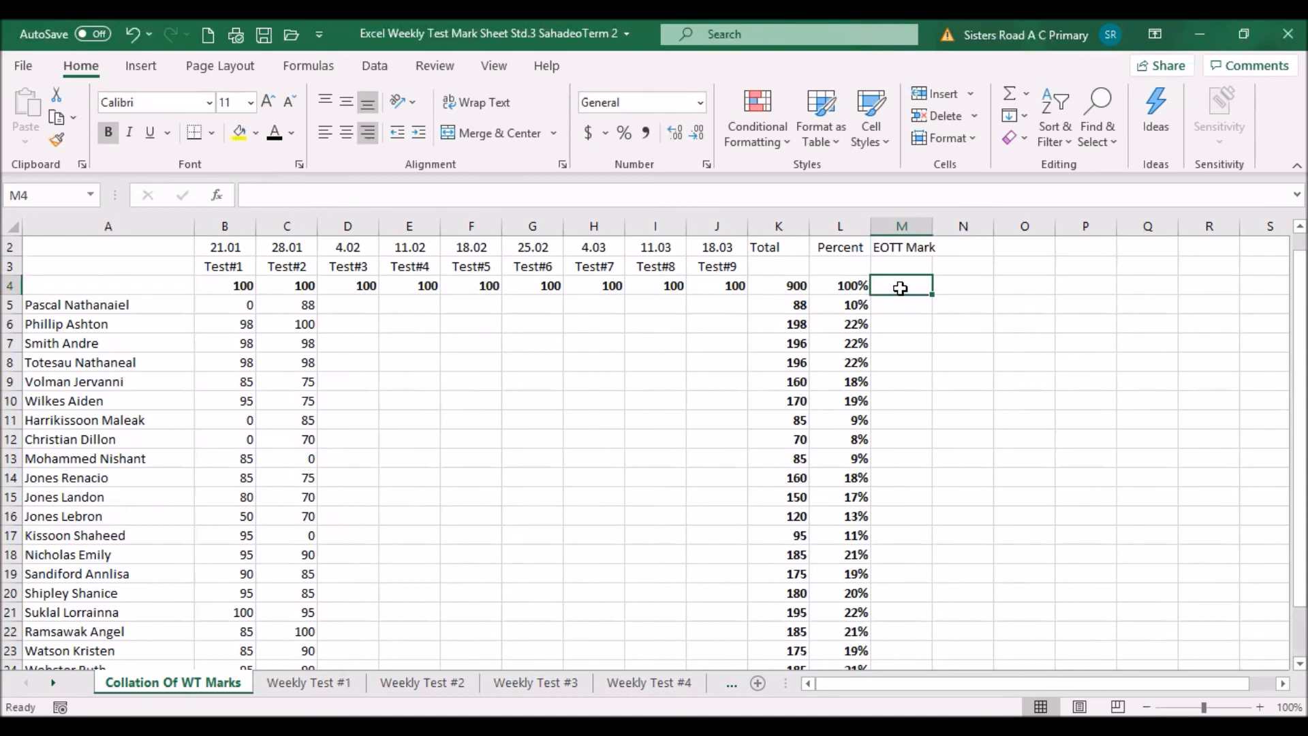
{"action": "left_click", "coordinate": [746, 194]}
{"action": "type", "text": "="}
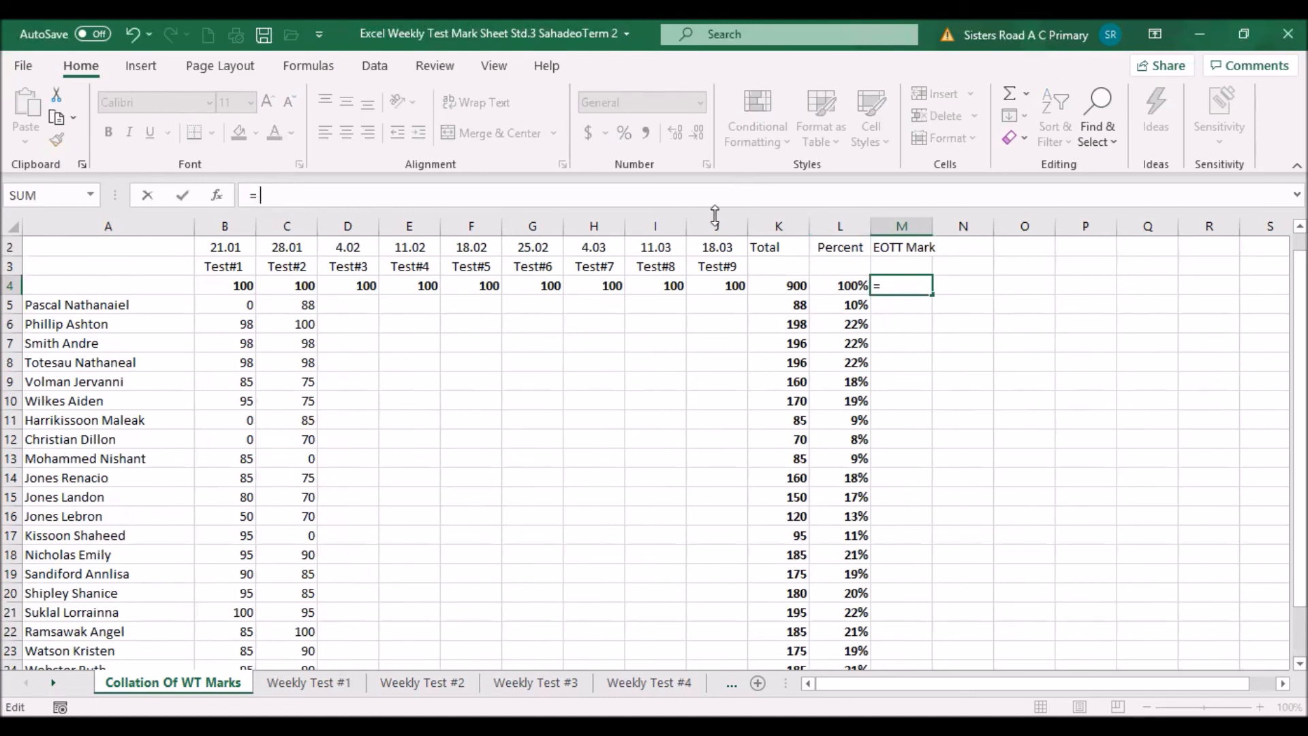
{"action": "type", "text": "l4/4"}
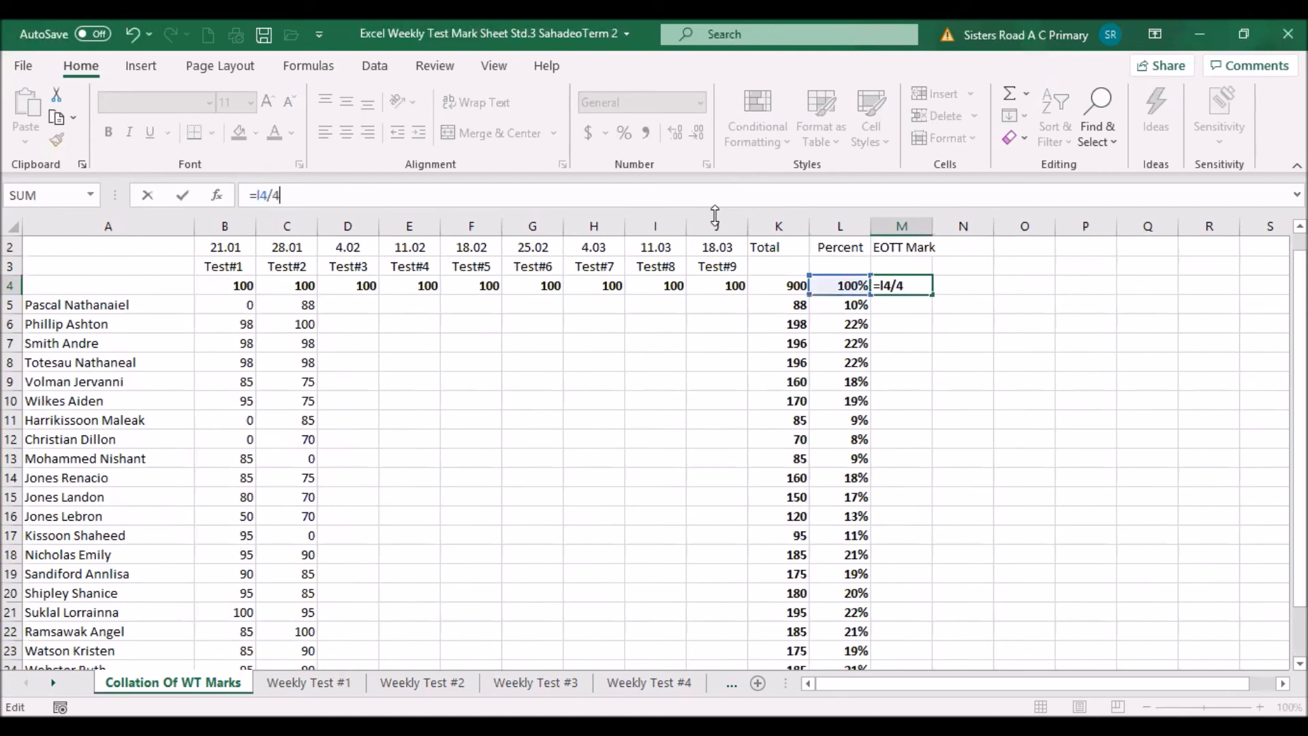
{"action": "key", "text": "Return"}
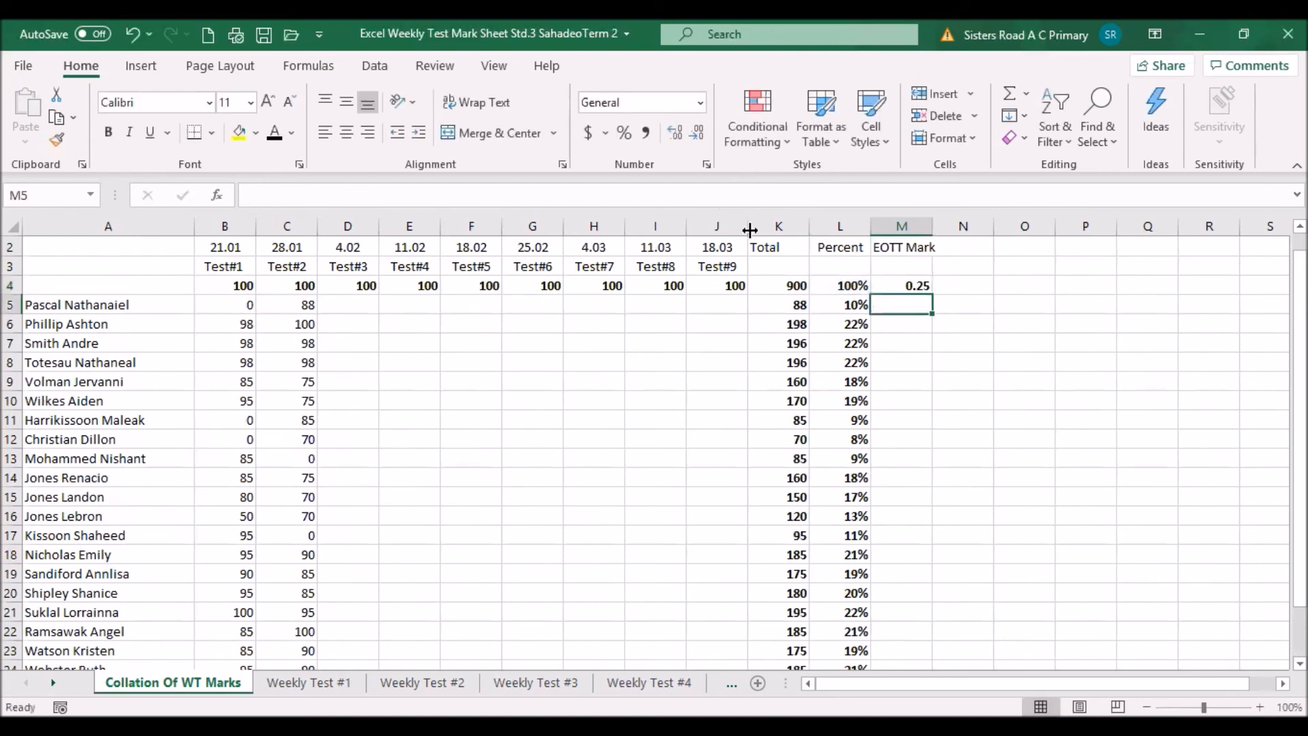
- Try to fill the M4 formula down to M5, and undo the fill
{"action": "left_click", "coordinate": [907, 283]}
{"action": "left_click_drag", "start_coordinate": [932, 295], "coordinate": [931, 309]}
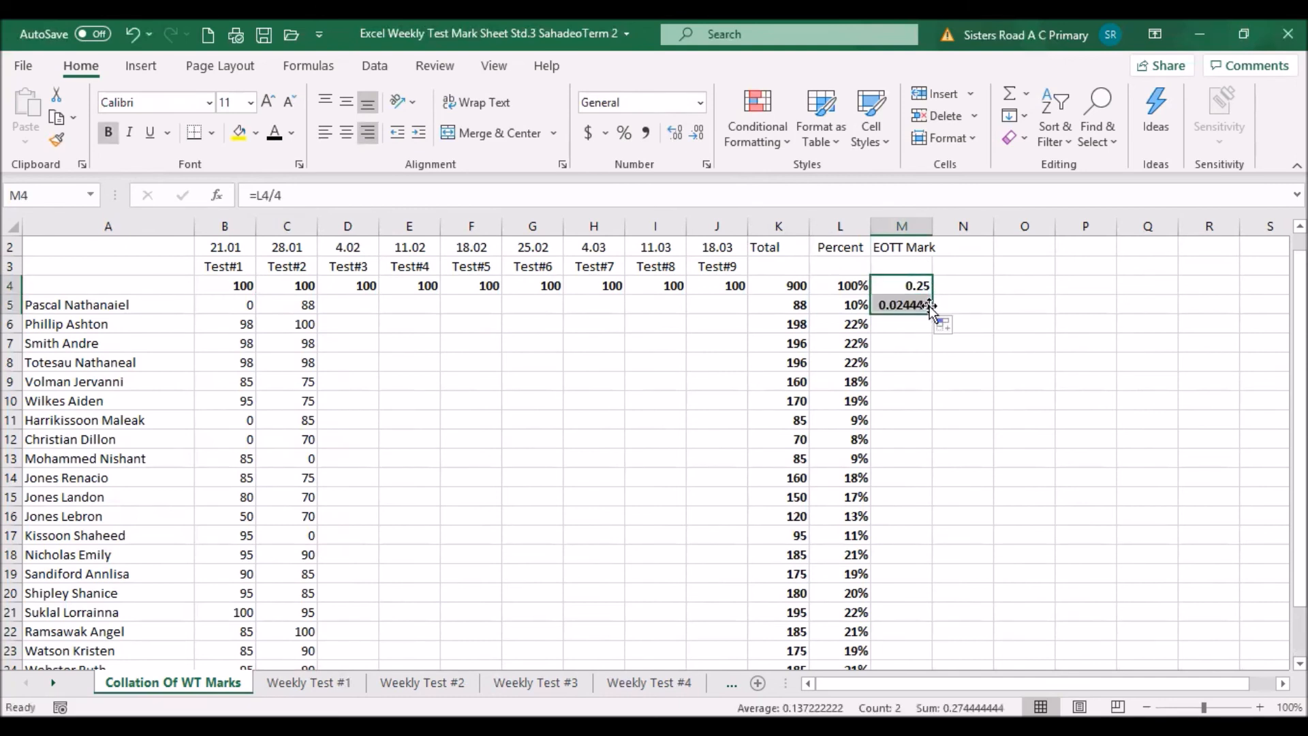
{"action": "key", "text": "ctrl+z"}
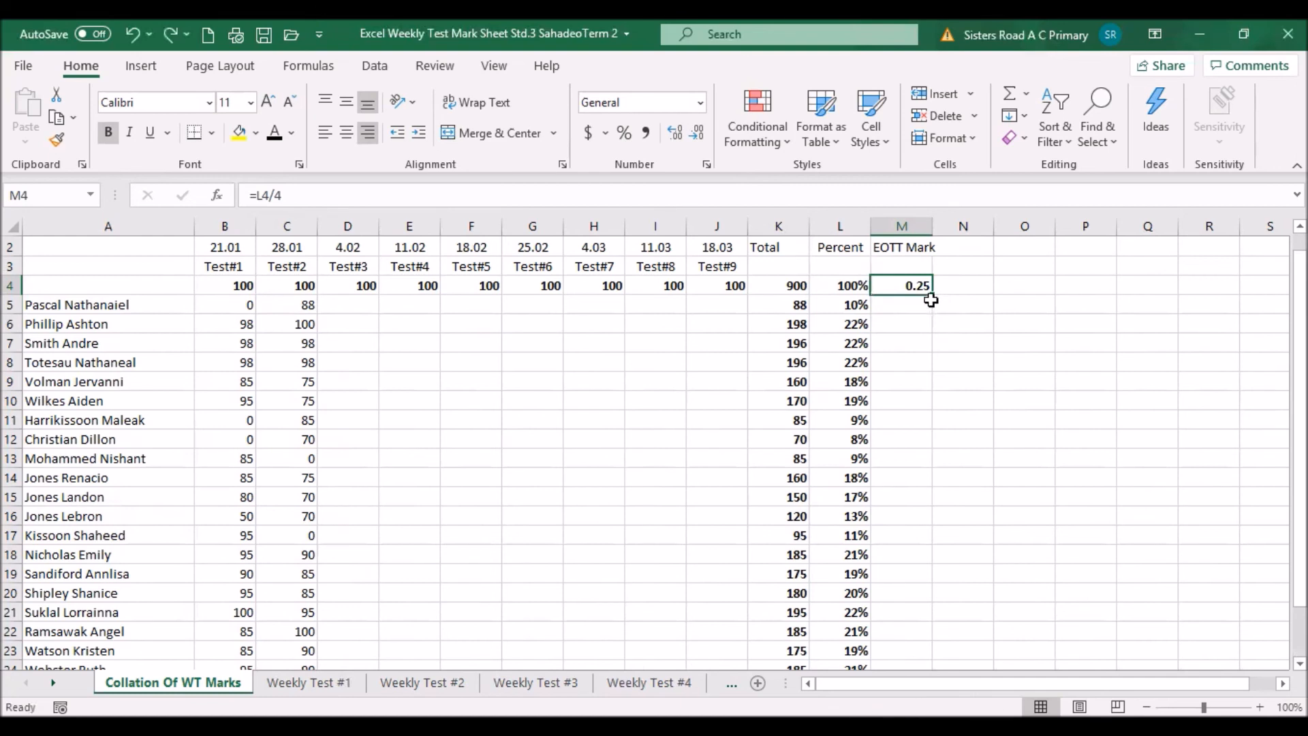
- Format M4 as a percentage, clear its contents and re-enter the formula =L4/4
{"action": "left_click", "coordinate": [626, 134]}
{"action": "key", "text": "Delete"}
{"action": "left_click", "coordinate": [890, 201]}
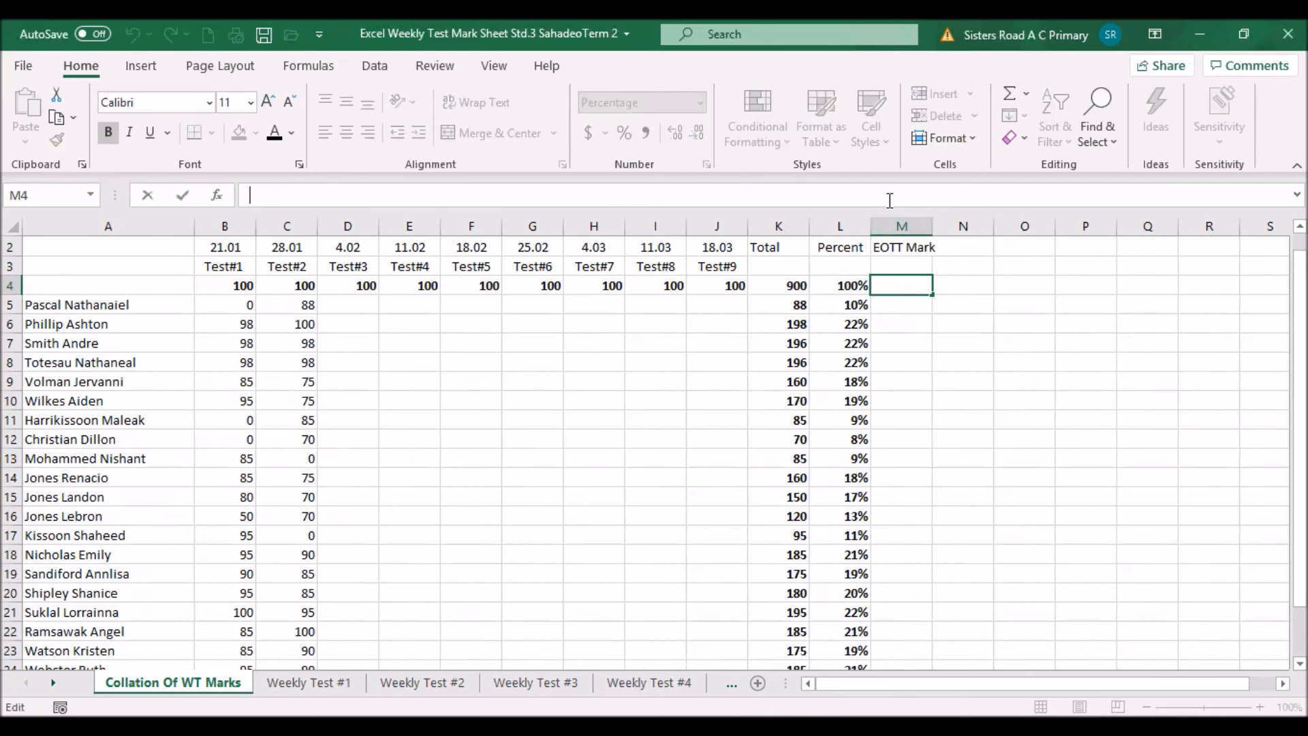
{"action": "type", "text": "="}
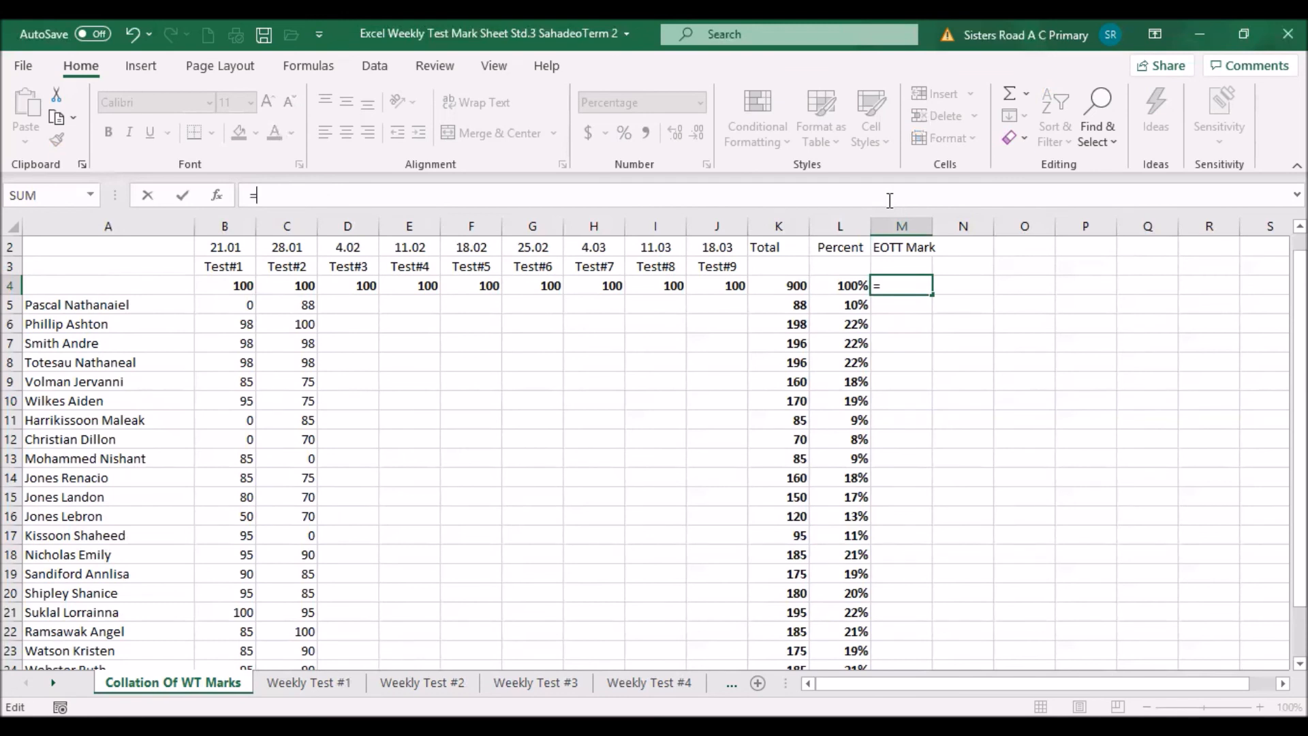
{"action": "type", "text": "l"}
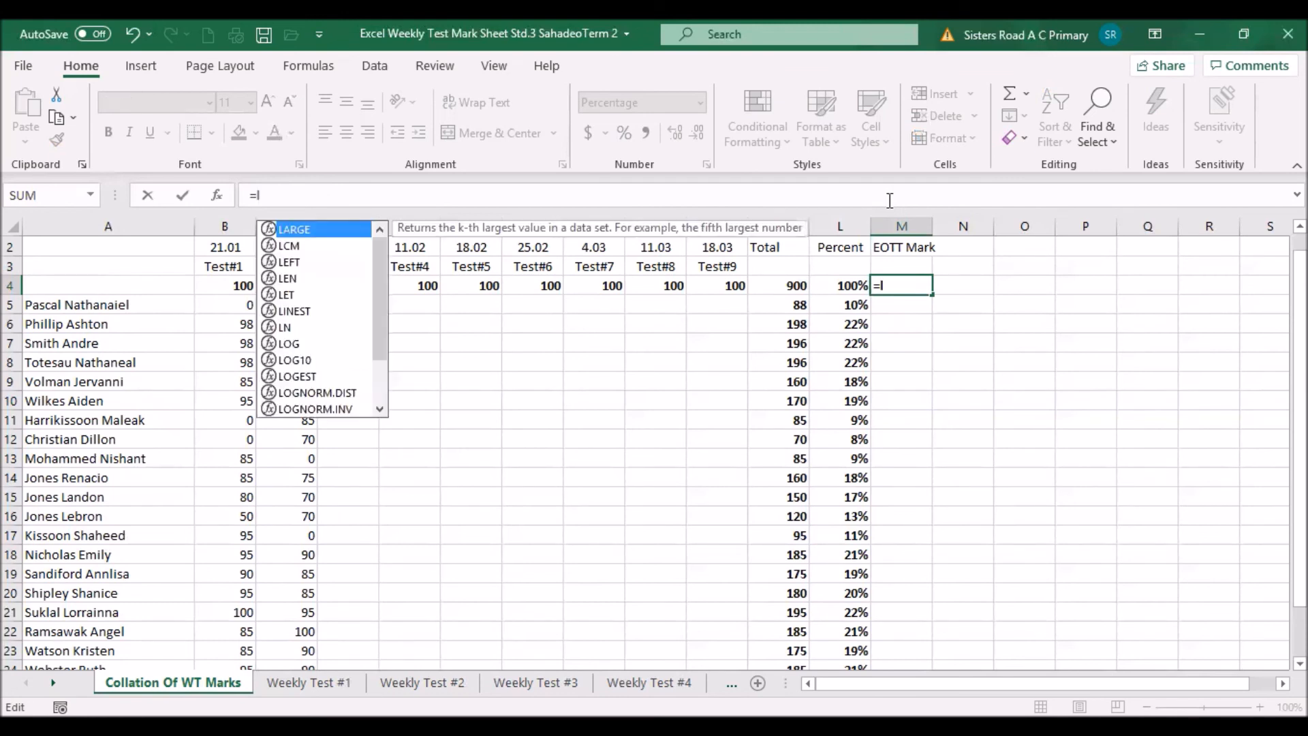
{"action": "type", "text": "4"}
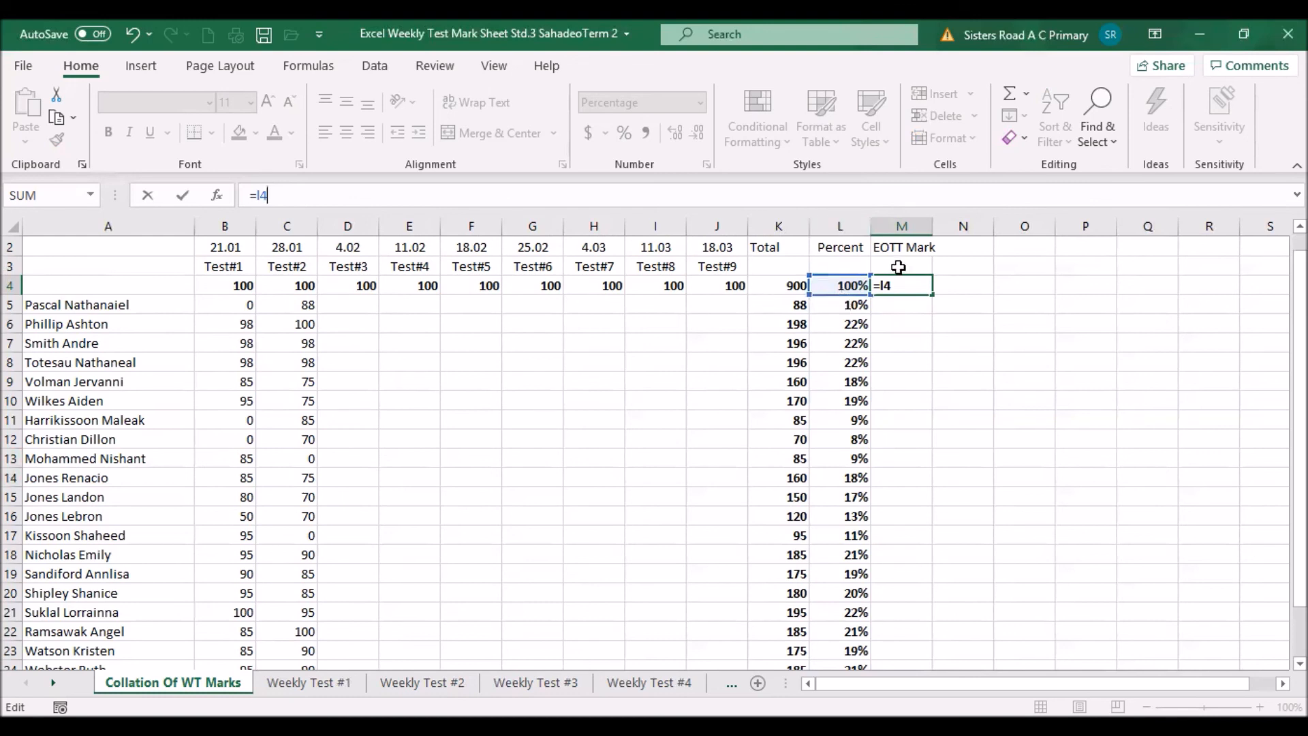
{"action": "type", "text": "/4"}
{"action": "key", "text": "Return"}
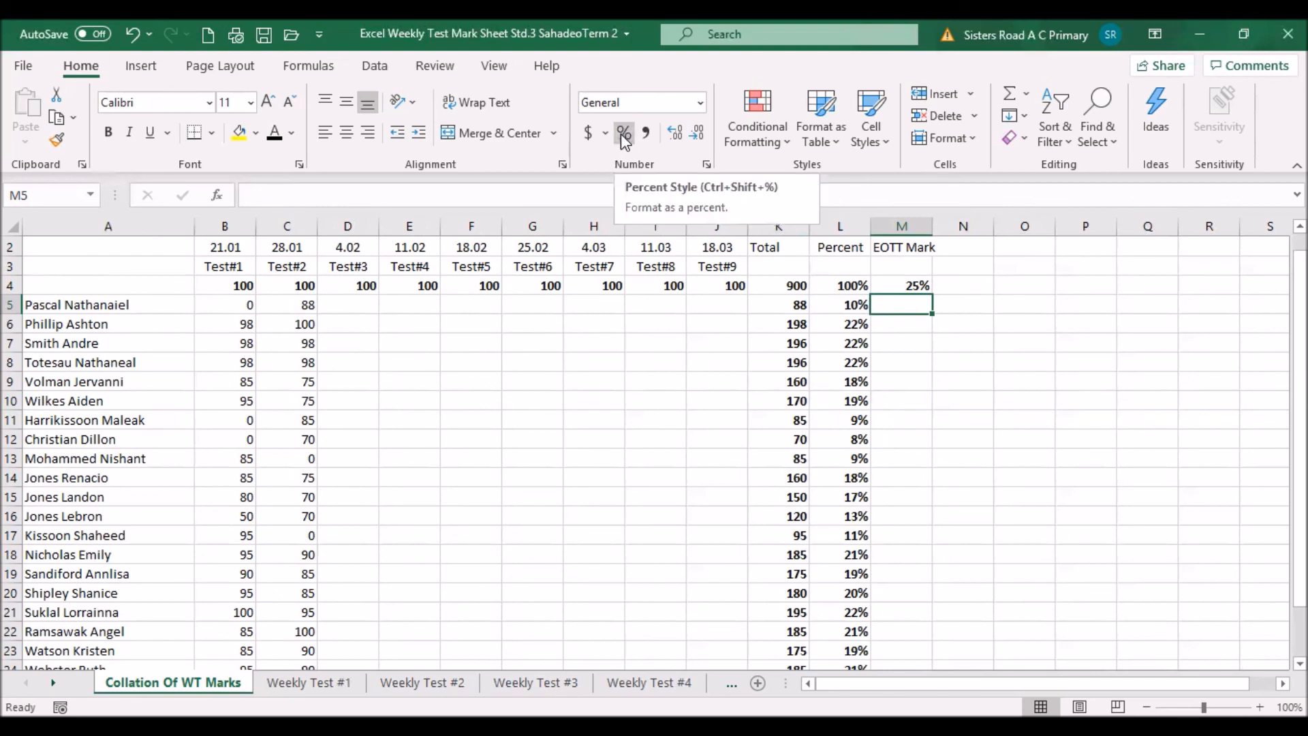
- Fill the EOTT Mark formula from M4 down to M26 for all students
{"action": "left_click", "coordinate": [916, 285]}
{"action": "mouse_move", "coordinate": [930, 297]}
{"action": "left_mouse_down"}
{"action": "mouse_move", "coordinate": [921, 672]}
{"action": "mouse_move", "coordinate": [914, 642]}
{"action": "left_mouse_up"}
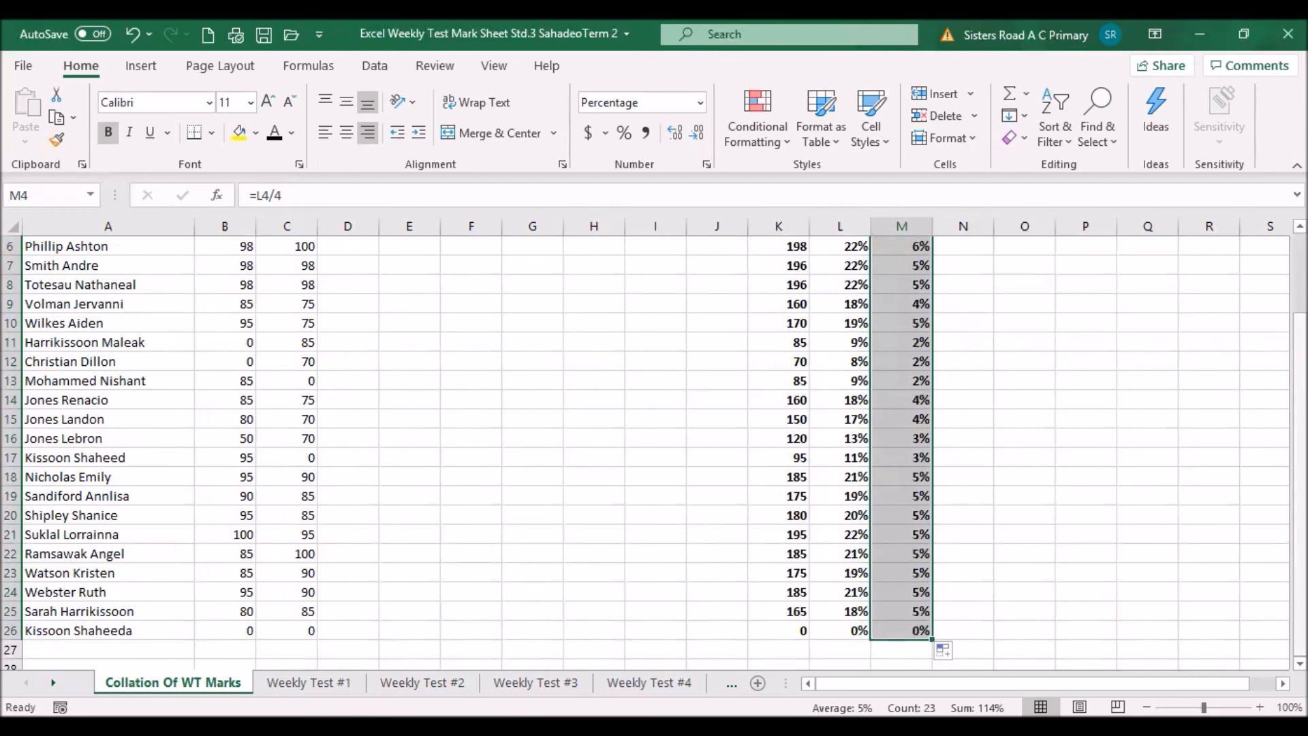
{"action": "scroll", "coordinate": [654, 443], "scroll_direction": "up", "scroll_amount": 2}
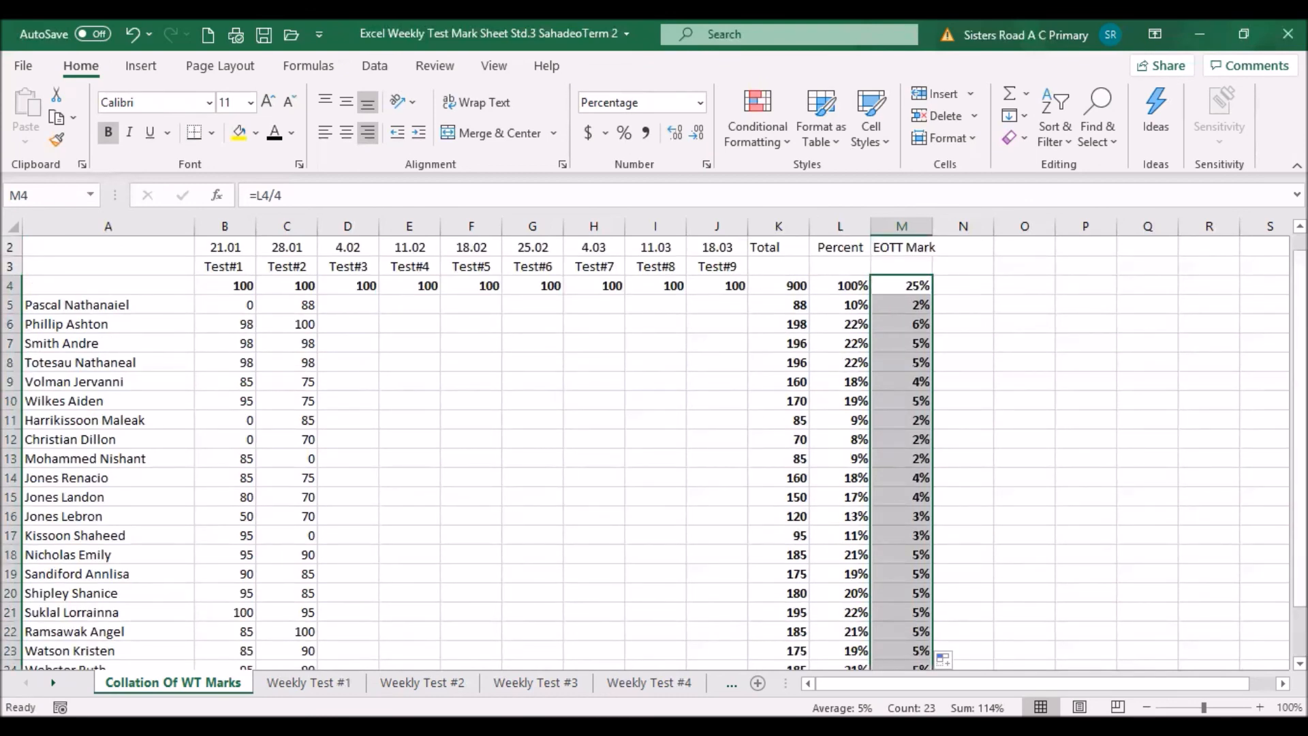
- Look at the Weekly Test #3 sheet and return to the Collation Of WT Marks sheet
{"action": "left_click", "coordinate": [536, 682]}
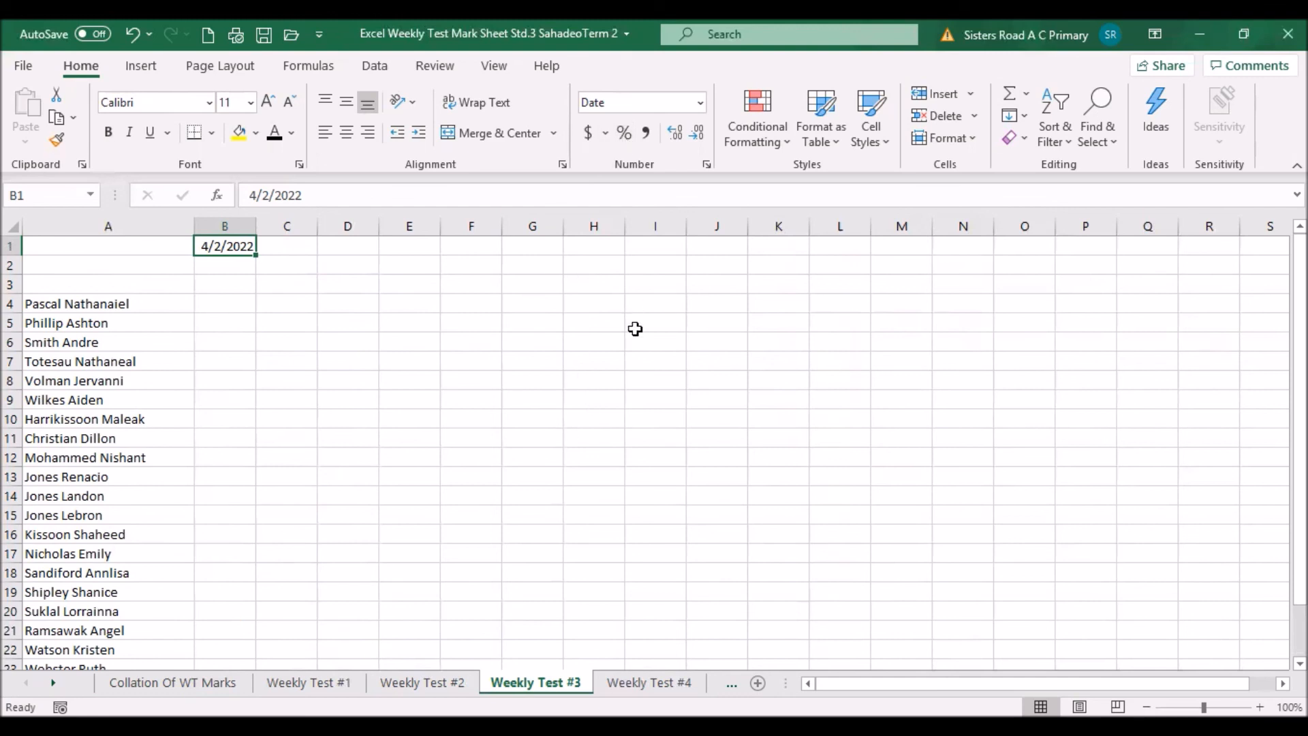
{"action": "left_click", "coordinate": [194, 680]}
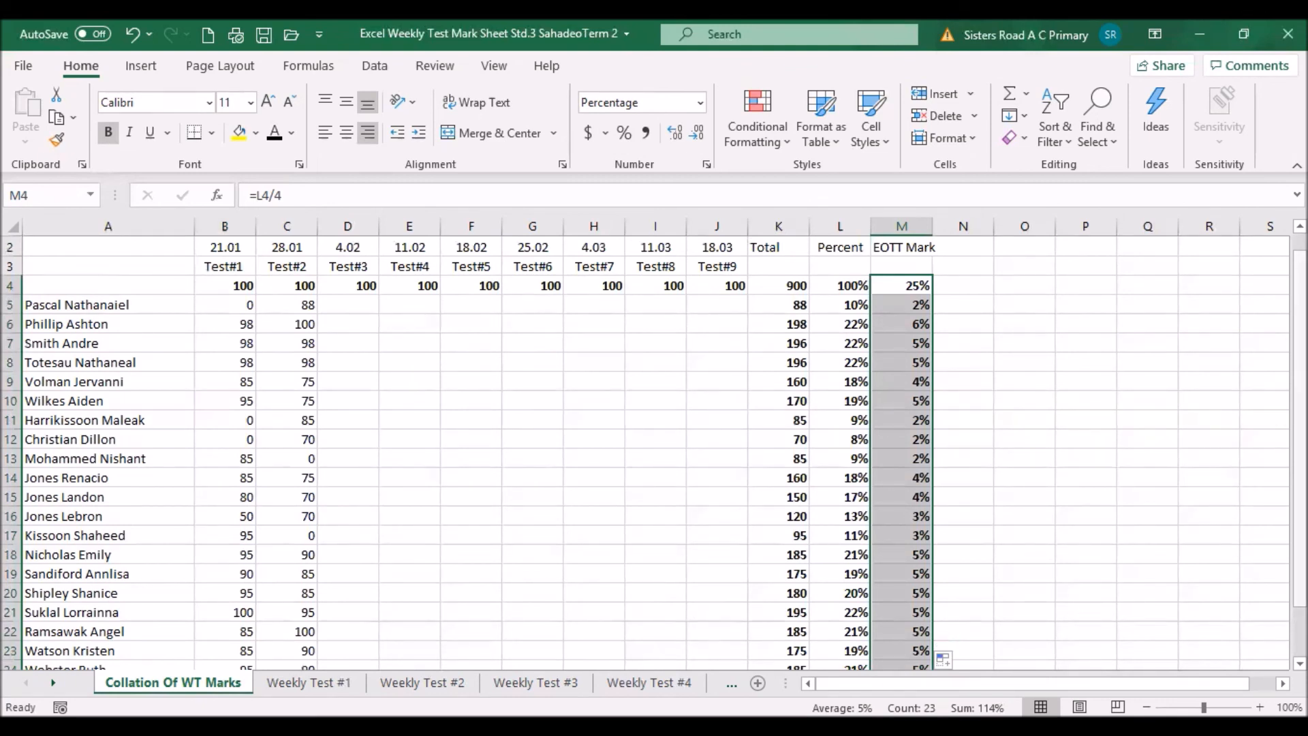
{"action": "scroll", "coordinate": [915, 256], "scroll_direction": "up", "scroll_amount": 1}
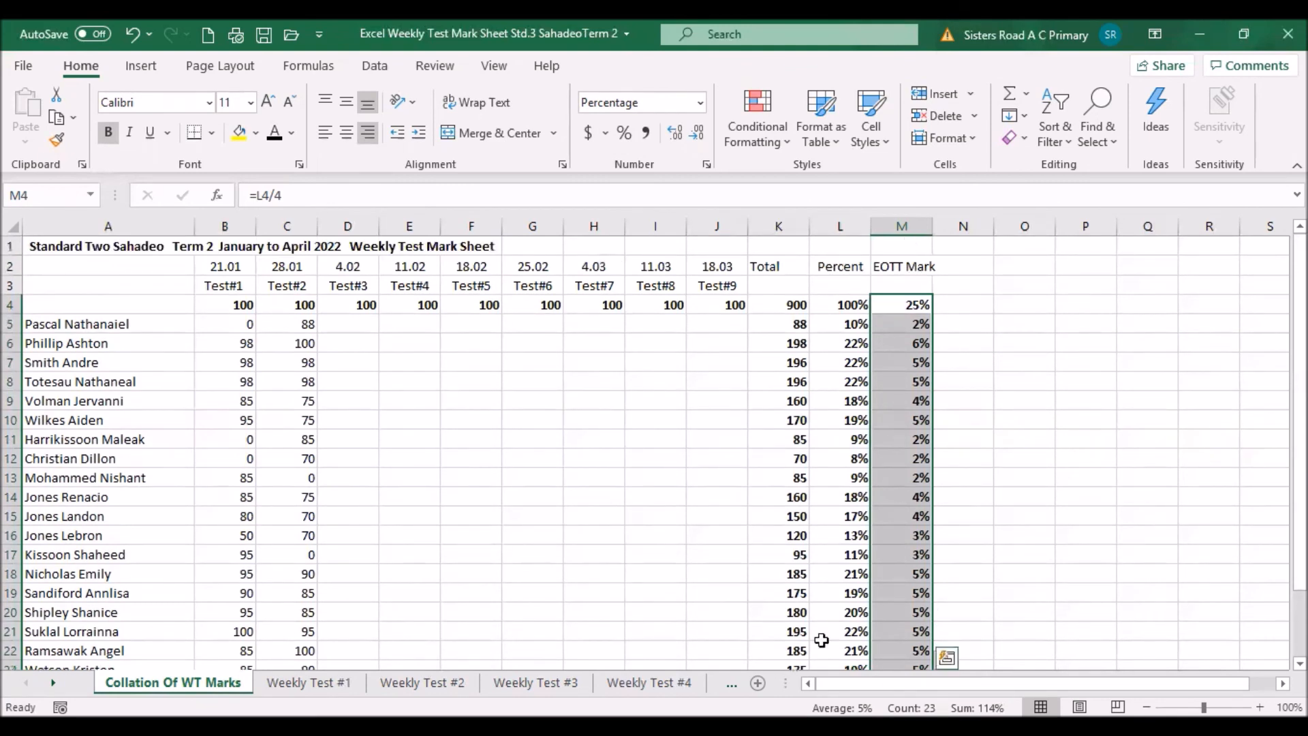